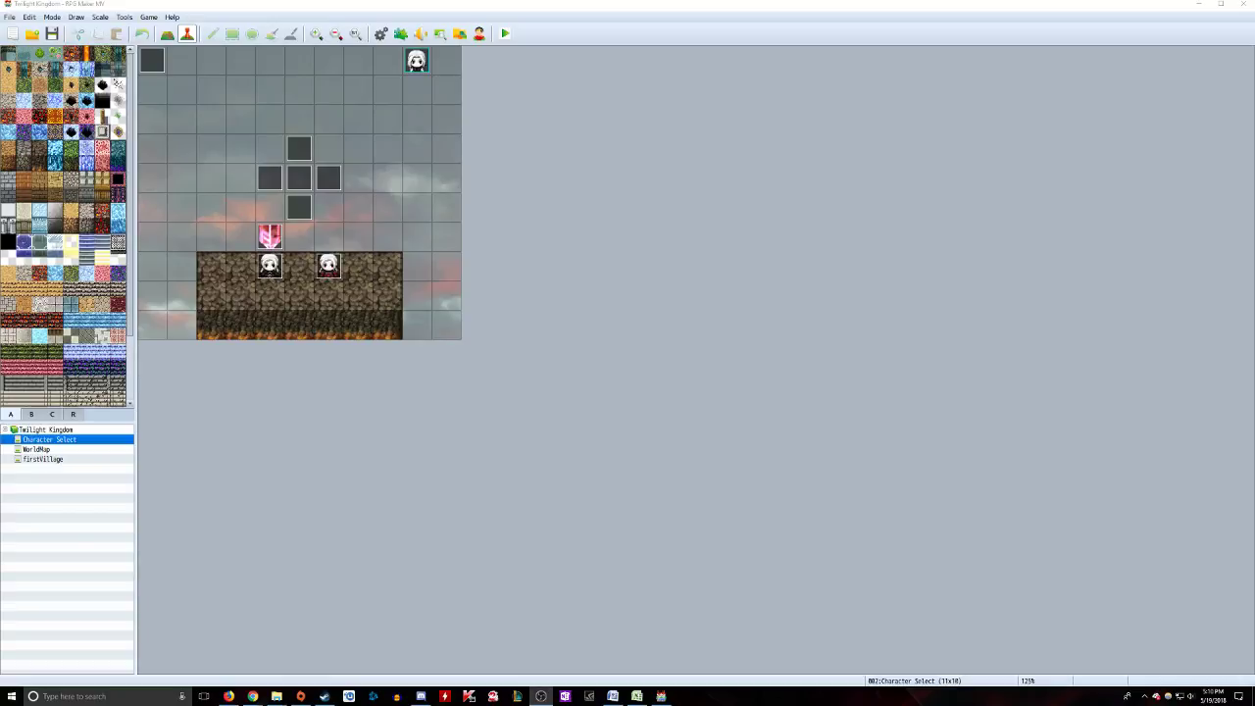
# Step: Bring the browser window with the RPG Maker MV: Character Select Tutorial video over the editor, and move it back off the screen
pyautogui.moveTo(1254, 147); pyautogui.dragTo(469, 74)
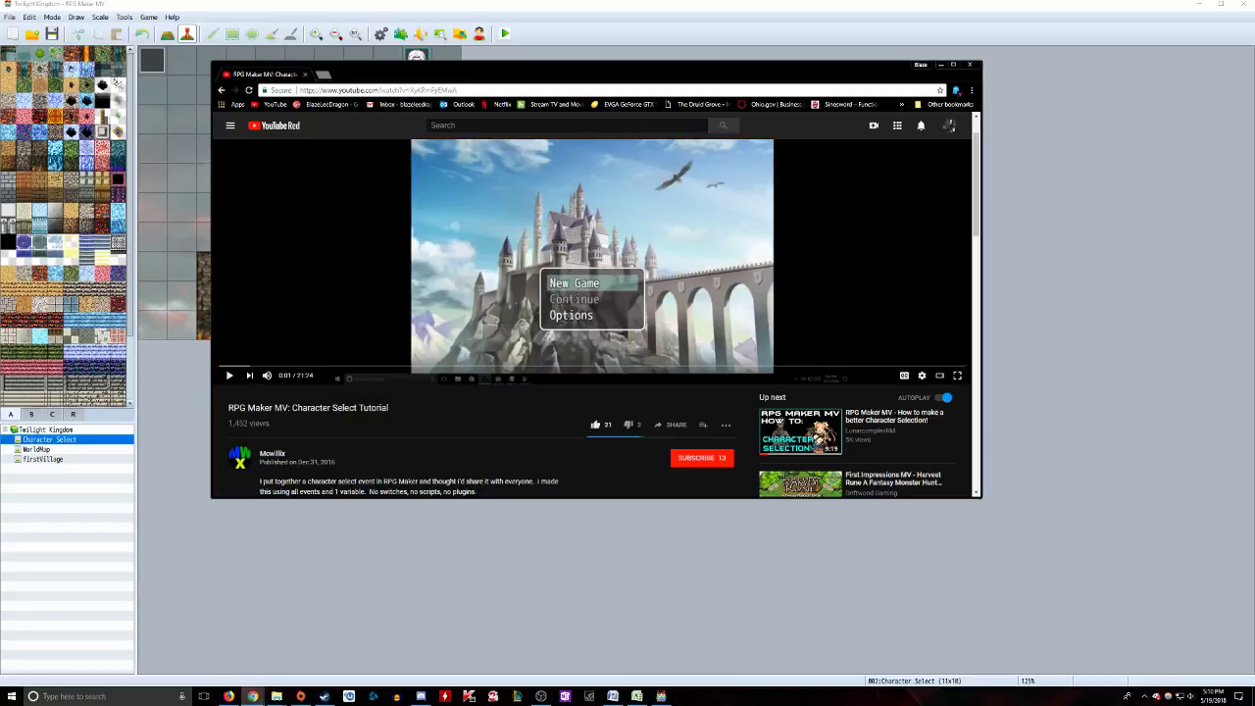
pyautogui.moveTo(628, 70); pyautogui.dragTo(1254, 94)
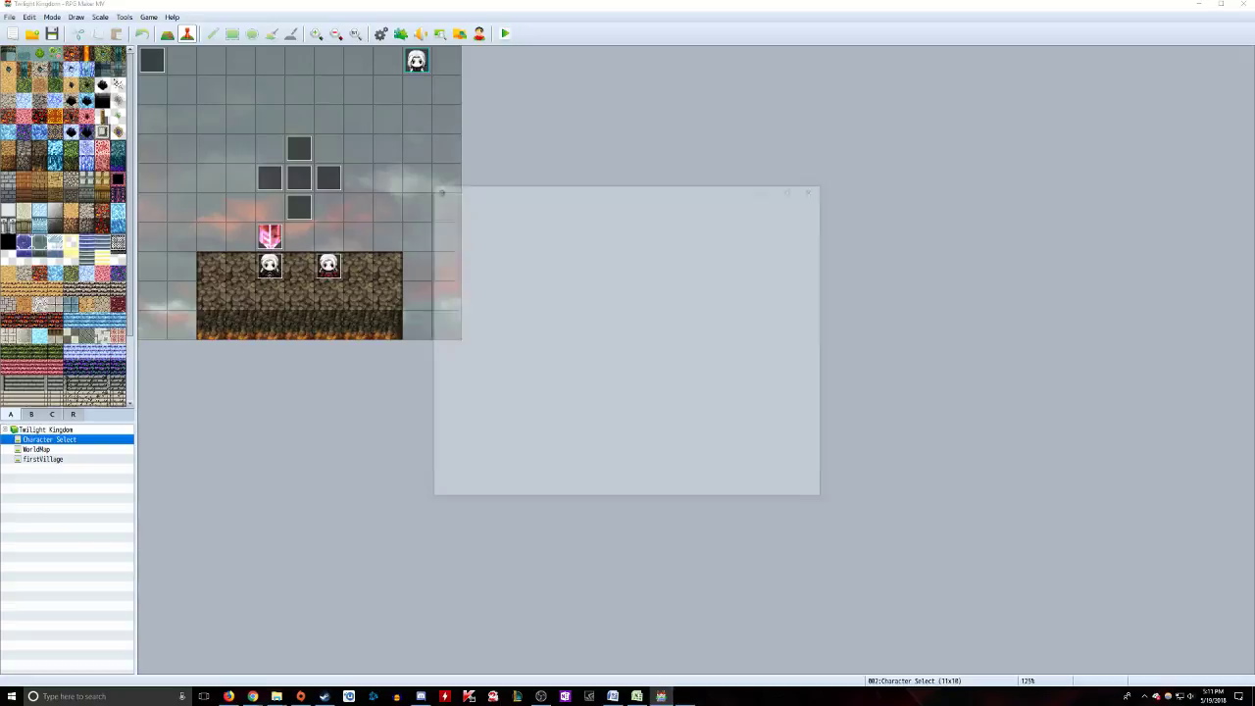
# Step: Maximize the Twilight Kingdom playtest, and start a new game past the gender-choice message
pyautogui.click(794, 187)
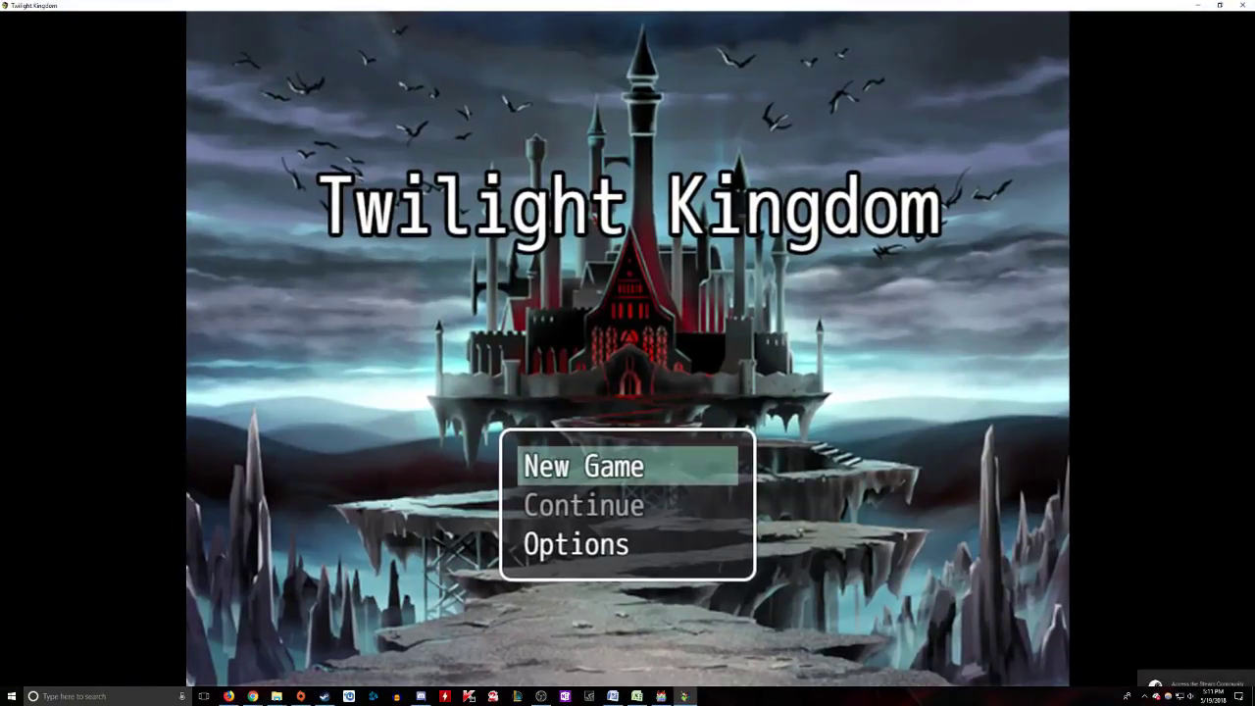
pyautogui.press('Return')
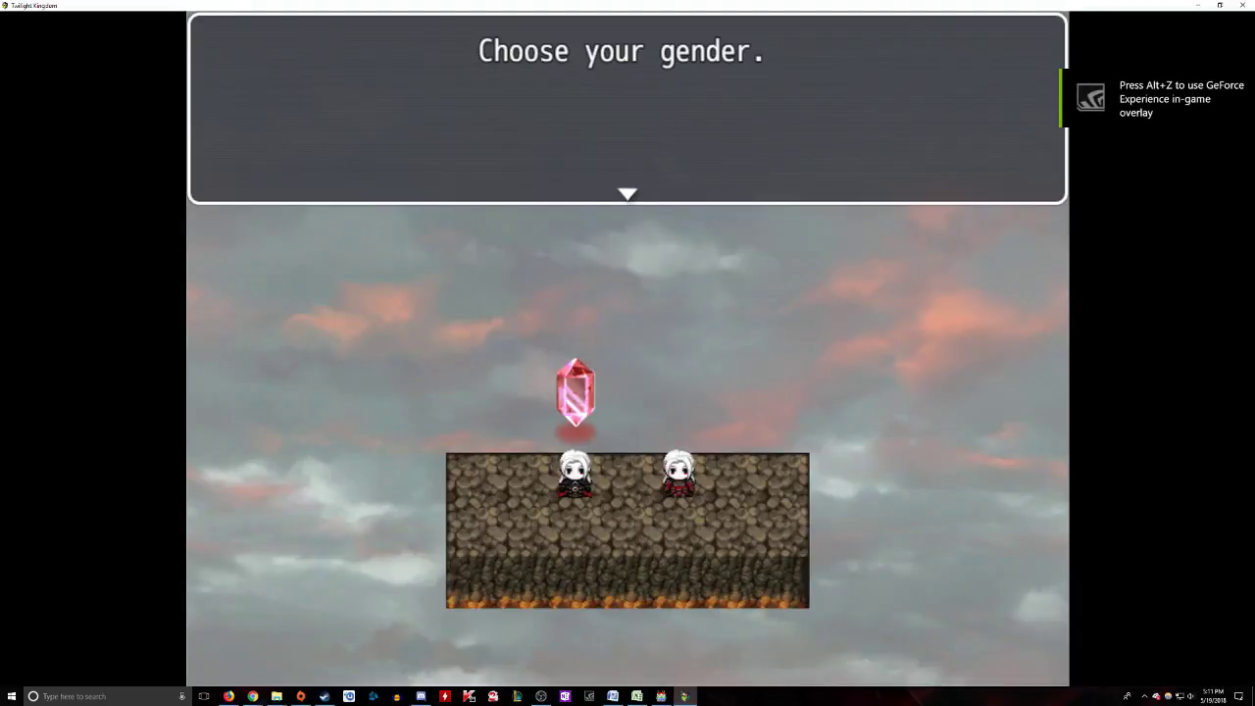
pyautogui.press('Return')
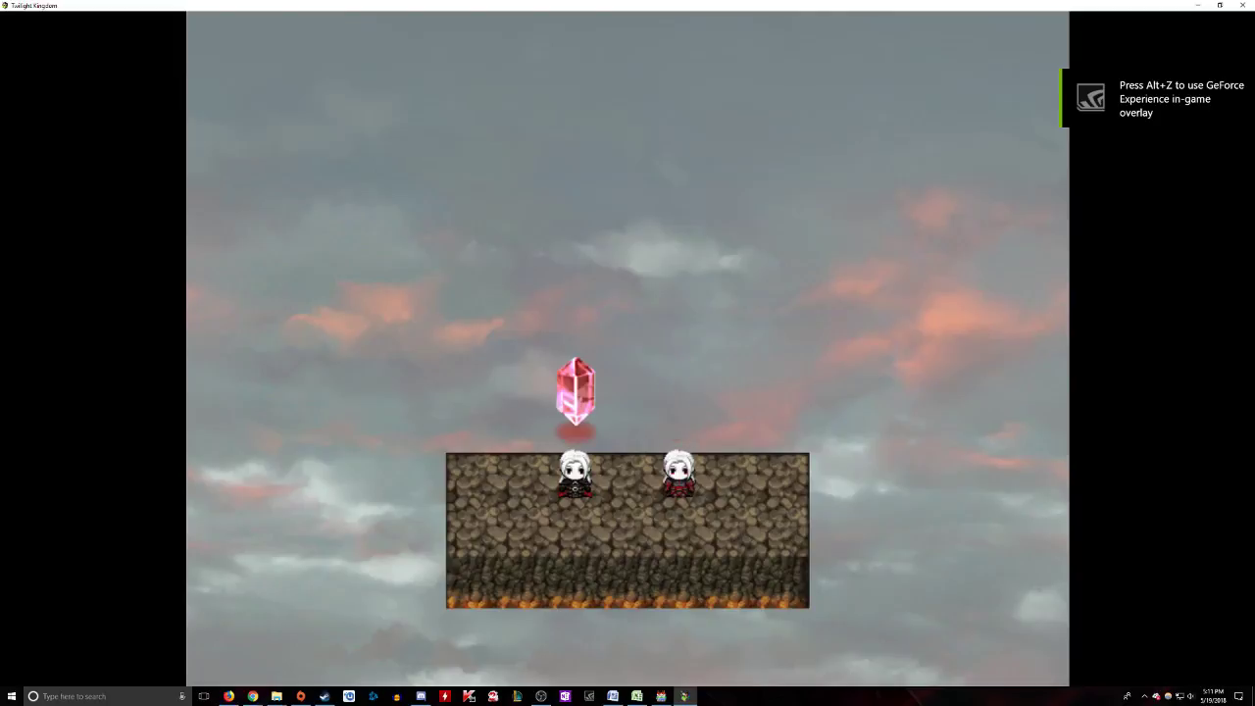
# Step: Move the crystal cursor back and forth between the male and female characters, ending above the female
pyautogui.press('Right')
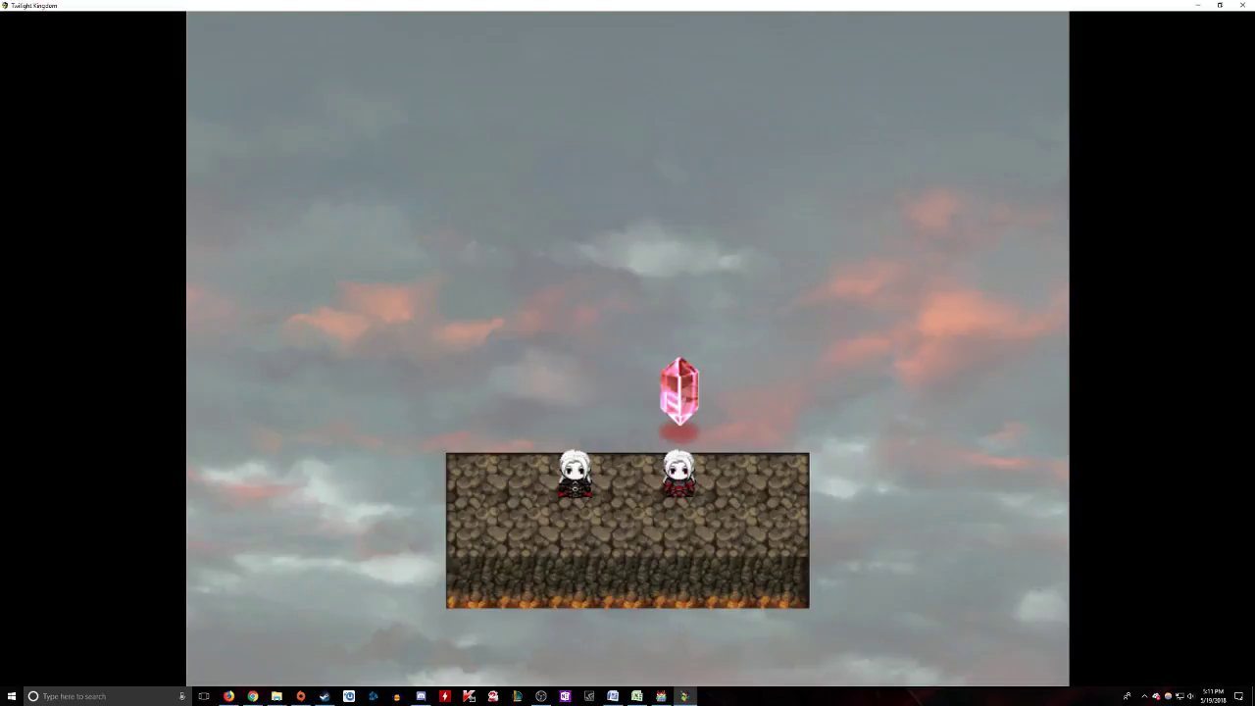
pyautogui.press('Left')
pyautogui.press('Right')
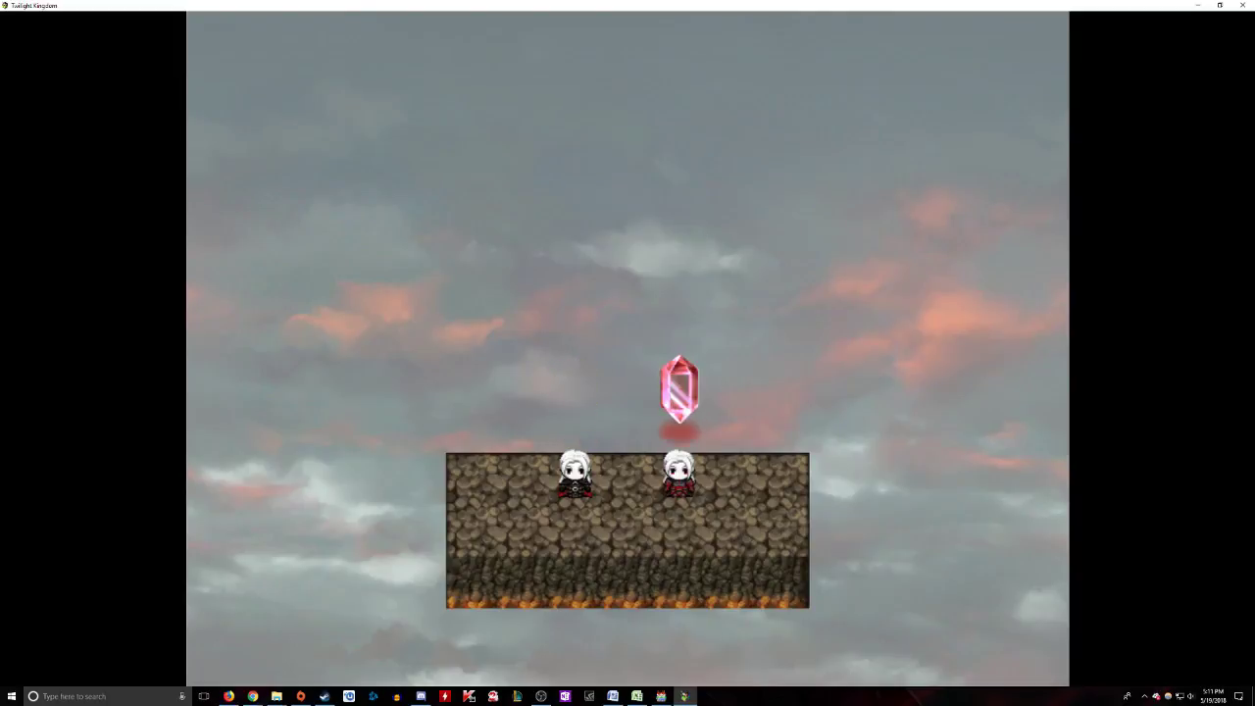
pyautogui.press('Left')
pyautogui.press('Right')
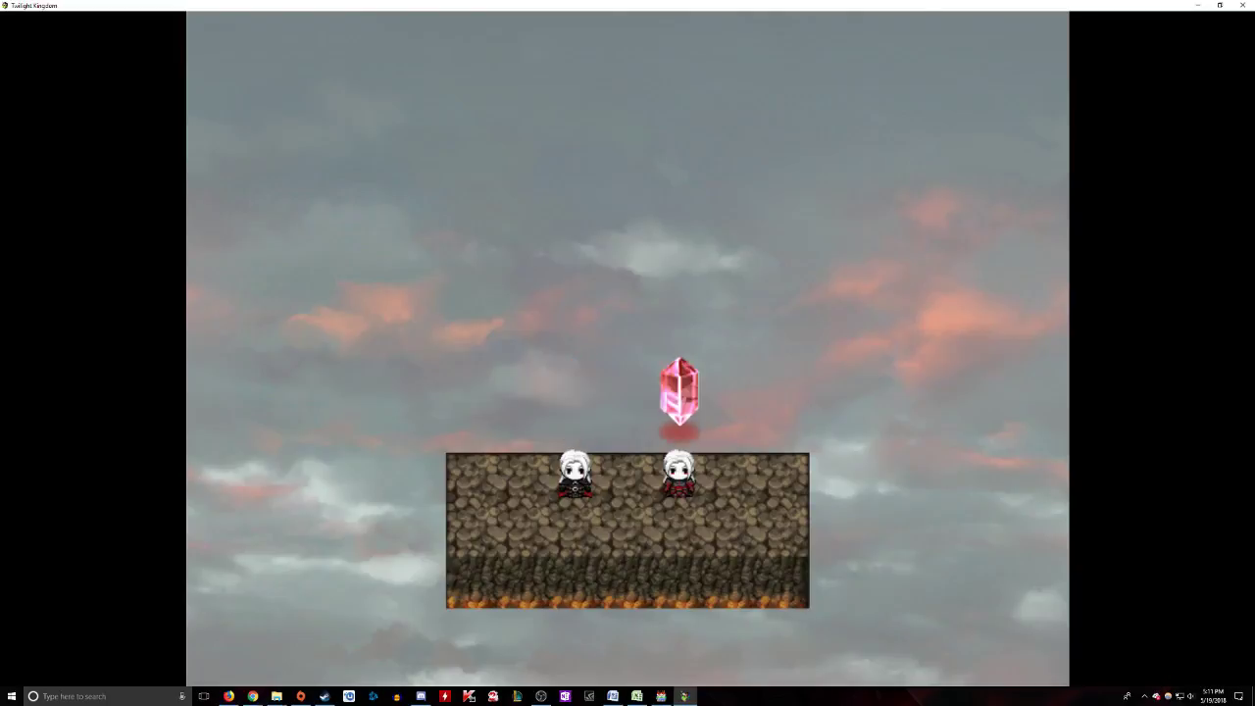
# Step: Select the female character and decline playing as a female
pyautogui.press('Return')
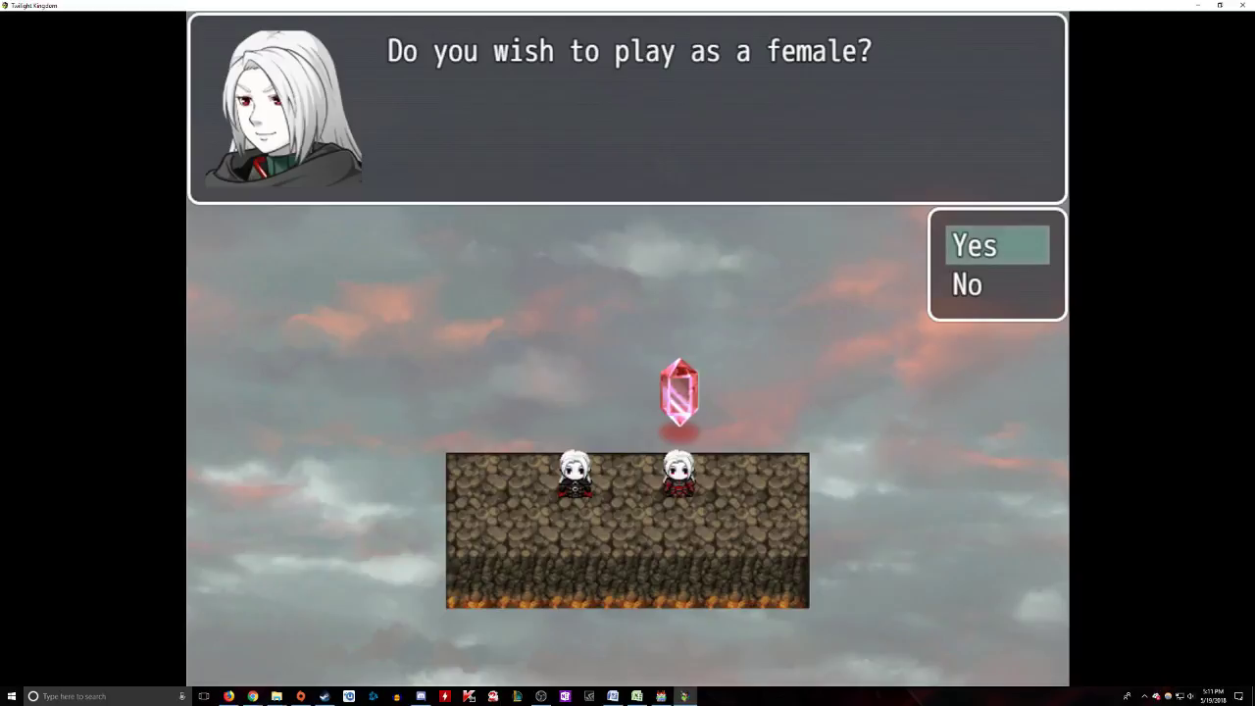
pyautogui.press('Down')
pyautogui.press('Return')
# Step: Move the crystal to the male character, select him and decline playing as a male
pyautogui.press('Left')
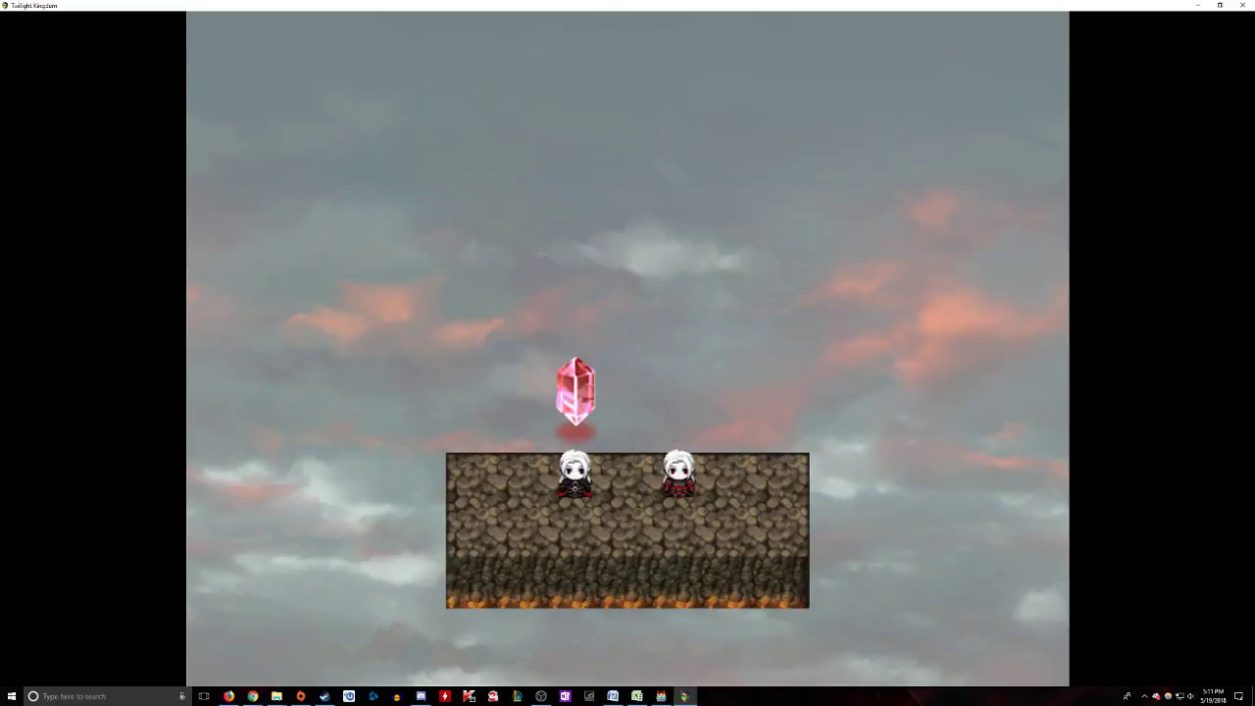
pyautogui.press('Return')
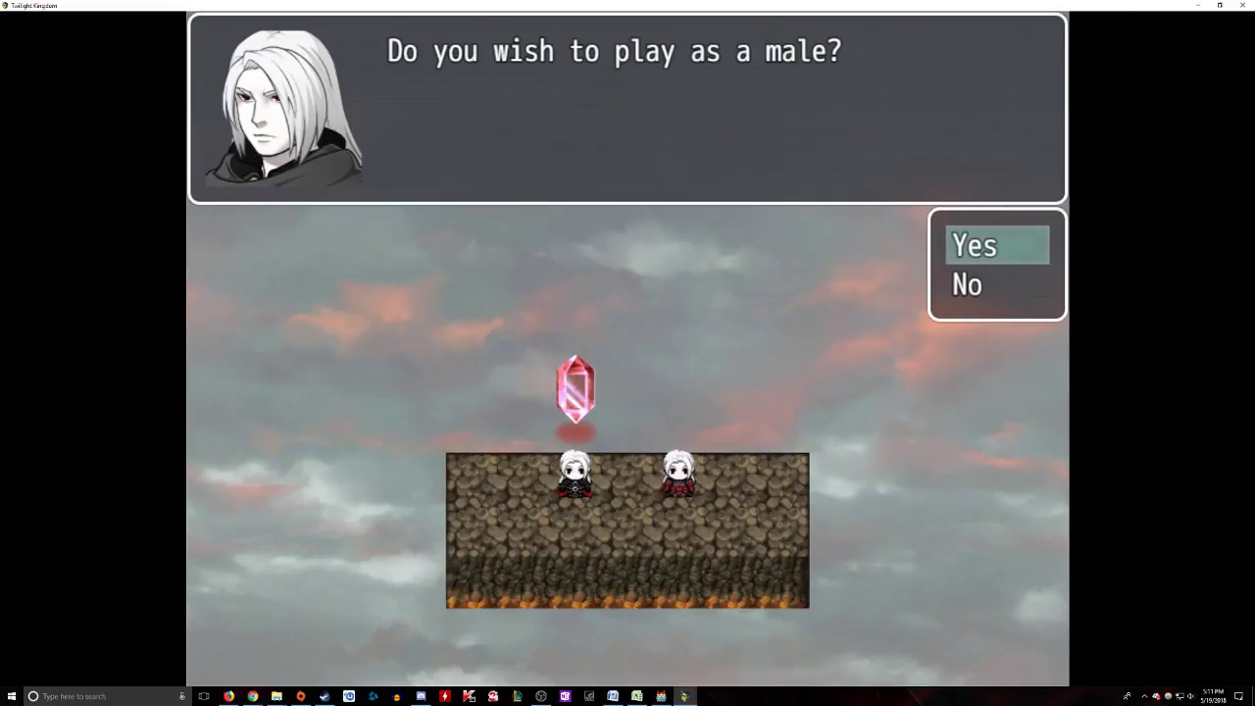
pyautogui.press('Down')
pyautogui.press('Up')
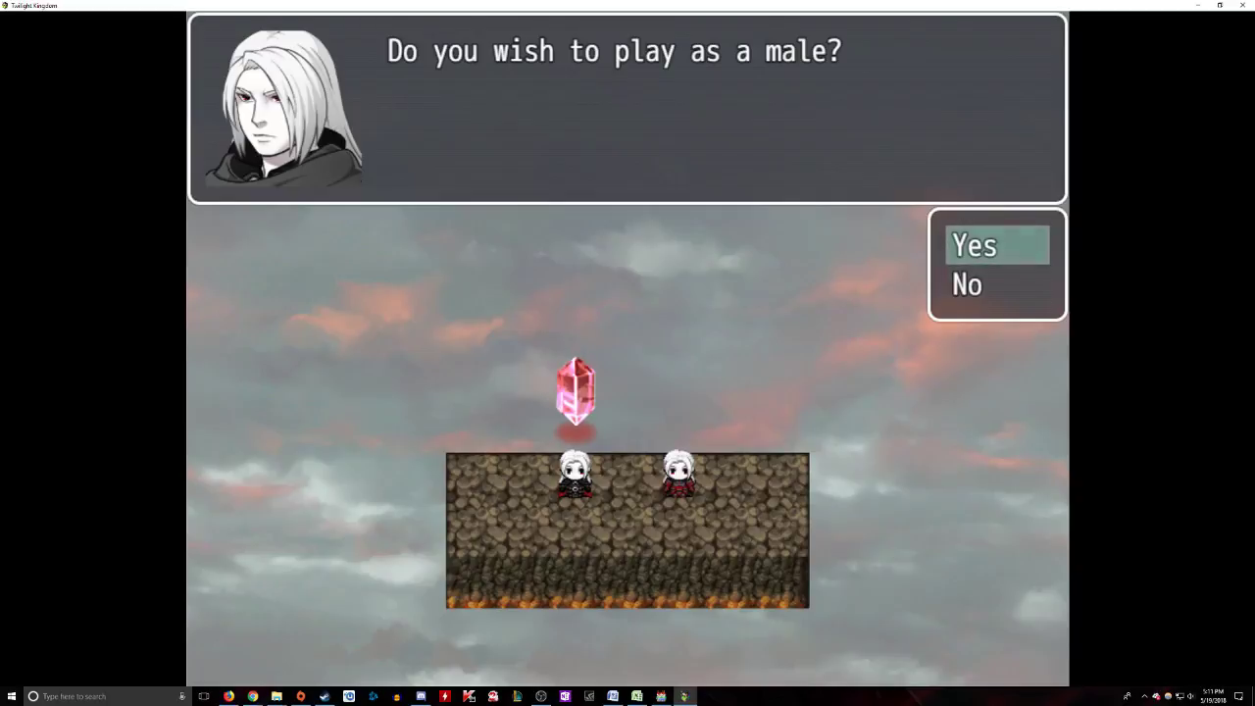
pyautogui.press('Down')
pyautogui.press('Return')
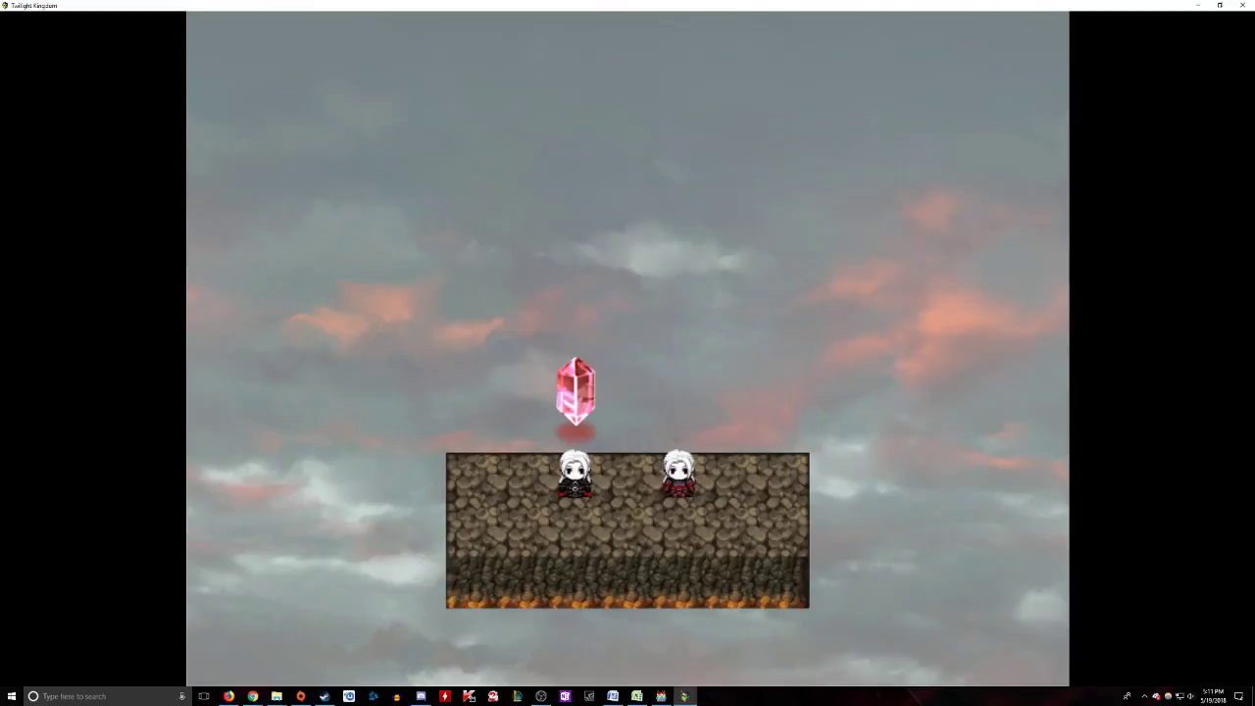
# Step: Accept playing as a male, and cancel the hair length choice to return to the character selection
pyautogui.press('Return')
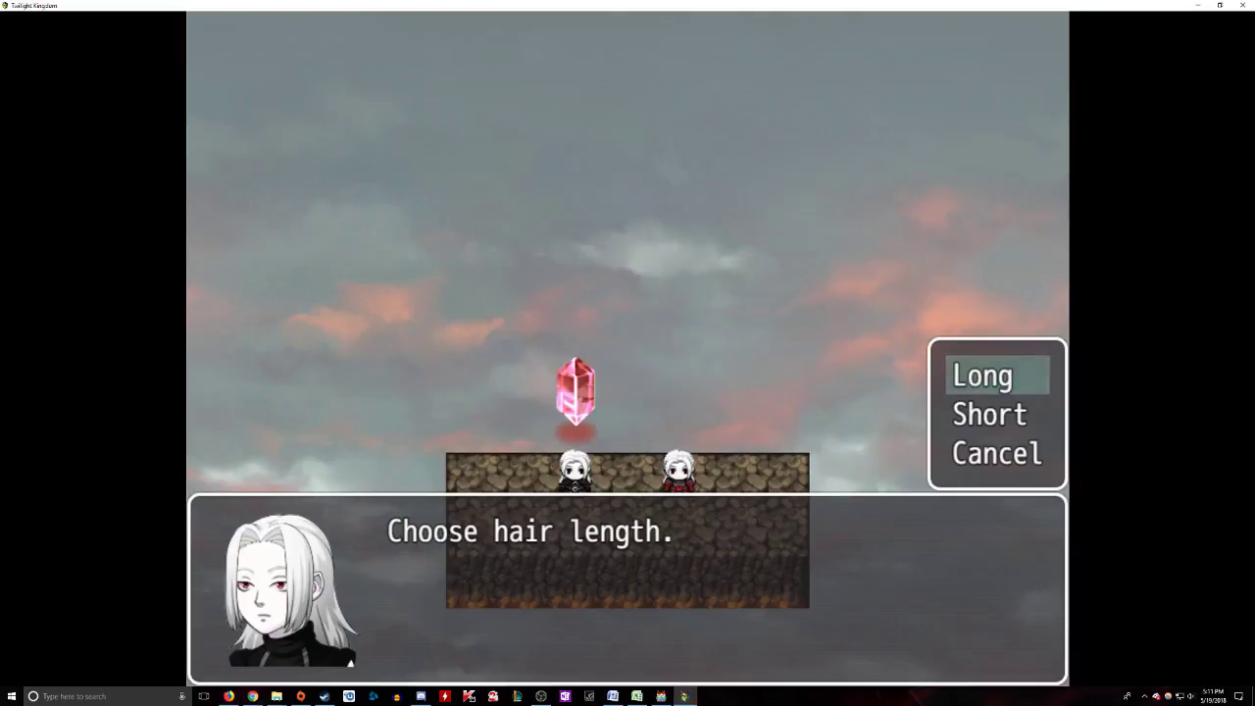
pyautogui.press('Up')
pyautogui.press('Return')
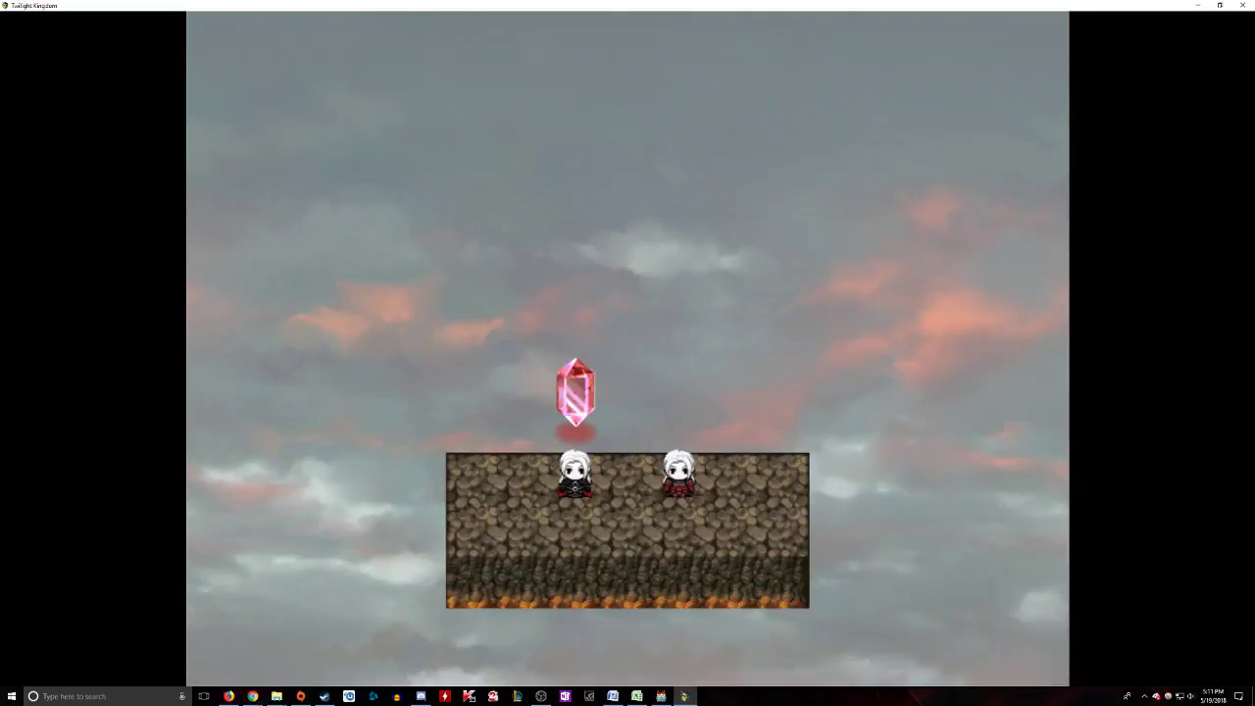
# Step: Accept playing as a female, preview the Long hair length and decline it
pyautogui.press('Return')
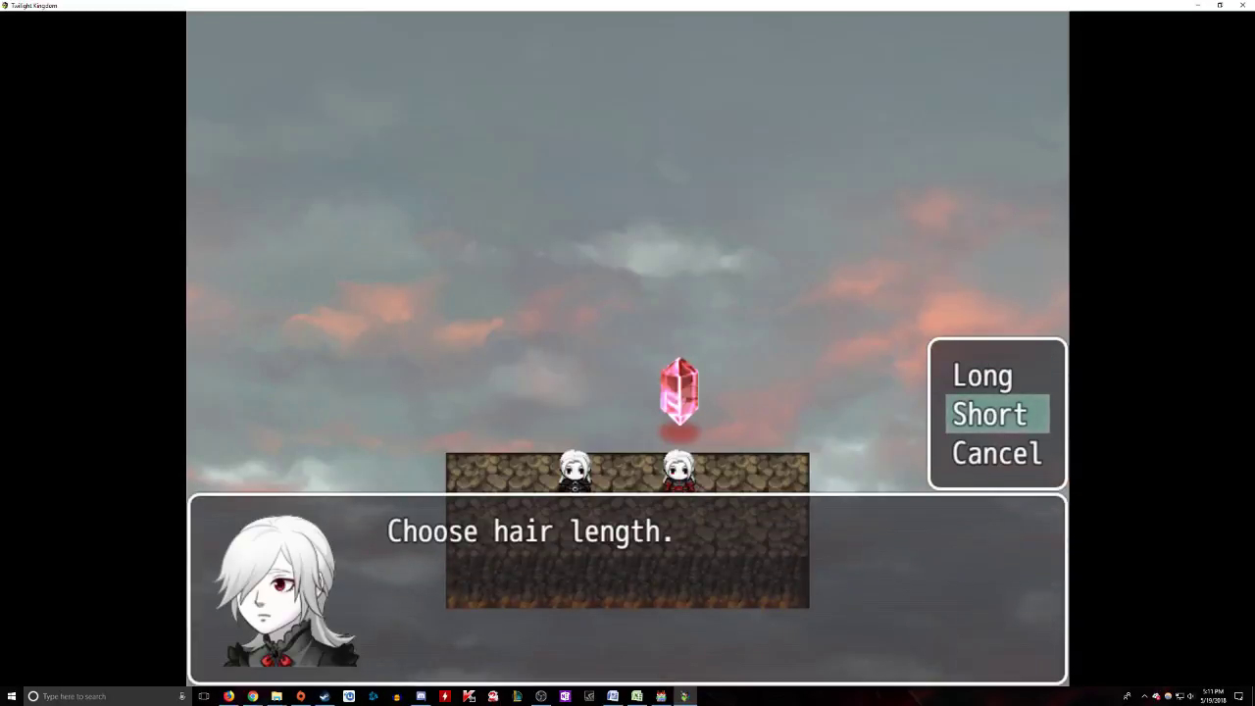
pyautogui.press('Up')
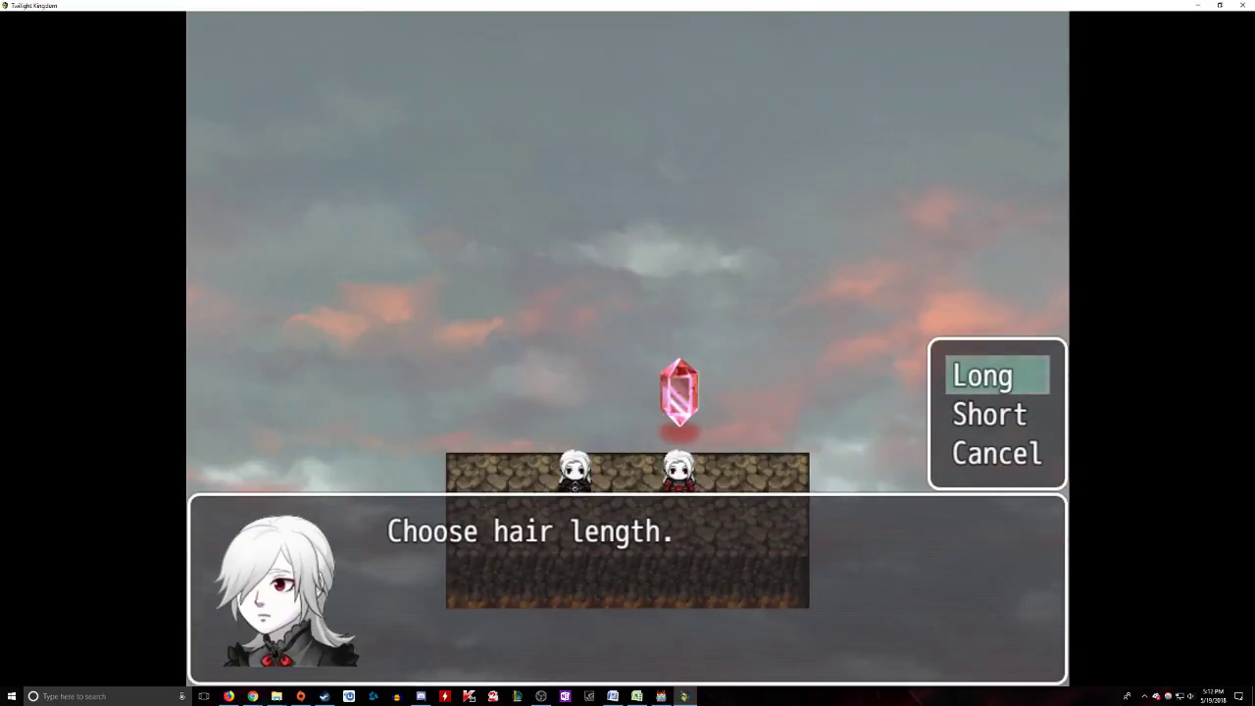
pyautogui.press('Return')
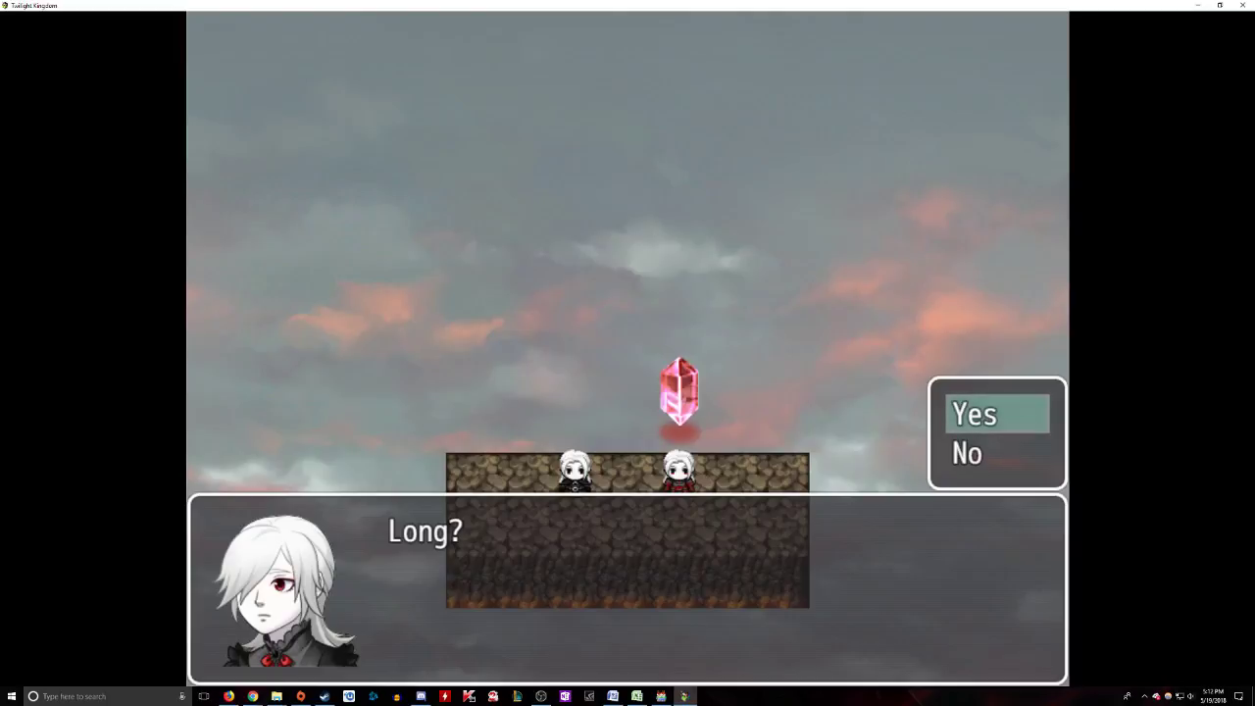
pyautogui.press('Down')
pyautogui.press('Return')
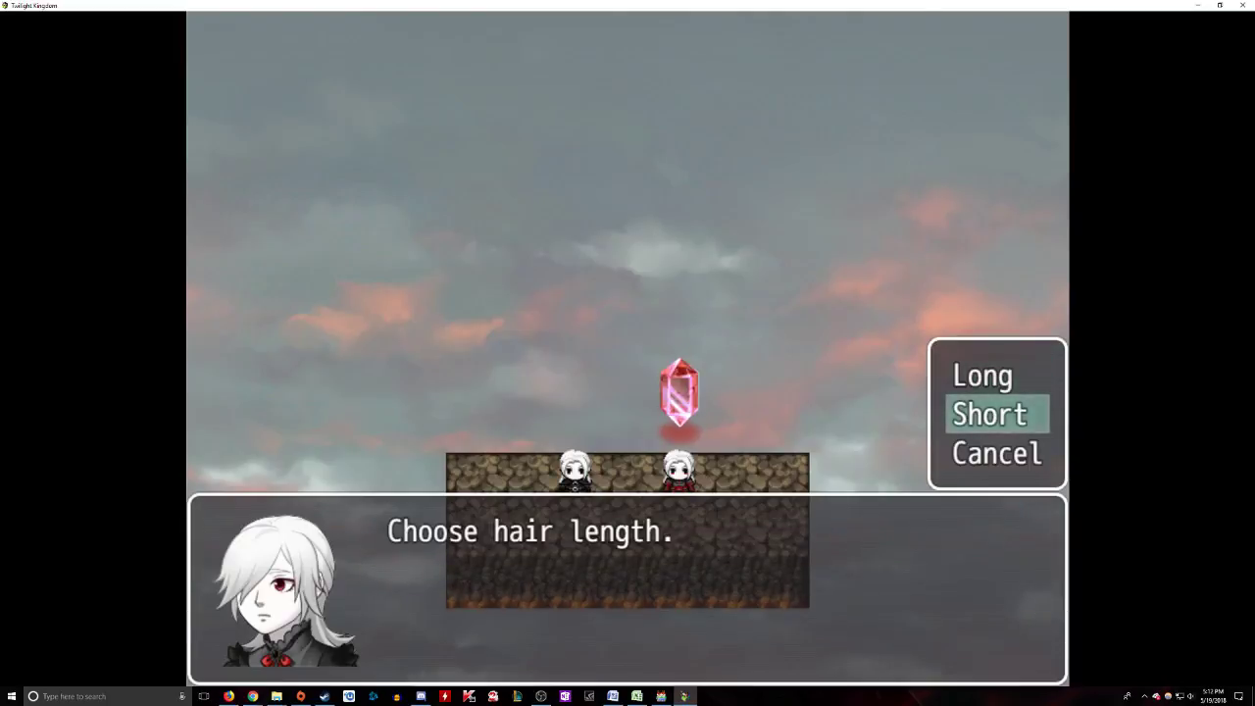
# Step: Preview the female's Short hair length, decline it and cancel the hair length choice
pyautogui.press('Return')
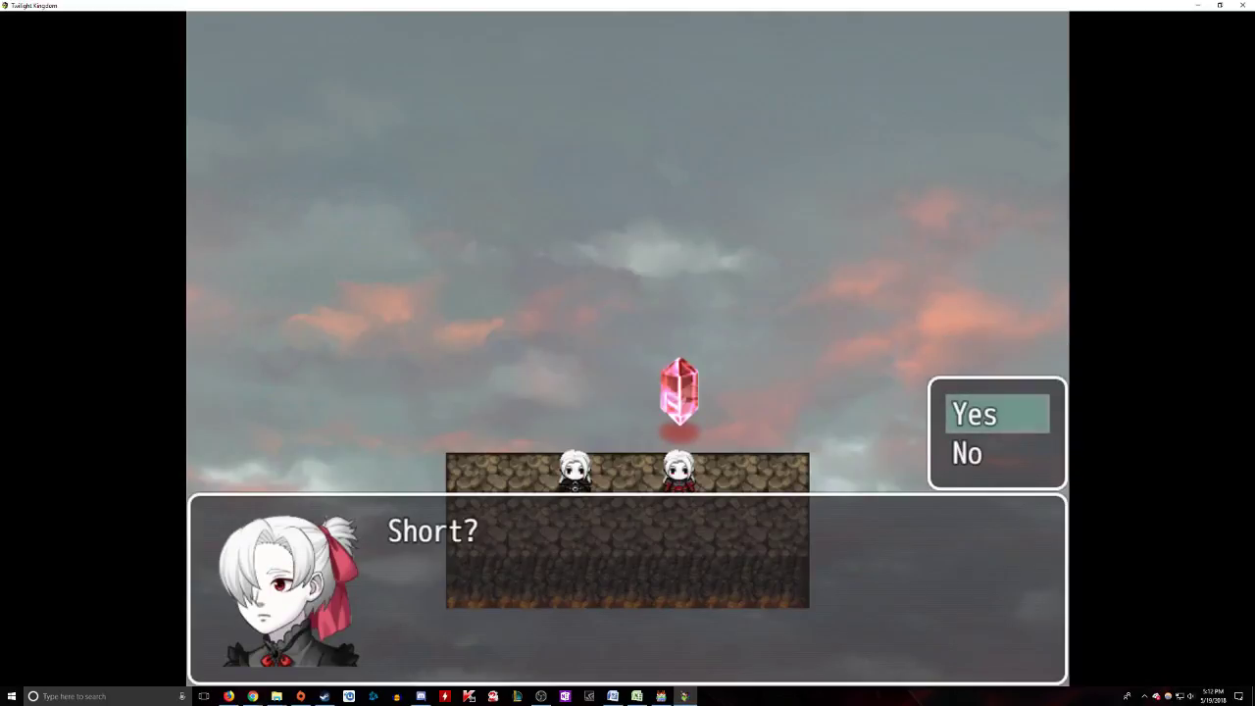
pyautogui.press('Down')
pyautogui.press('Return')
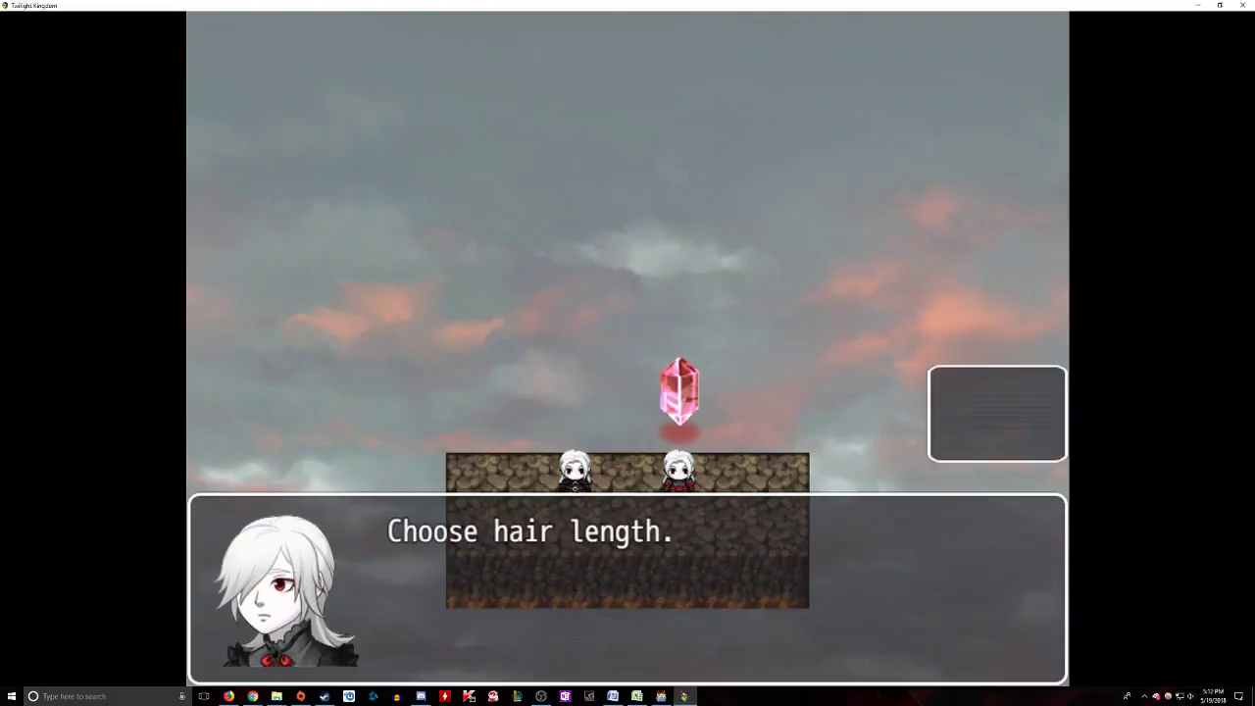
pyautogui.press('Down')
pyautogui.press('Down')
pyautogui.press('Return')
# Step: Move the crystal to the male character, select him and accept playing as a male
pyautogui.press('Left')
pyautogui.press('Return')
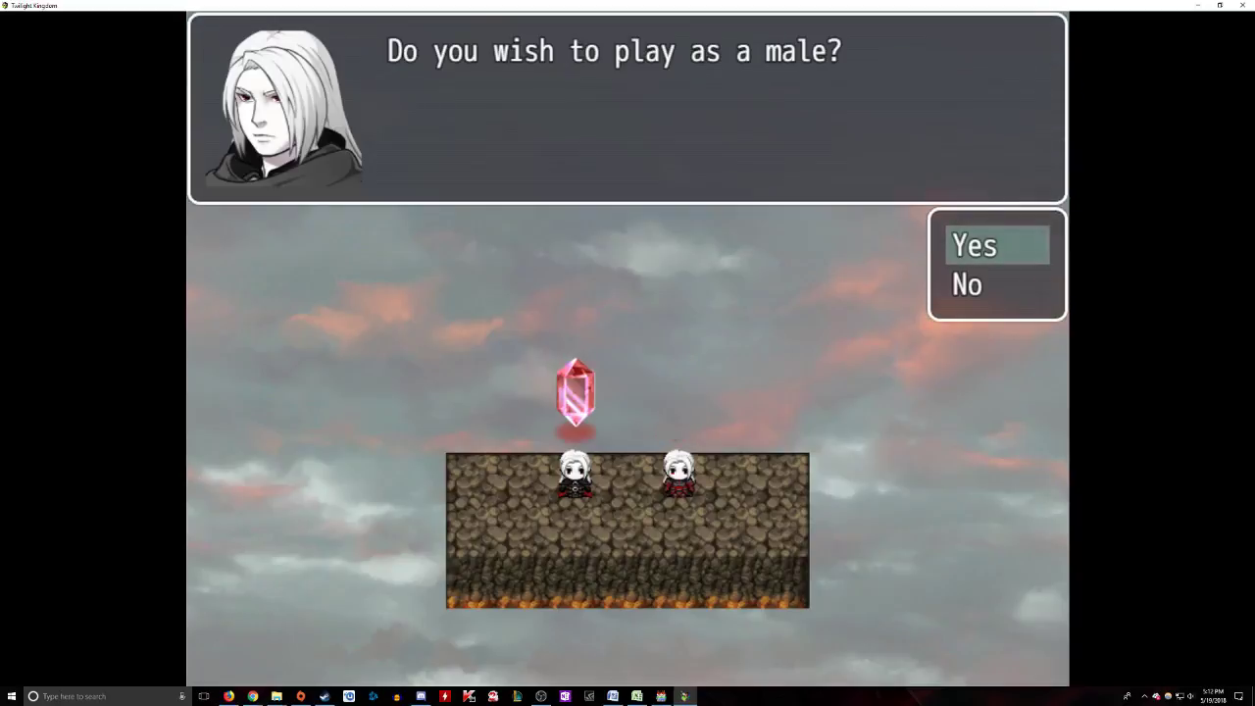
pyautogui.press('Return')
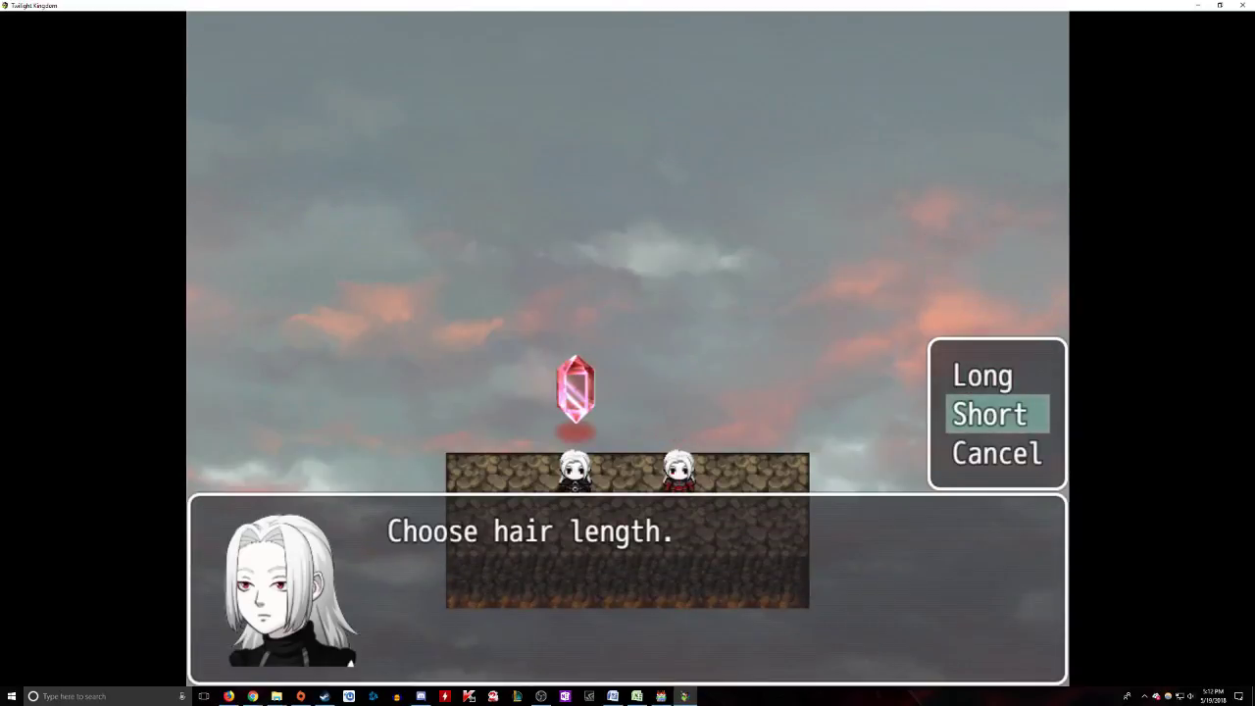
# Step: Preview and decline Short hair for the male, and accept the Long hair length
pyautogui.press('Return')
pyautogui.press('Down')
pyautogui.press('Return')
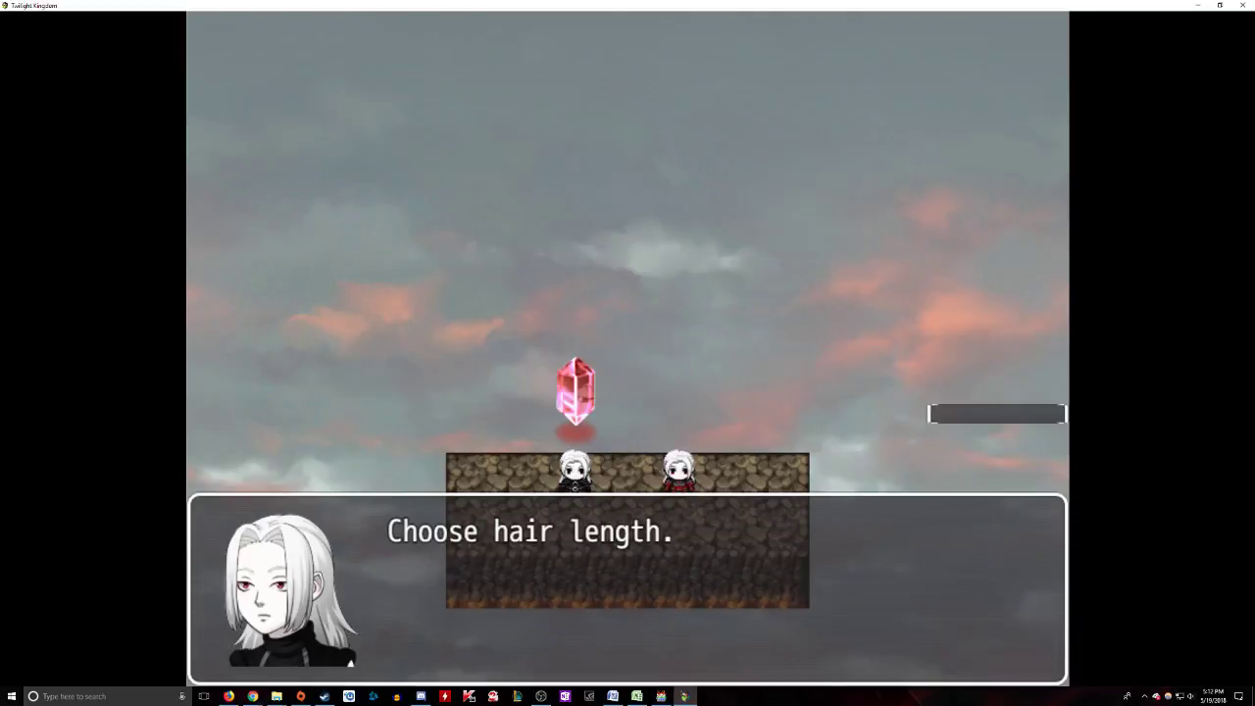
pyautogui.press('Return')
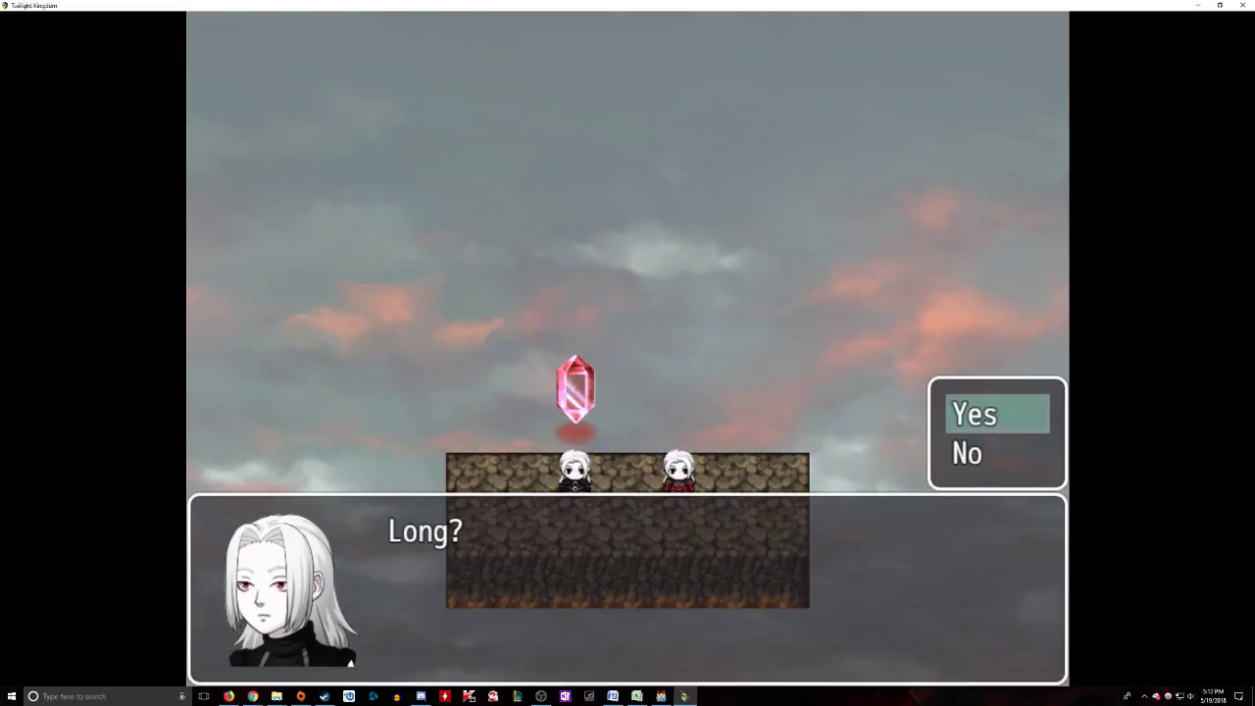
pyautogui.press('Return')
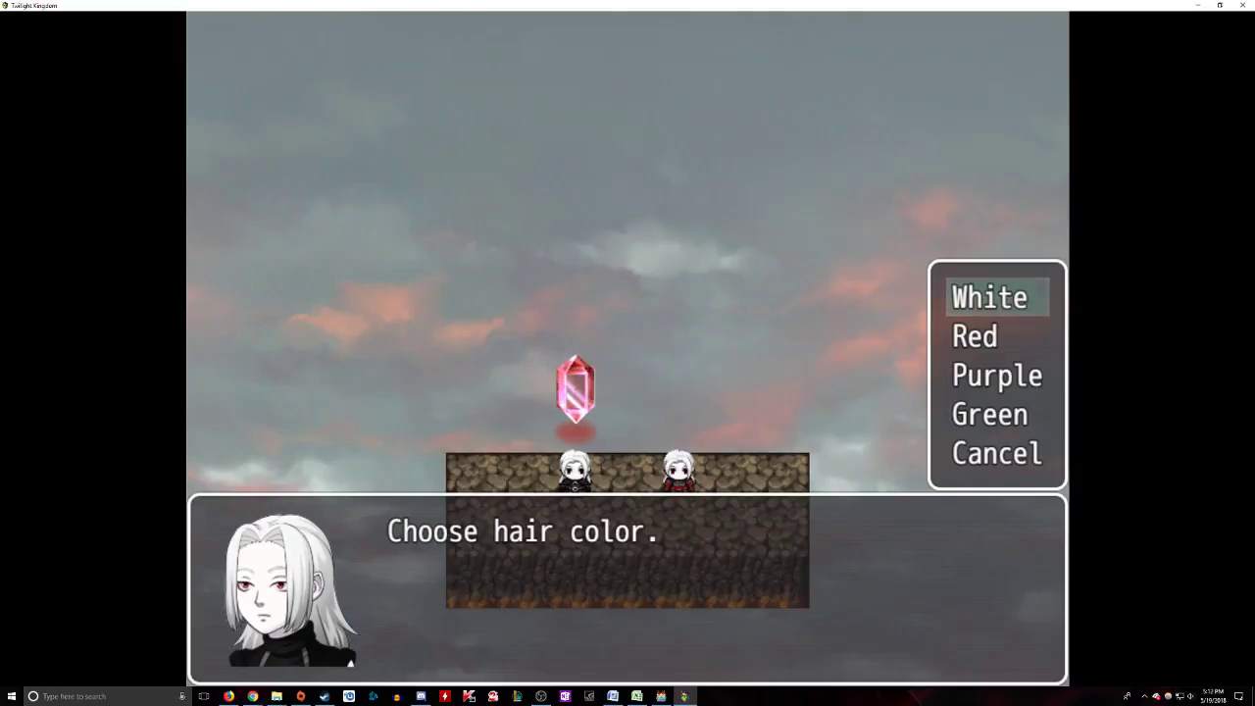
# Step: Preview the White and Red hair colors on the long-haired male, declining each
pyautogui.press('Return')
pyautogui.press('Down')
pyautogui.press('Return')
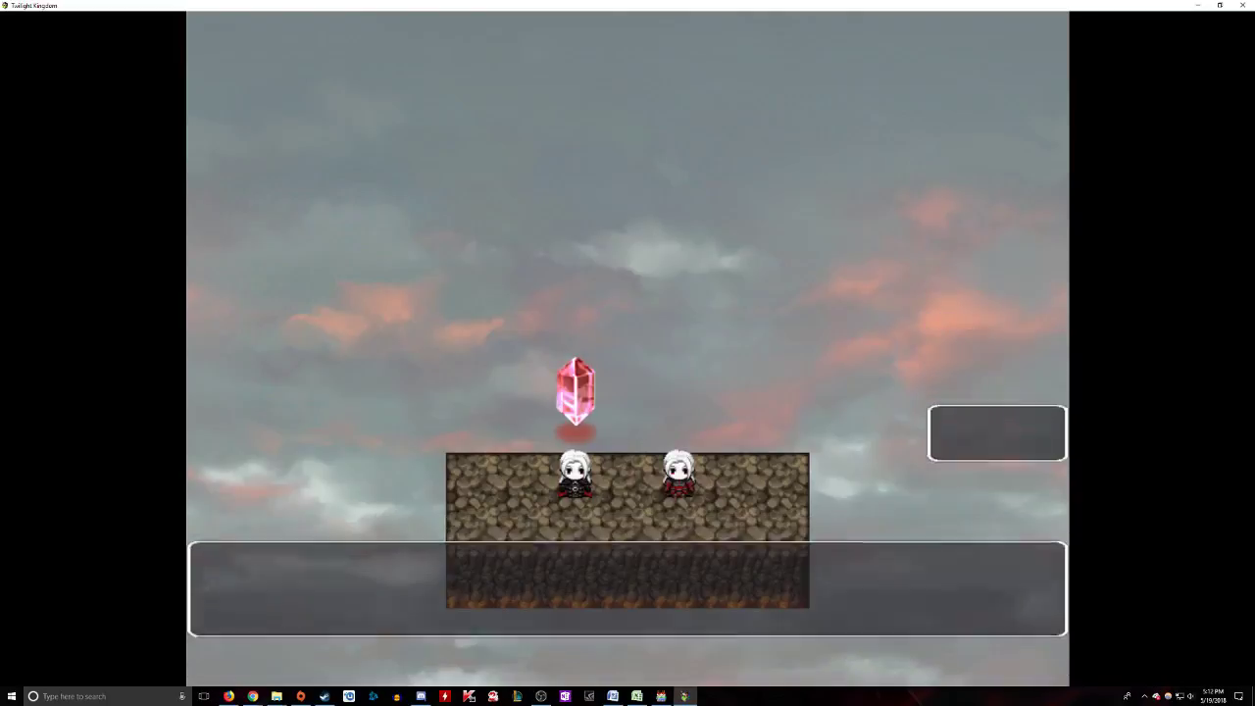
pyautogui.press('Down')
pyautogui.press('Return')
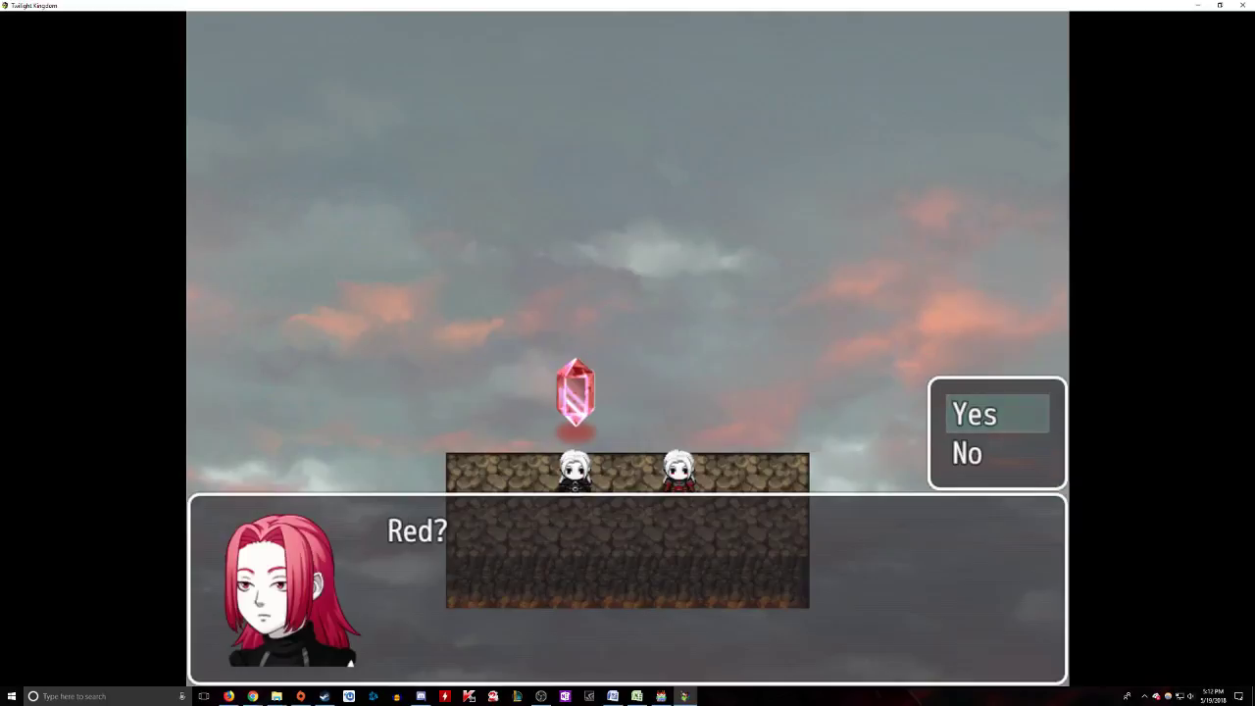
pyautogui.press('Down')
pyautogui.press('Return')
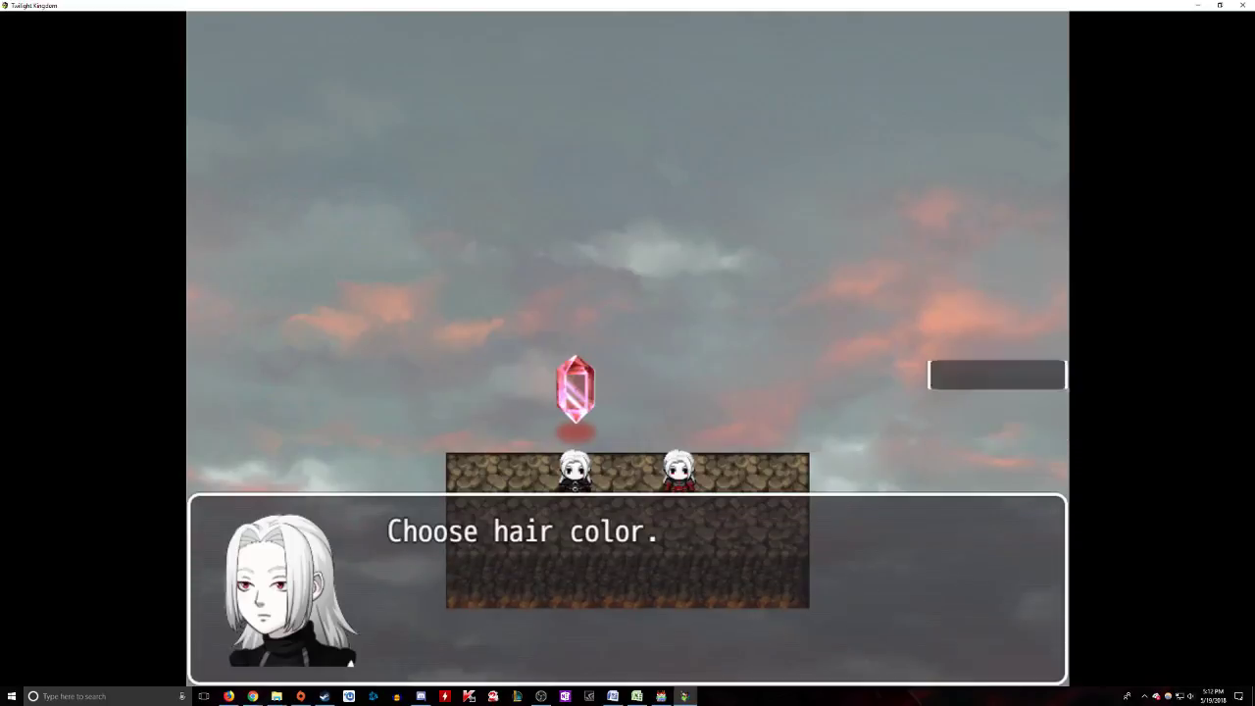
# Step: Preview the Purple hair color on the long-haired male and decline it
pyautogui.press('Down')
pyautogui.press('Down')
pyautogui.press('Return')
pyautogui.press('Down')
pyautogui.press('Return')
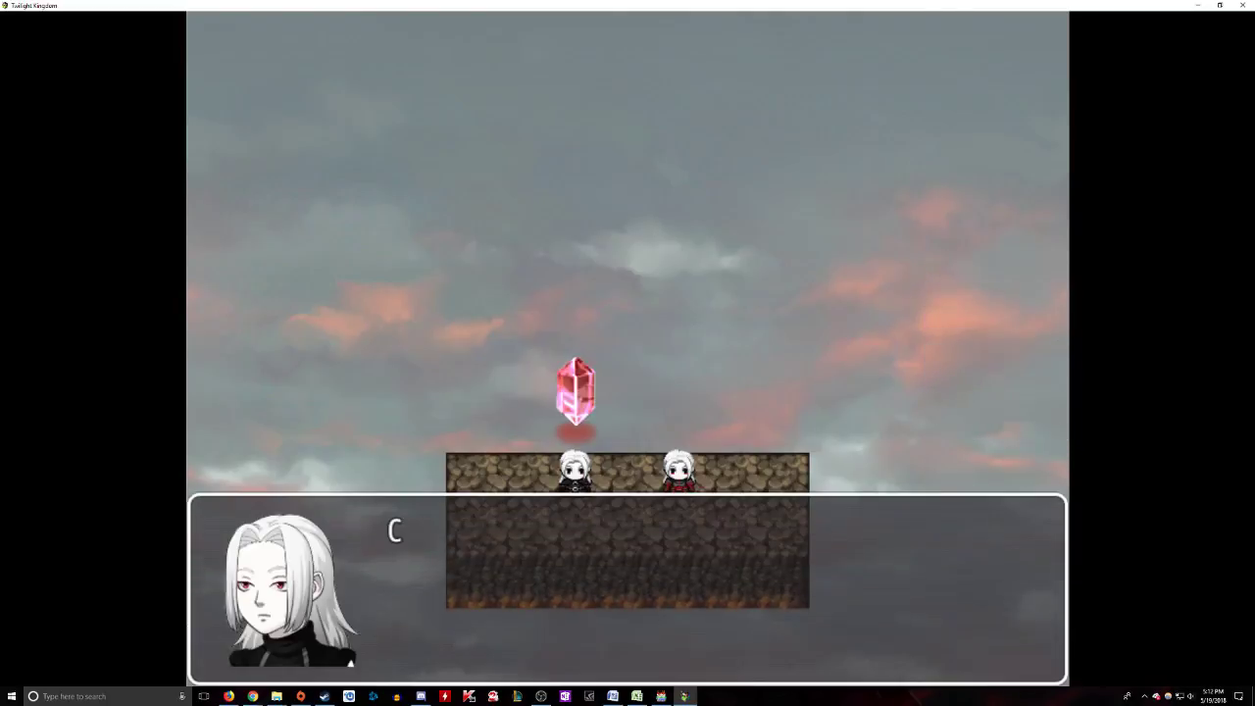
# Step: Preview the Green hair color on the long-haired male and decline it
pyautogui.press('Down')
pyautogui.press('Down')
pyautogui.press('Down')
pyautogui.press('Return')
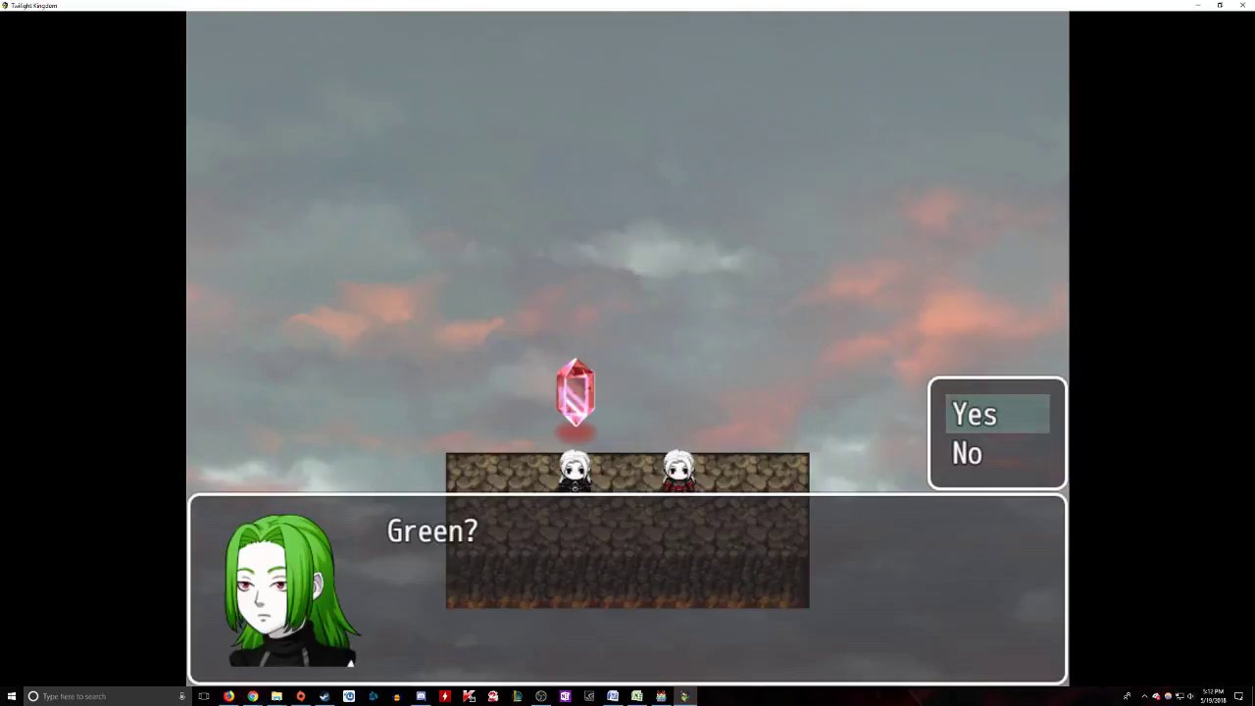
pyautogui.press('Down')
pyautogui.press('Return')
# Step: Cancel the hair color choice to go back to choosing the male's hair length
pyautogui.press('Down')
pyautogui.press('Down')
pyautogui.press('Down')
pyautogui.press('Down')
pyautogui.press('Return')
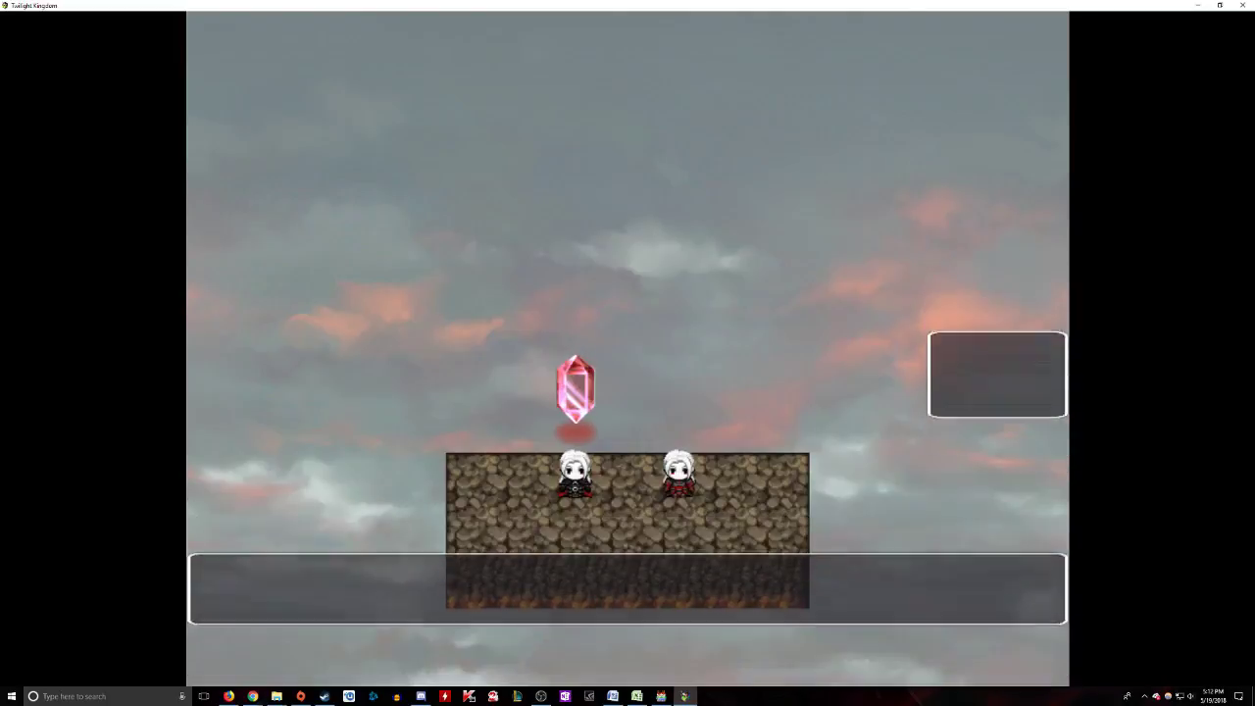
# Step: Choose the Short hair length for the male character and accept it
pyautogui.press('Down')
pyautogui.press('Up')
pyautogui.press('Down')
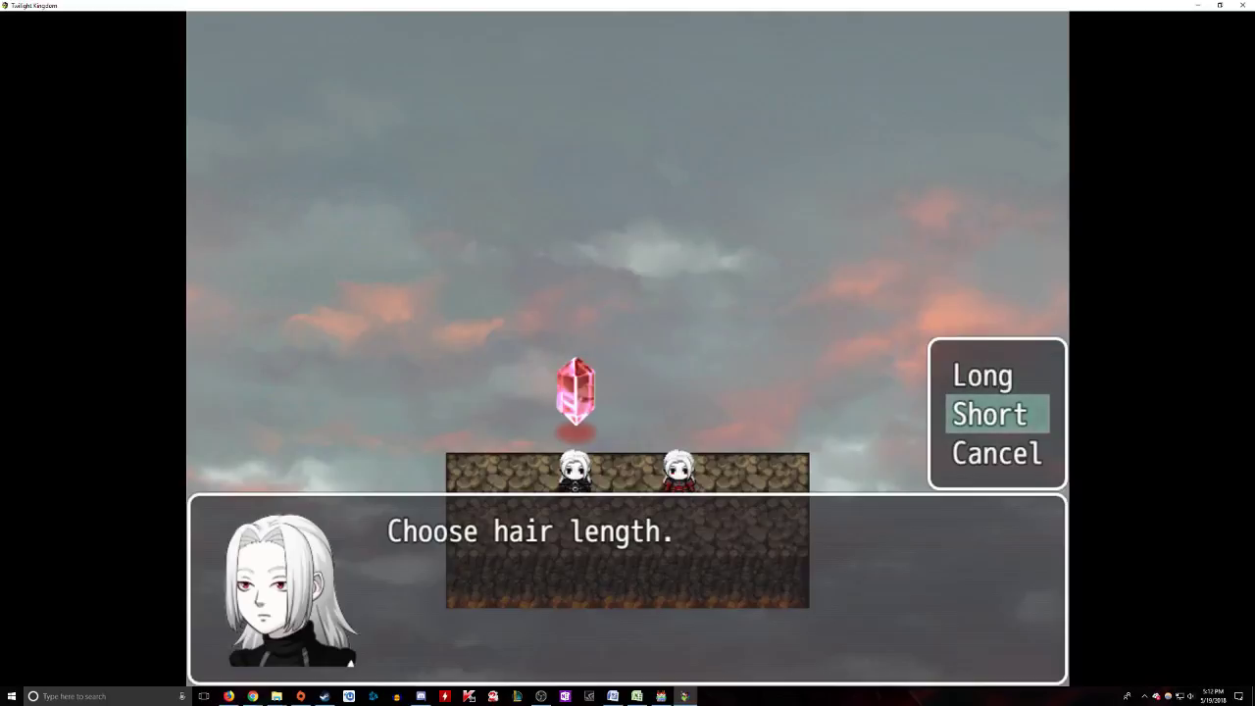
pyautogui.press('Return')
pyautogui.press('Return')
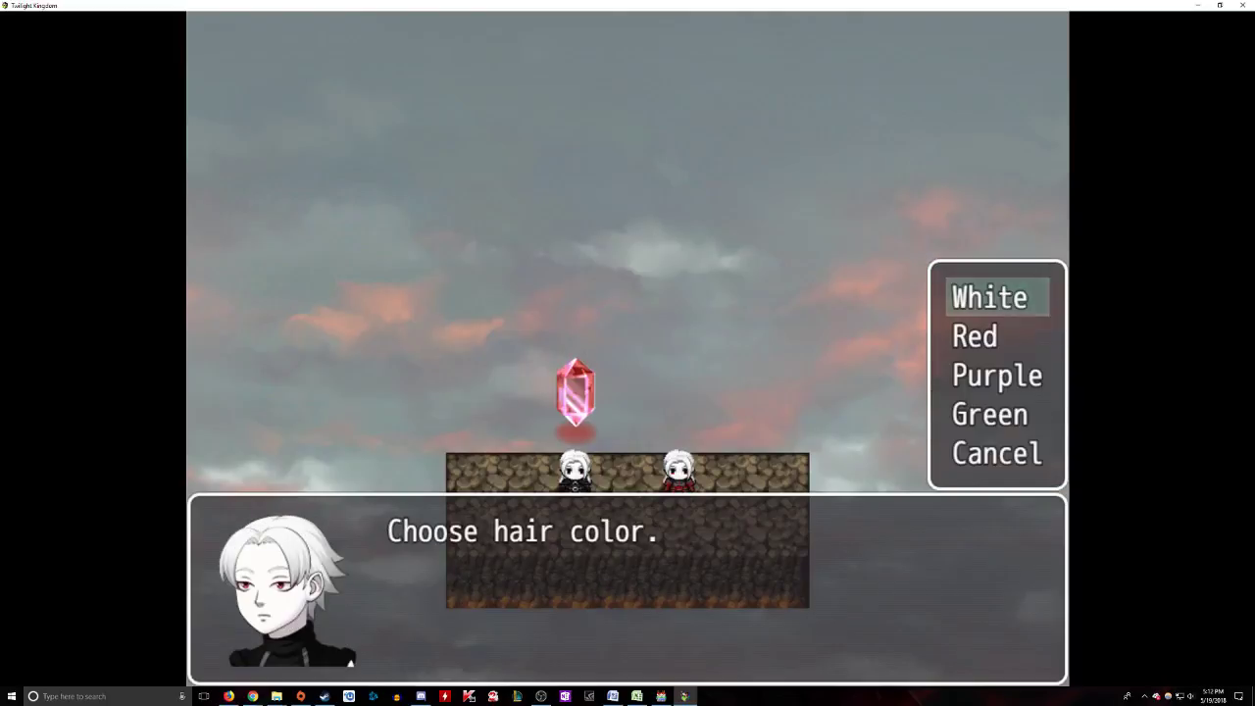
# Step: Choose the Red hair color for the short-haired male character and accept it
pyautogui.press('Down')
pyautogui.press('Return')
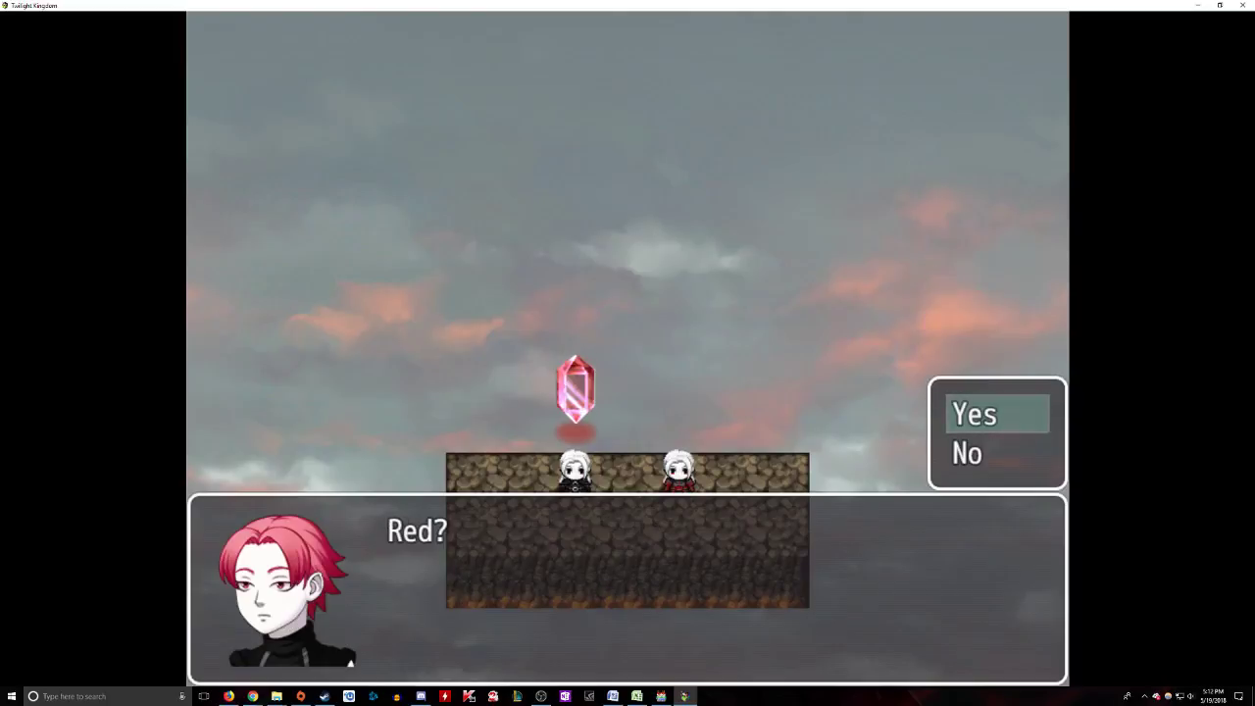
pyautogui.press('Return')
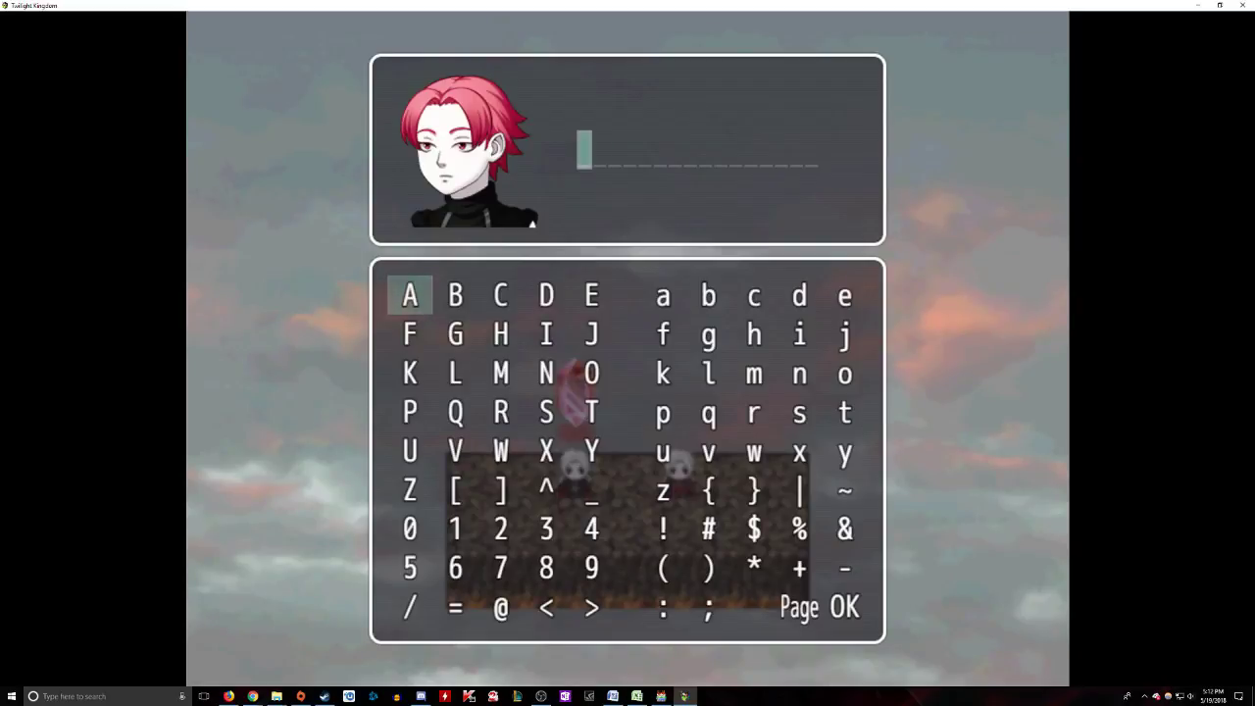
# Step: Enter Vlad as the red-haired male character's name and confirm it
pyautogui.press('Right')
pyautogui.press('Down')
pyautogui.press('Down')
pyautogui.press('Down')
pyautogui.press('Down')
pyautogui.press('Down')
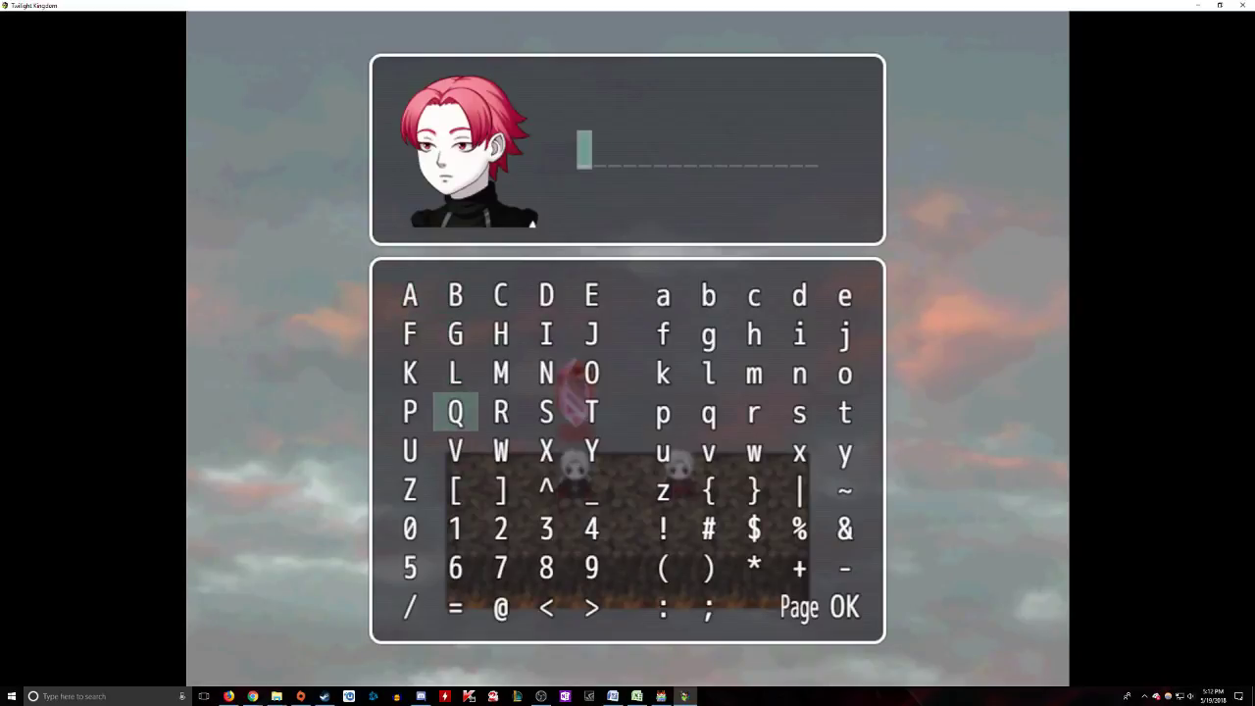
pyautogui.press('Up')
pyautogui.press('Return')
pyautogui.press('Right')
pyautogui.press('Right')
pyautogui.press('Right')
pyautogui.press('Right')
pyautogui.press('Right')
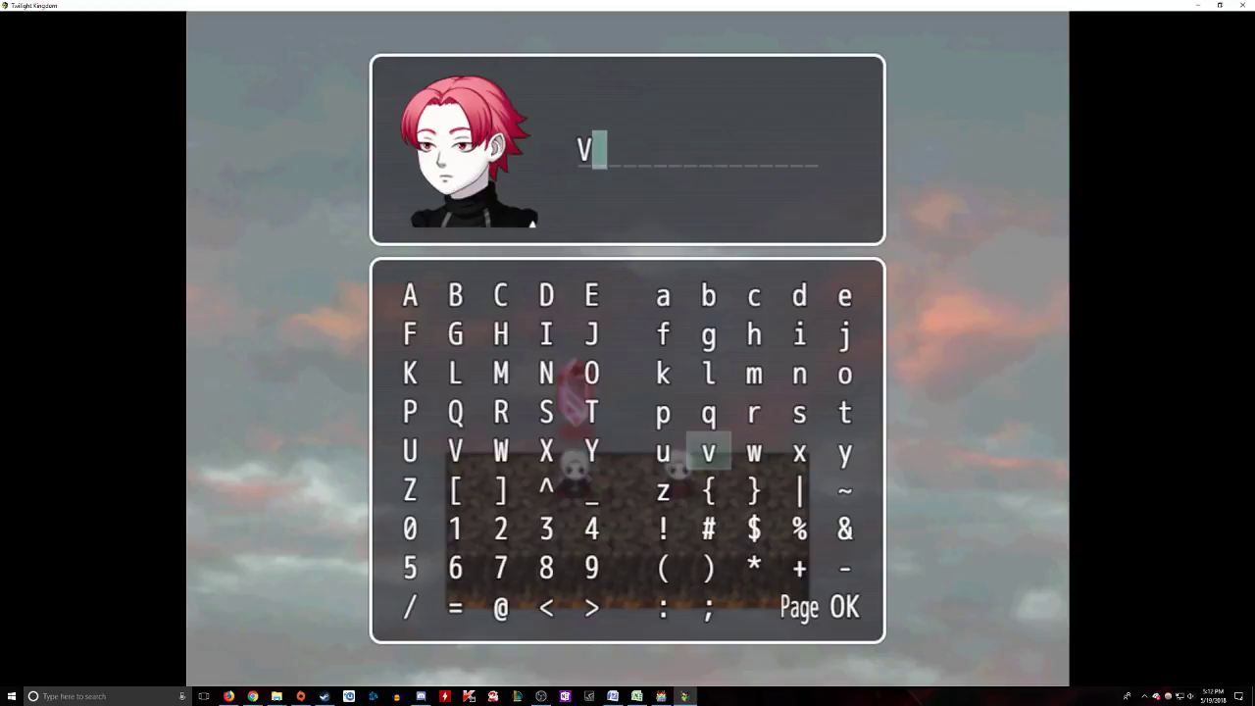
pyautogui.press('Up')
pyautogui.press('Up')
pyautogui.press('Return')
pyautogui.press('Up')
pyautogui.press('Up')
pyautogui.press('Left')
pyautogui.press('Return')
pyautogui.press('Right')
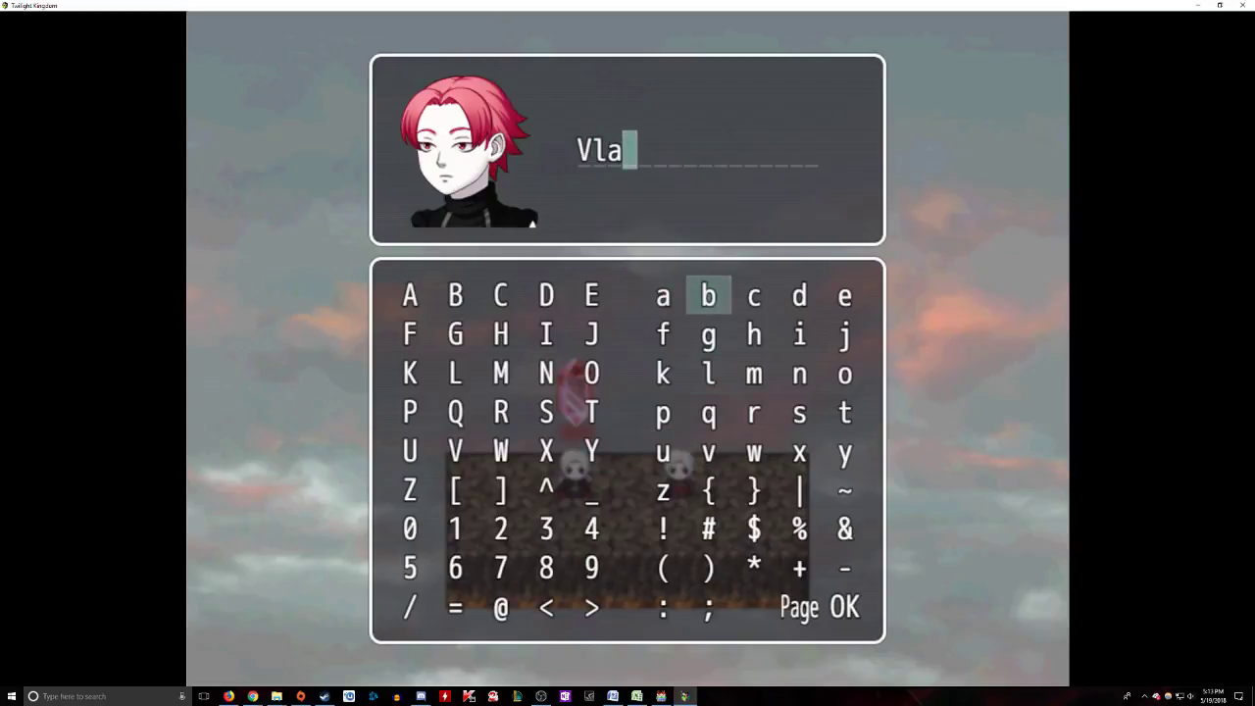
pyautogui.press('Right')
pyautogui.press('Right')
pyautogui.press('Right')
pyautogui.press('Down')
pyautogui.press('Up')
pyautogui.press('Left')
pyautogui.press('Return')
pyautogui.press('Down')
pyautogui.press('Down')
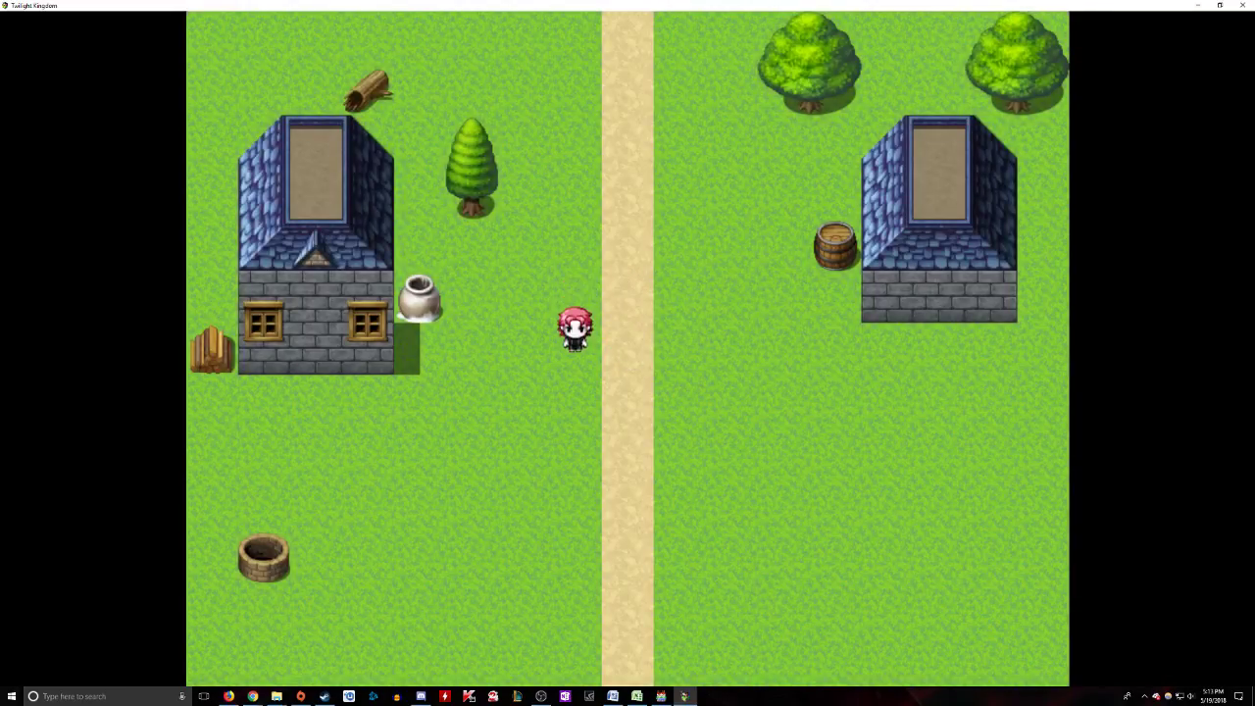
# Step: Walk the red-haired hero onto the dirt path and open the game's main menu to view the party
pyautogui.press('Right')
pyautogui.press('Up')
pyautogui.press('Escape')
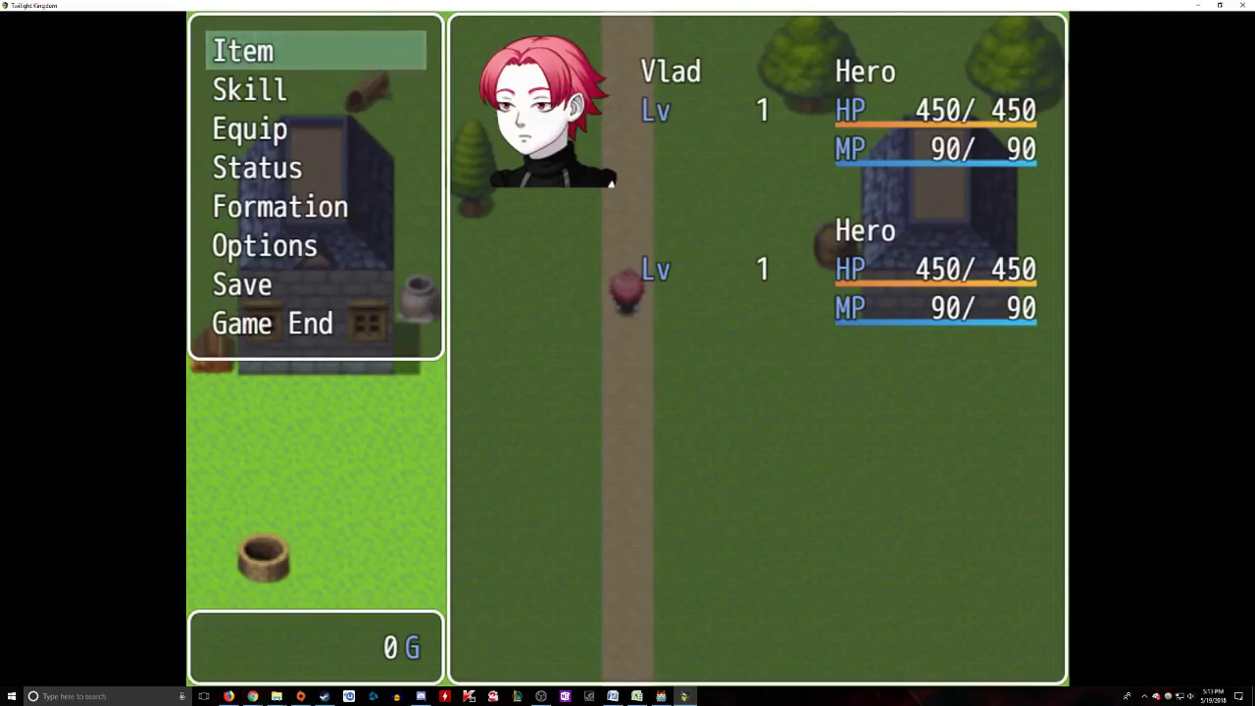
# Step: End the current game and return to the title screen
pyautogui.press('Down')
pyautogui.press('Down')
pyautogui.press('Down')
pyautogui.press('Down')
pyautogui.press('Down')
pyautogui.press('Down')
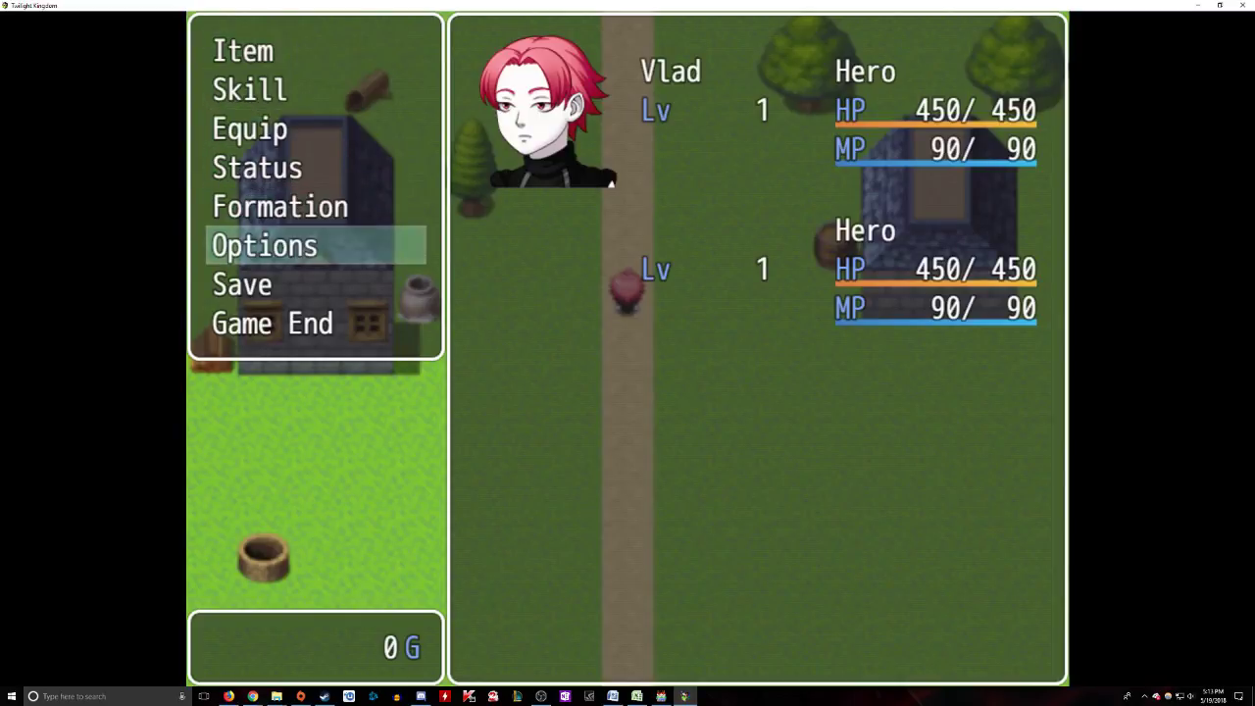
pyautogui.press('Return')
pyautogui.press('Return')
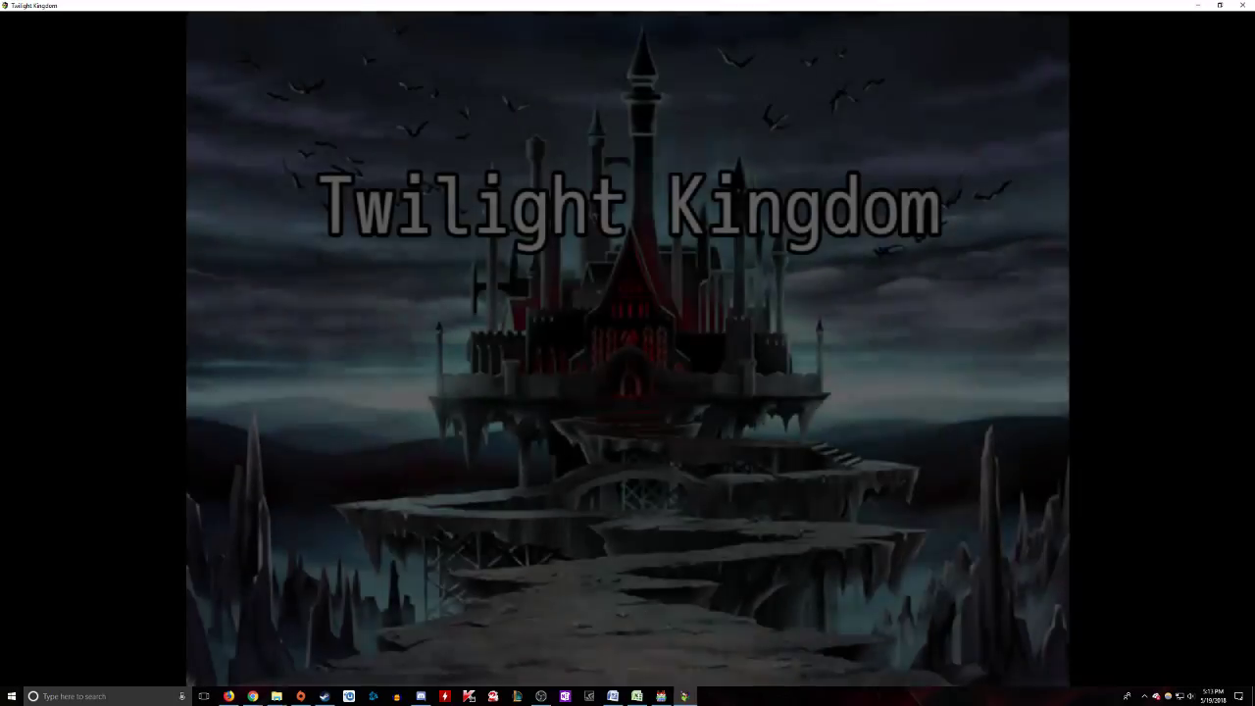
# Step: Start a new game and choose to play as the female character
pyautogui.press('Return')
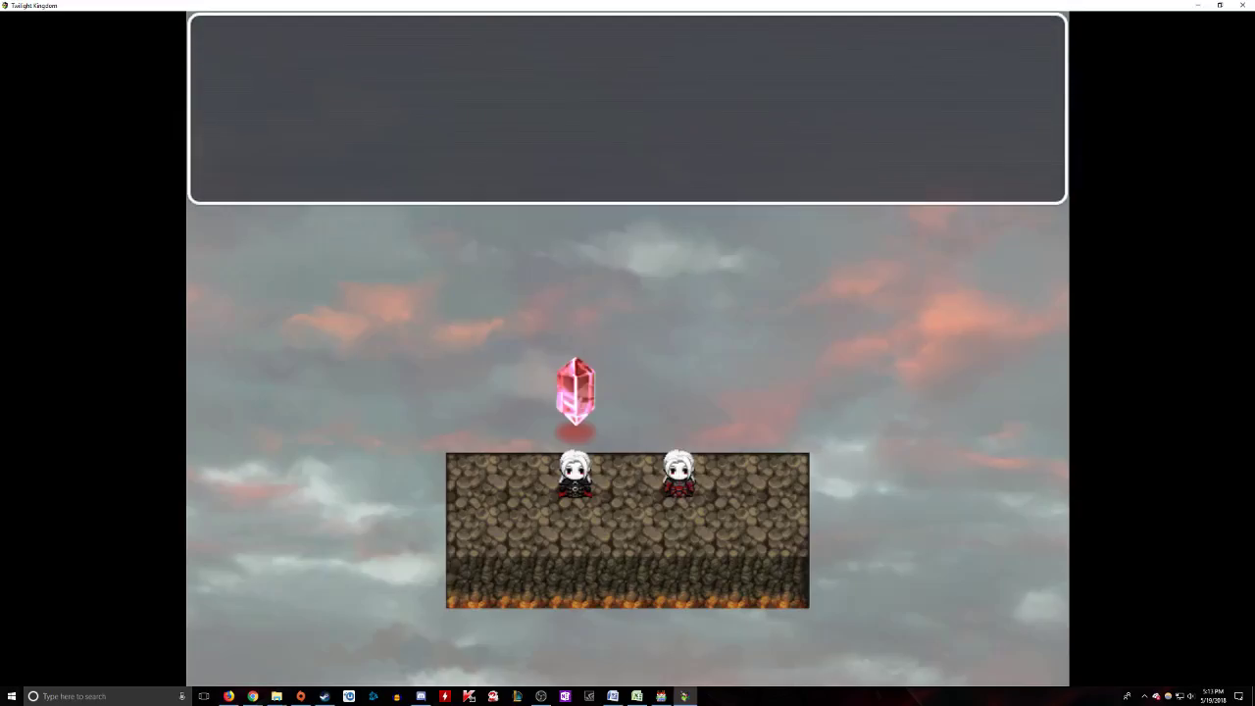
pyautogui.press('Return')
pyautogui.press('Right')
pyautogui.press('Return')
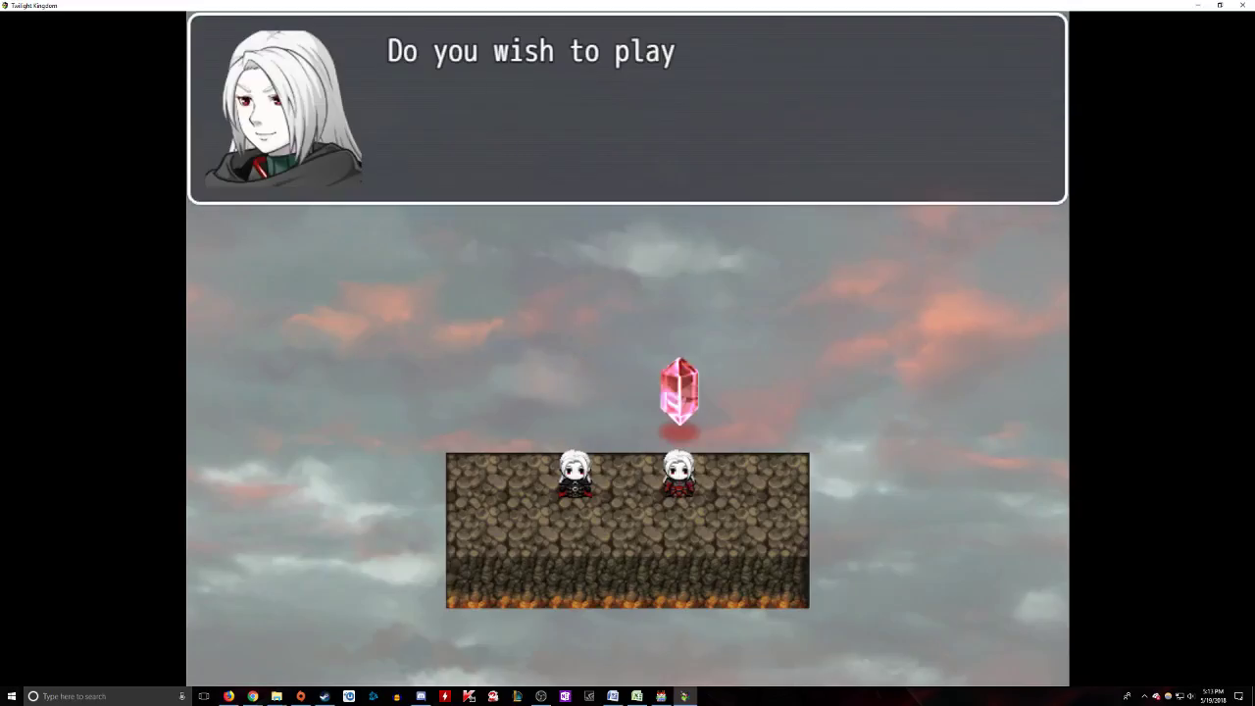
pyautogui.press('Return')
# Step: Give the female character Long hair in Purple and accept both choices
pyautogui.press('Return')
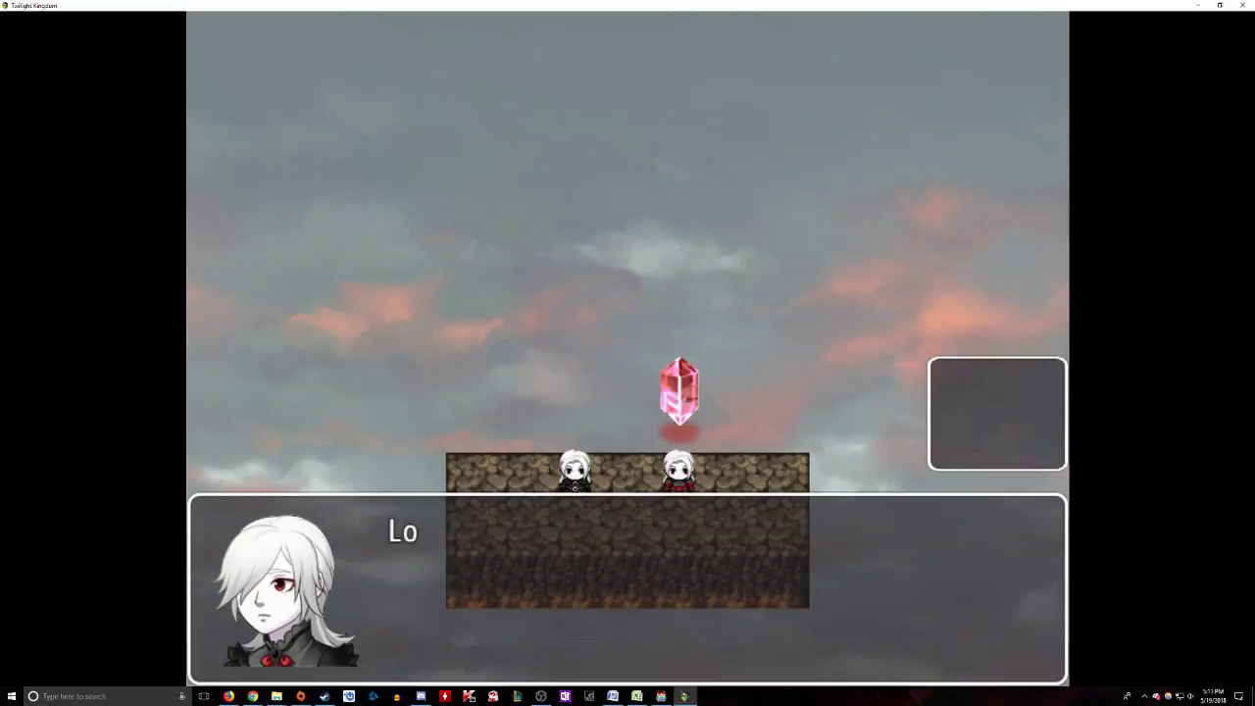
pyautogui.press('Return')
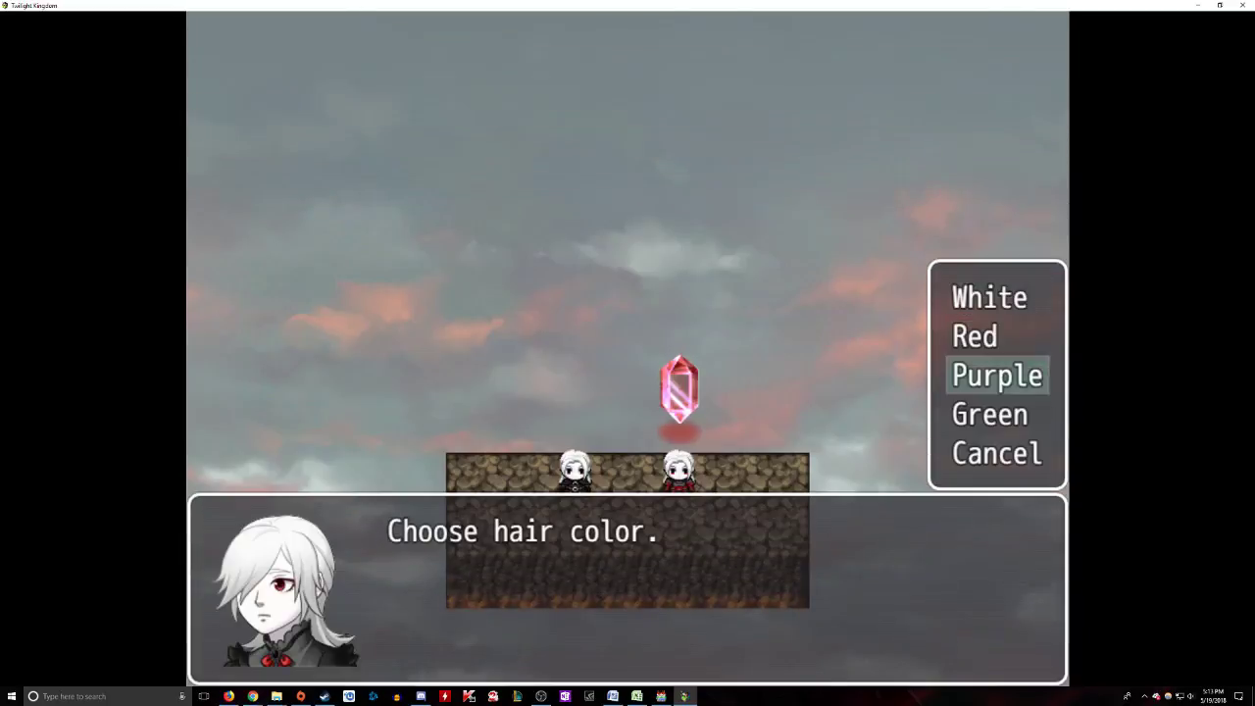
pyautogui.press('Return')
pyautogui.press('Return')
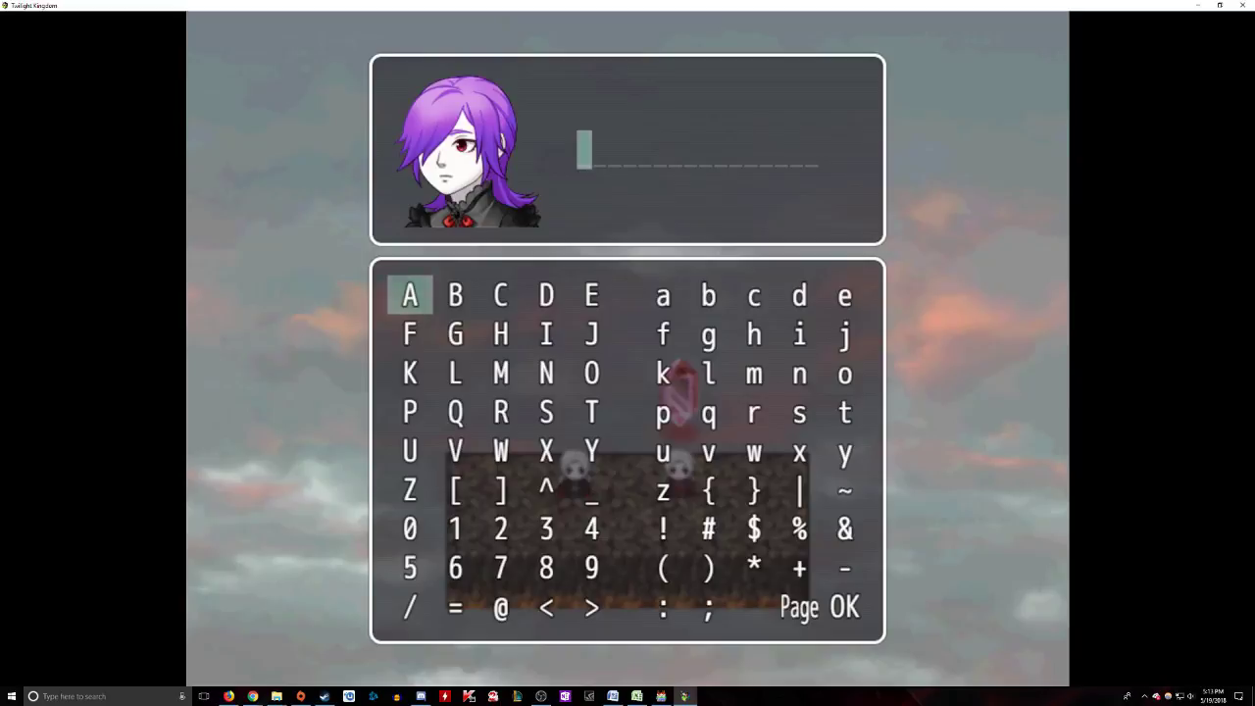
# Step: Enter Anna as the purple-haired female character's name and confirm it
pyautogui.press('Return')
pyautogui.press('Right')
pyautogui.press('Right')
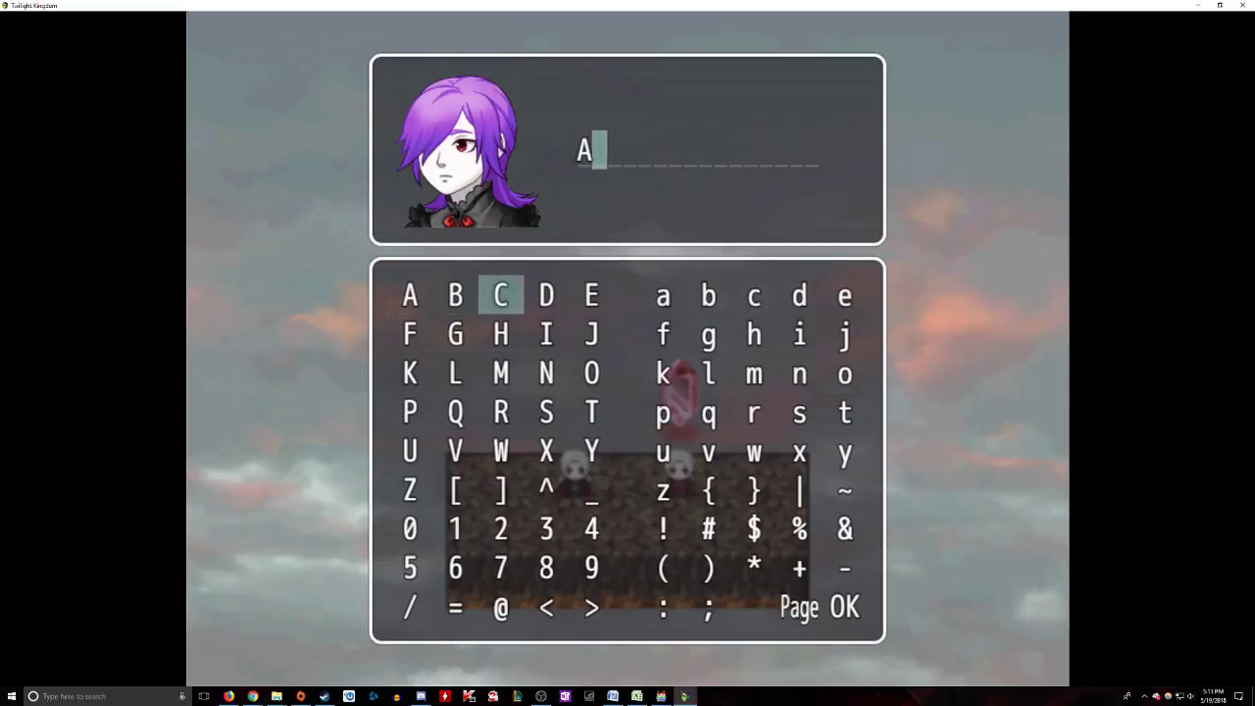
pyautogui.press('Right')
pyautogui.press('Right')
pyautogui.press('Right')
pyautogui.press('Right')
pyautogui.press('Right')
pyautogui.press('Right')
pyautogui.press('Down')
pyautogui.press('Down')
pyautogui.press('Return')
pyautogui.press('Return')
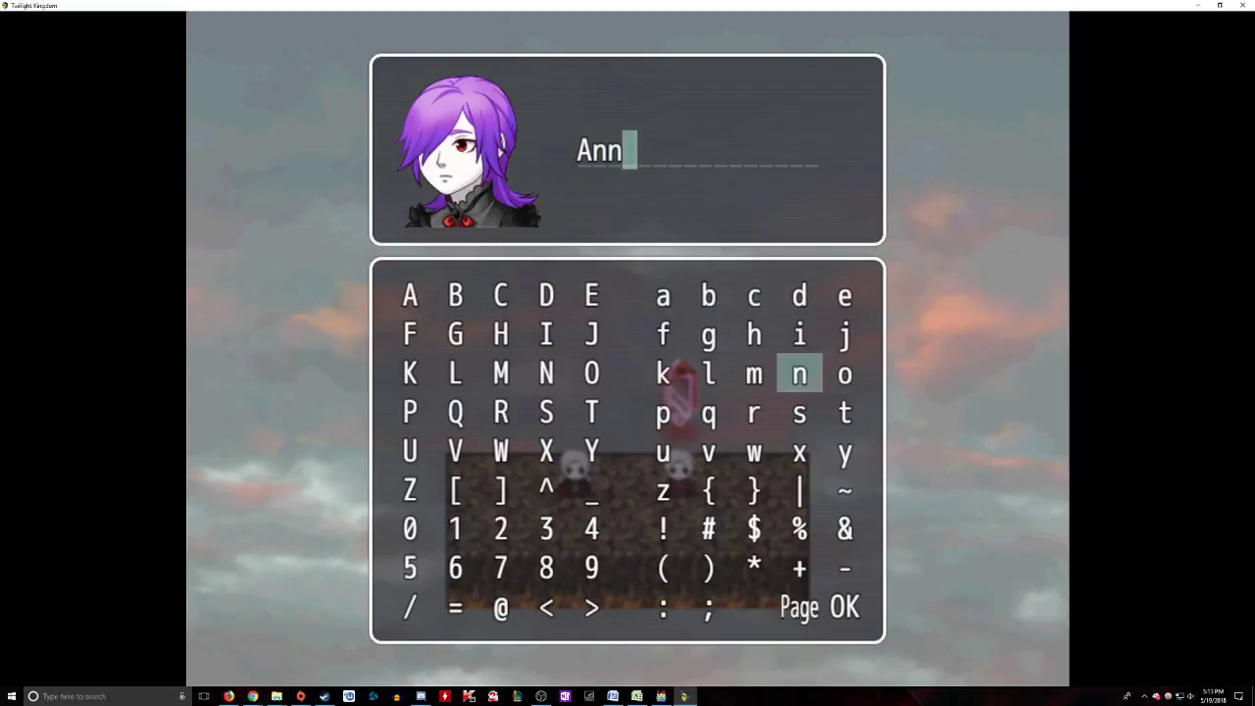
pyautogui.press('Up')
pyautogui.press('Up')
pyautogui.press('Left')
pyautogui.press('Left')
pyautogui.press('Left')
pyautogui.press('Return')
pyautogui.press('Down')
pyautogui.press('Down')
pyautogui.press('Down')
pyautogui.press('Down')
pyautogui.press('Down')
pyautogui.press('Down')
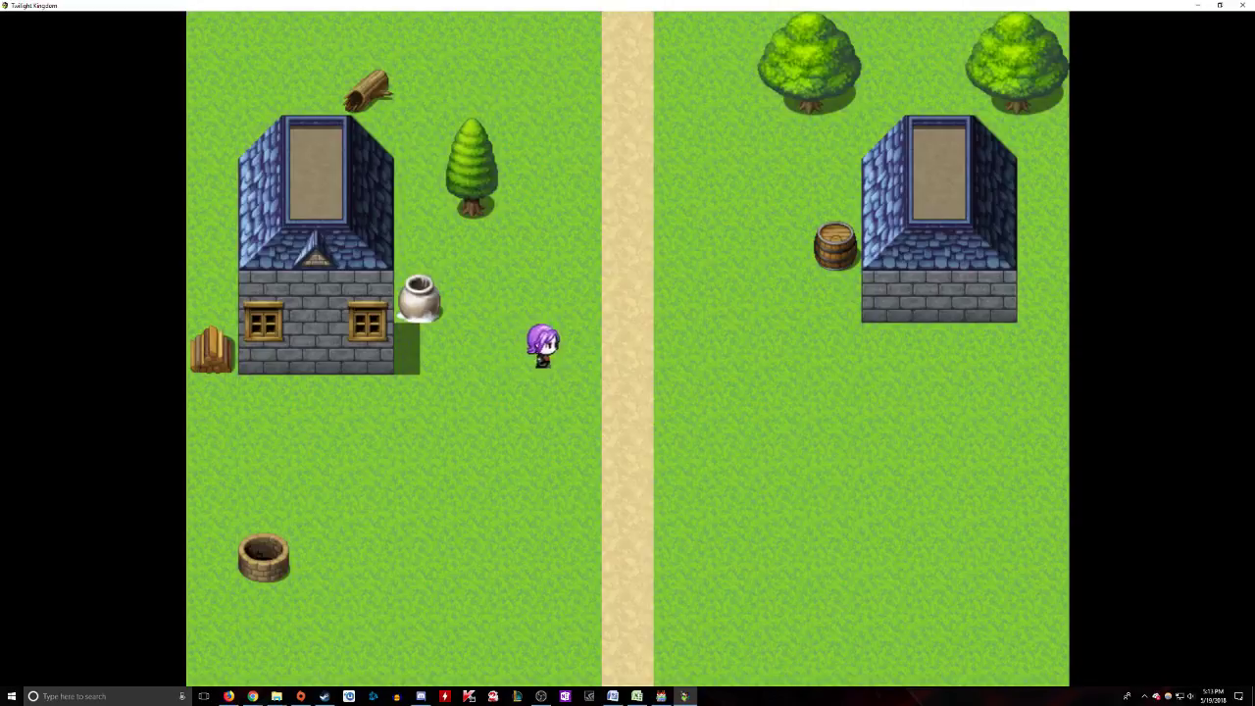
# Step: Walk the purple-haired heroine onto the dirt path and close the playtest
pyautogui.press('Right')
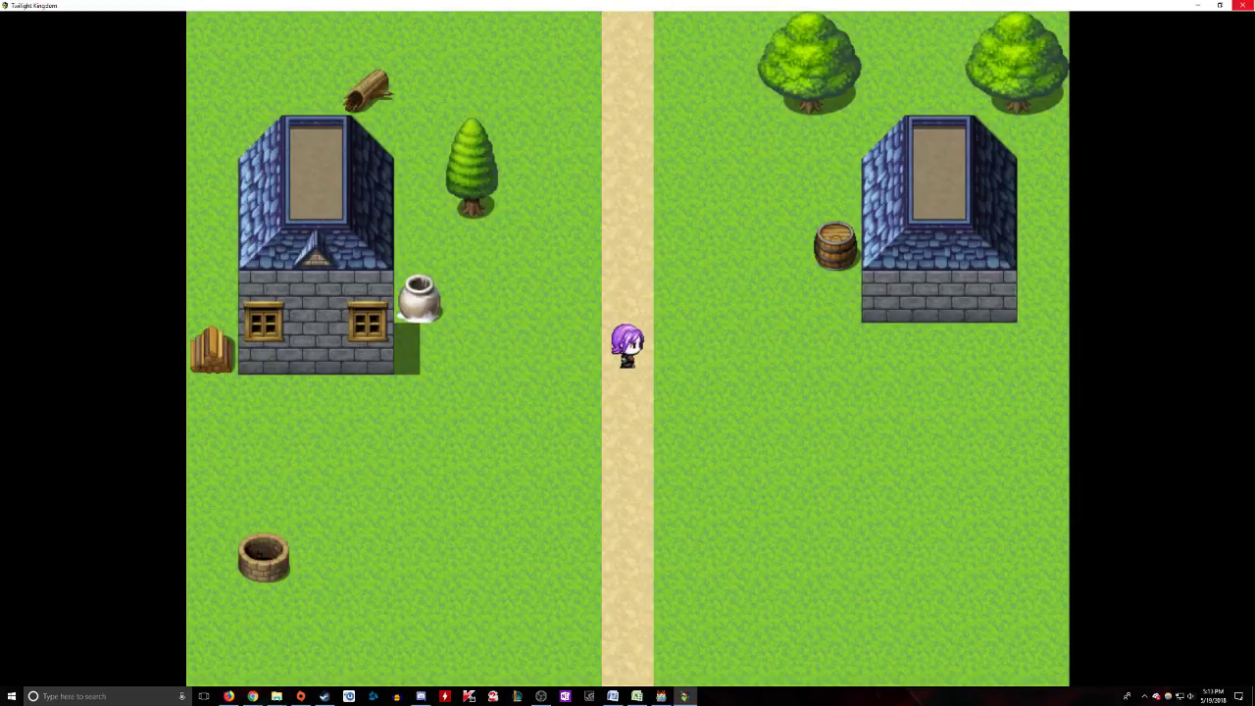
pyautogui.click(1243, 5)
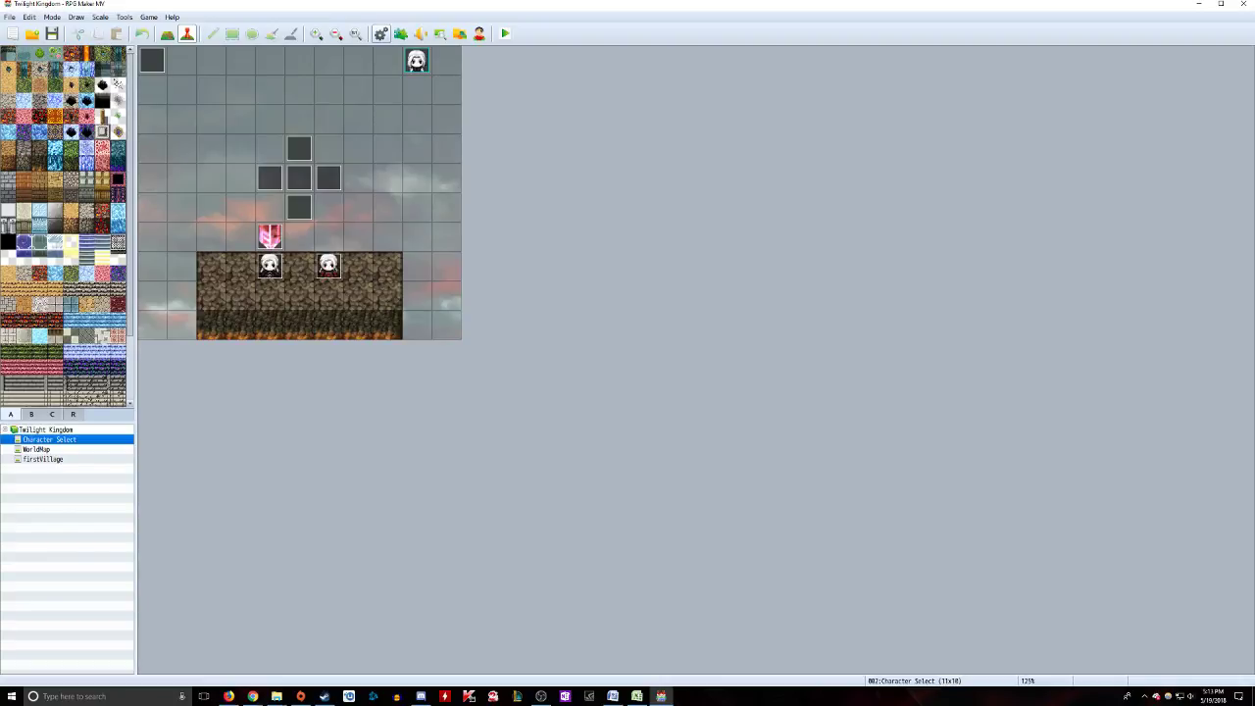
# Step: Look at the Actors in the database, close it without changes and open the Character Generator
pyautogui.click(381, 33)
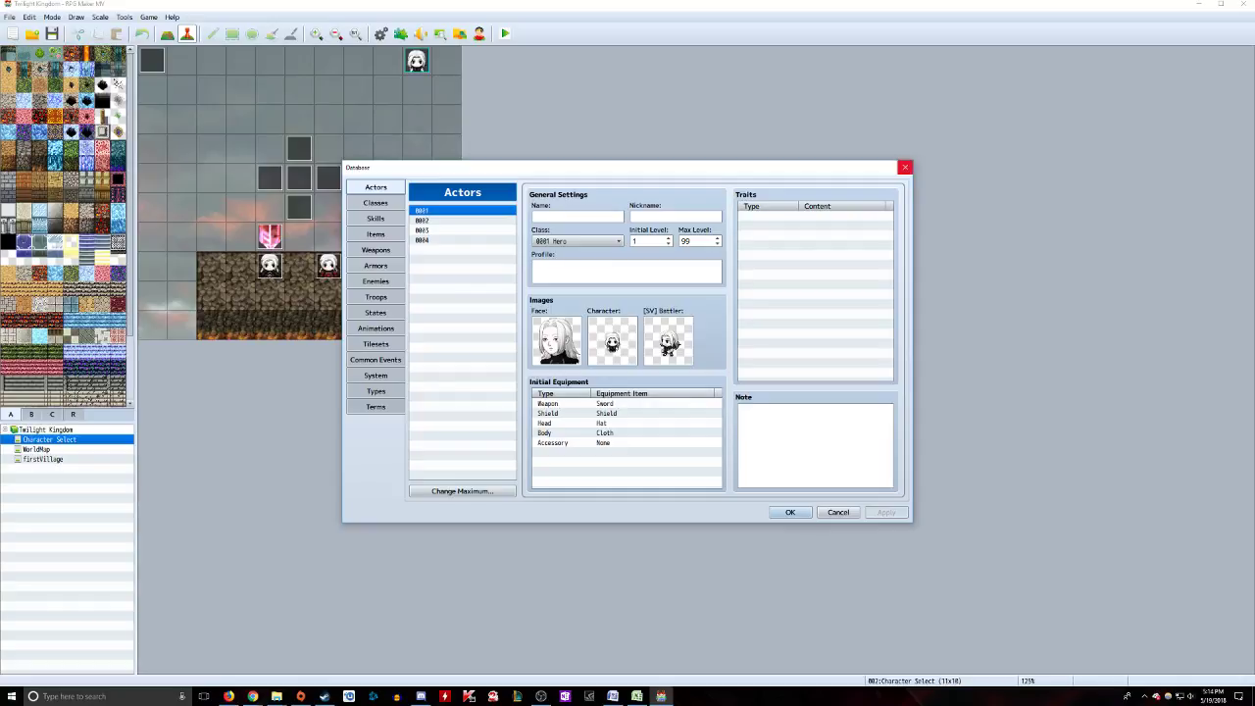
pyautogui.click(905, 166)
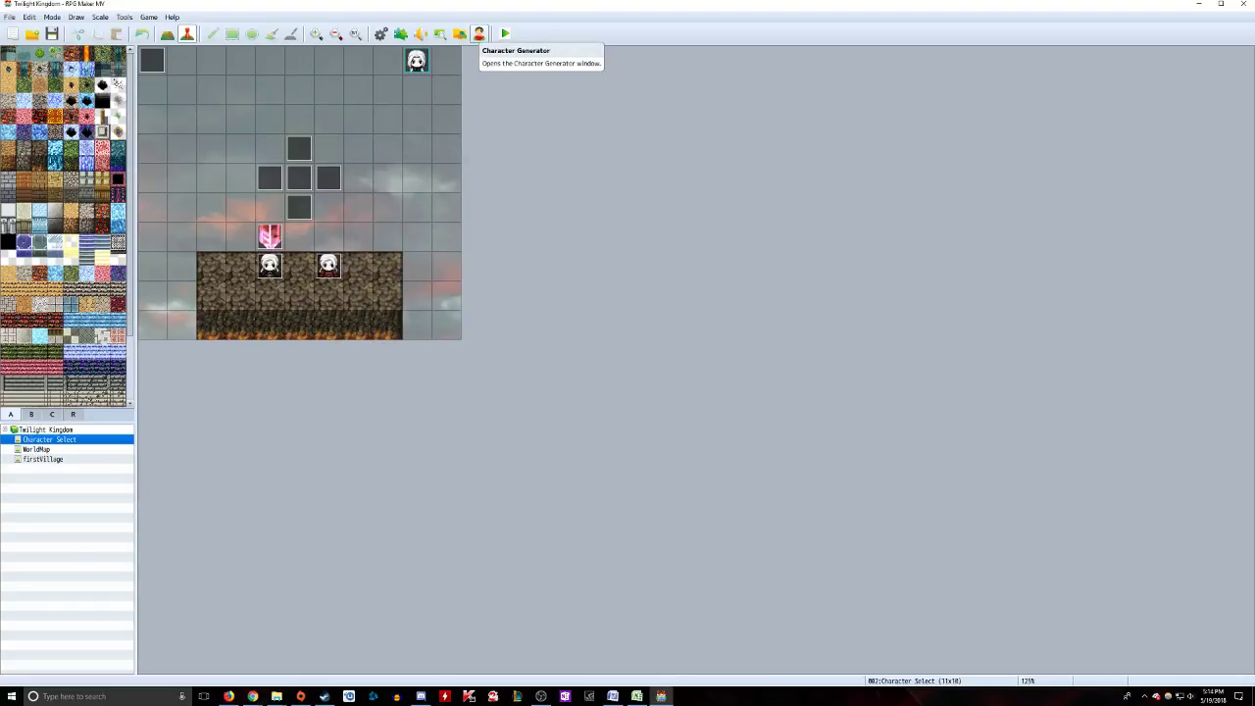
pyautogui.click(479, 33)
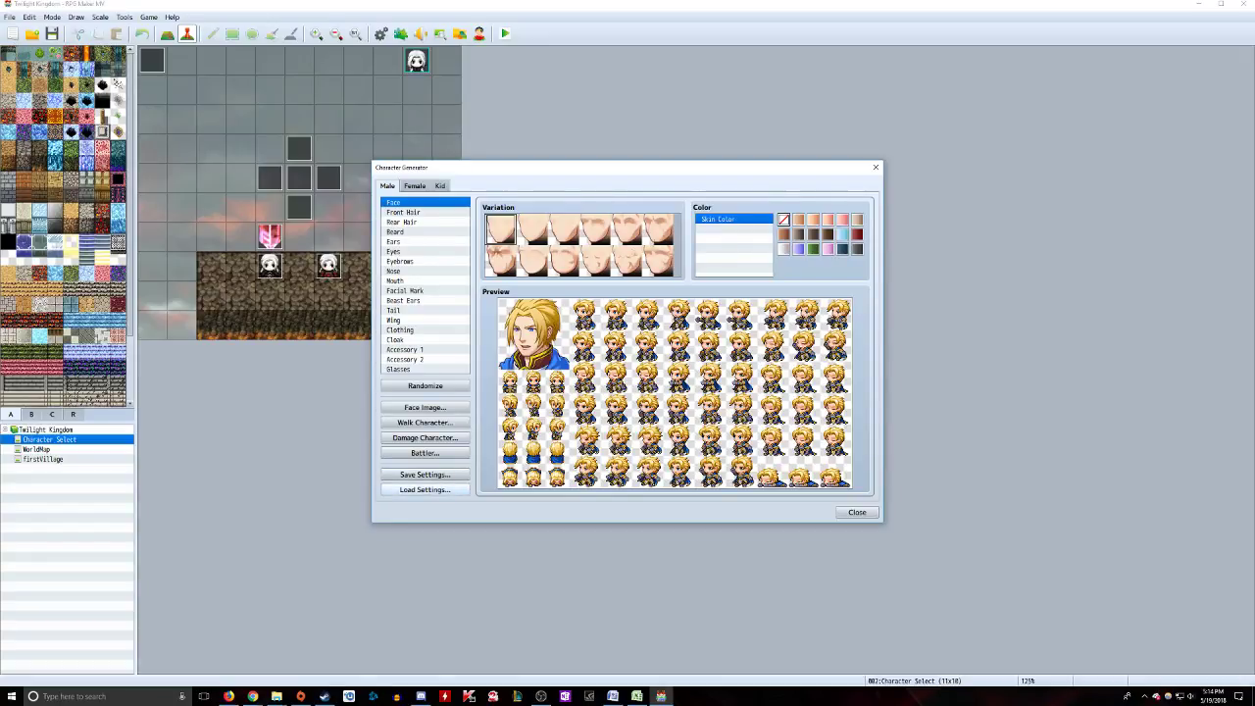
pyautogui.click(425, 489)
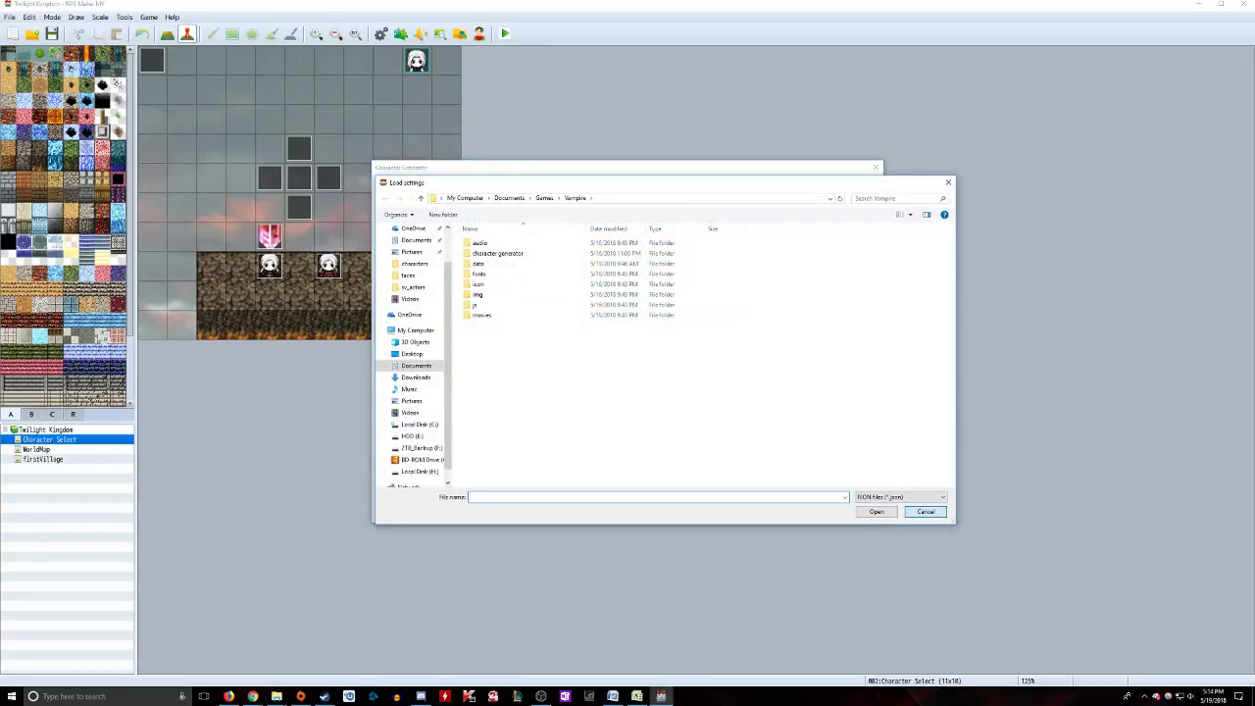
pyautogui.click(926, 511)
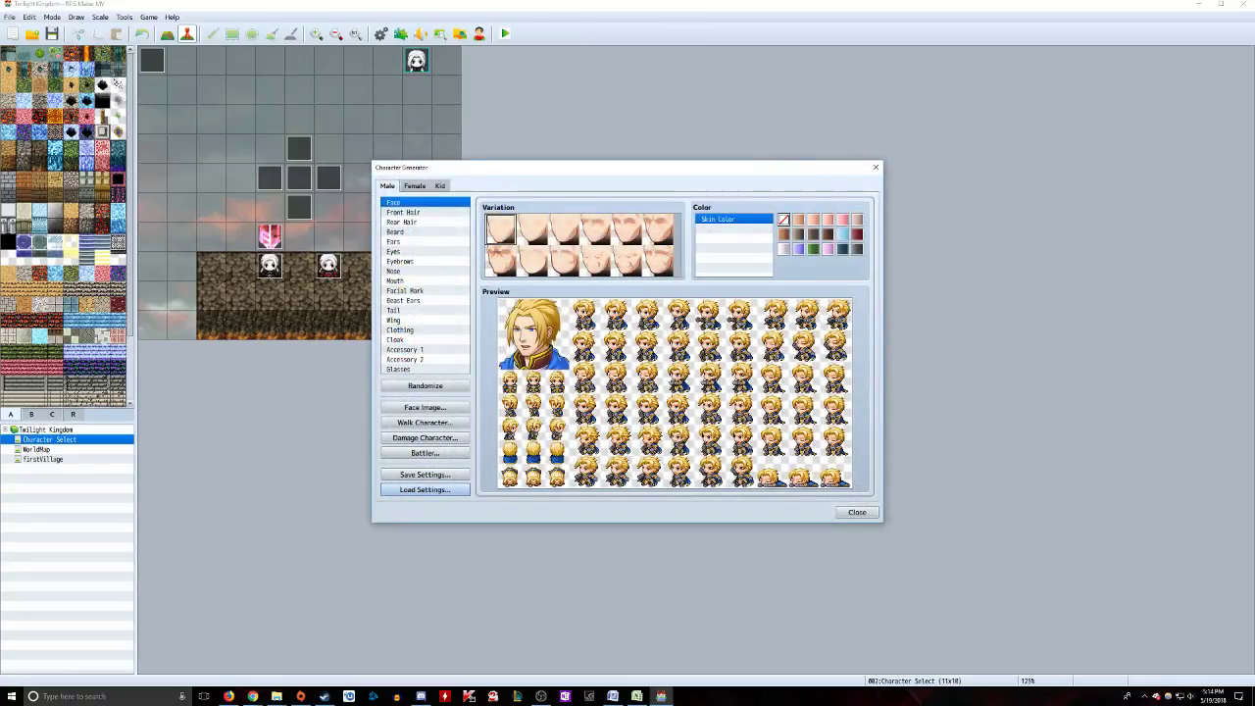
pyautogui.click(425, 490)
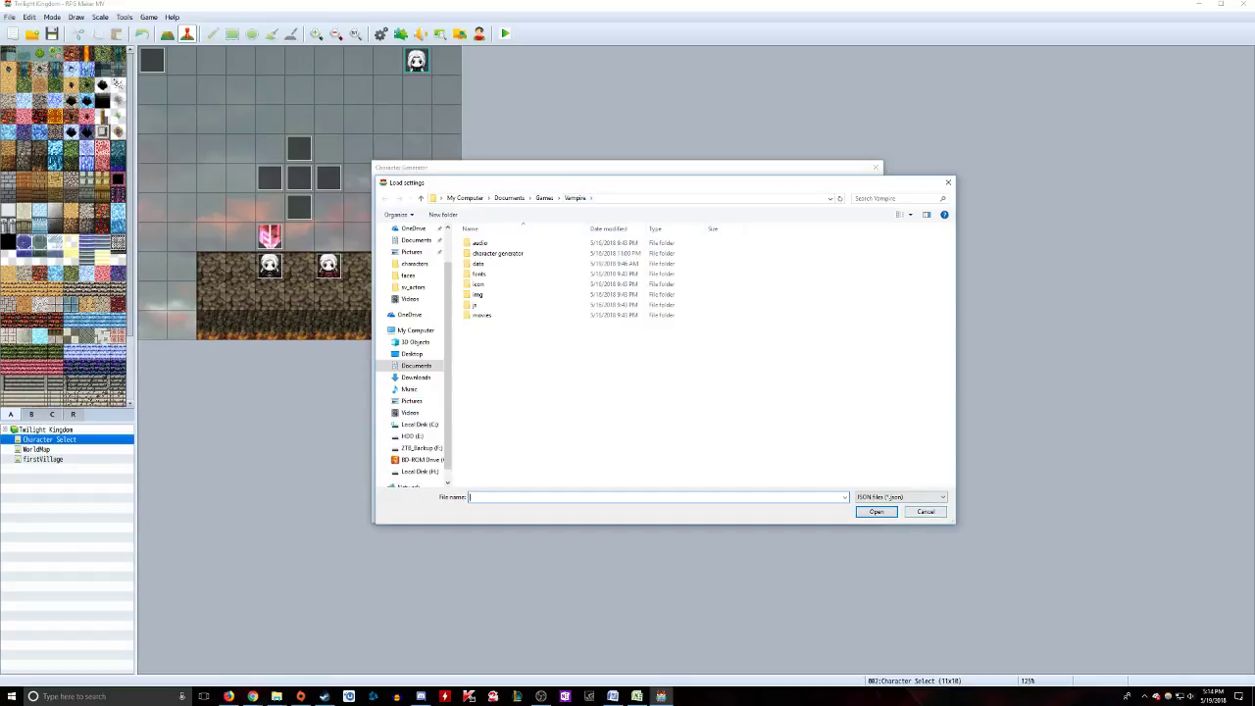
pyautogui.click(925, 511)
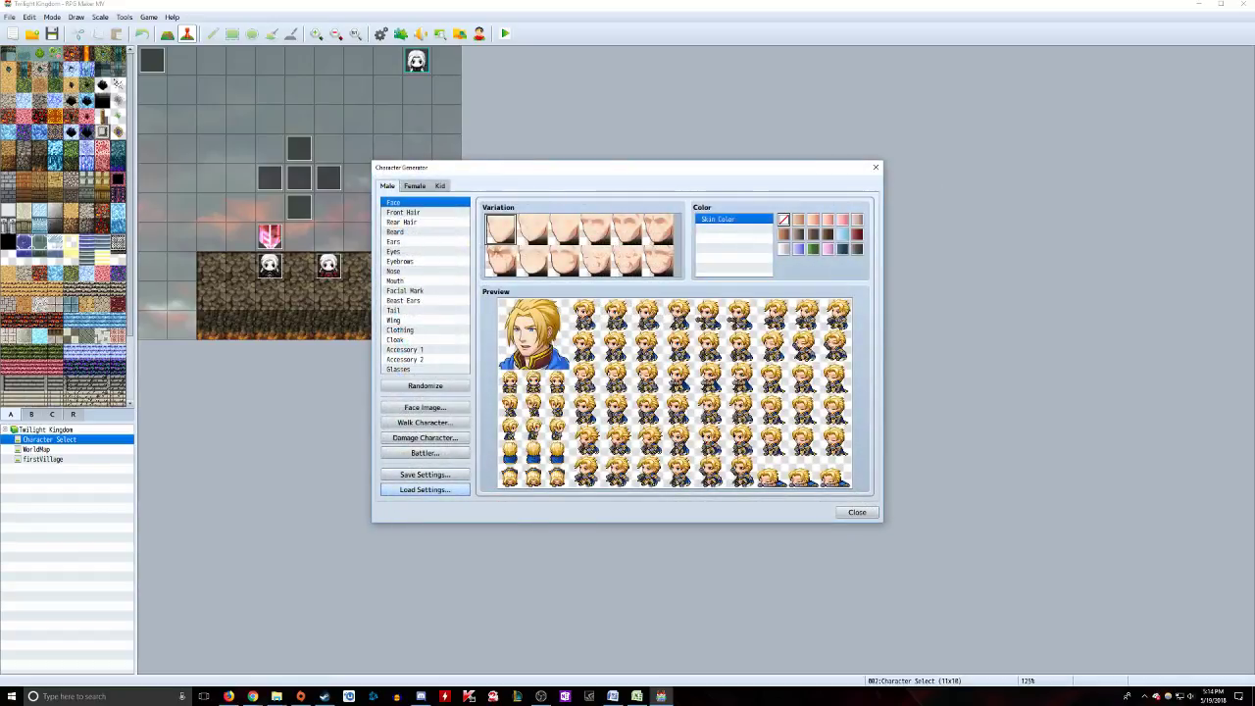
# Step: Load the vampireMale.json settings from the Vampire project's character generator folder into the Character Generator
pyautogui.press('Return')
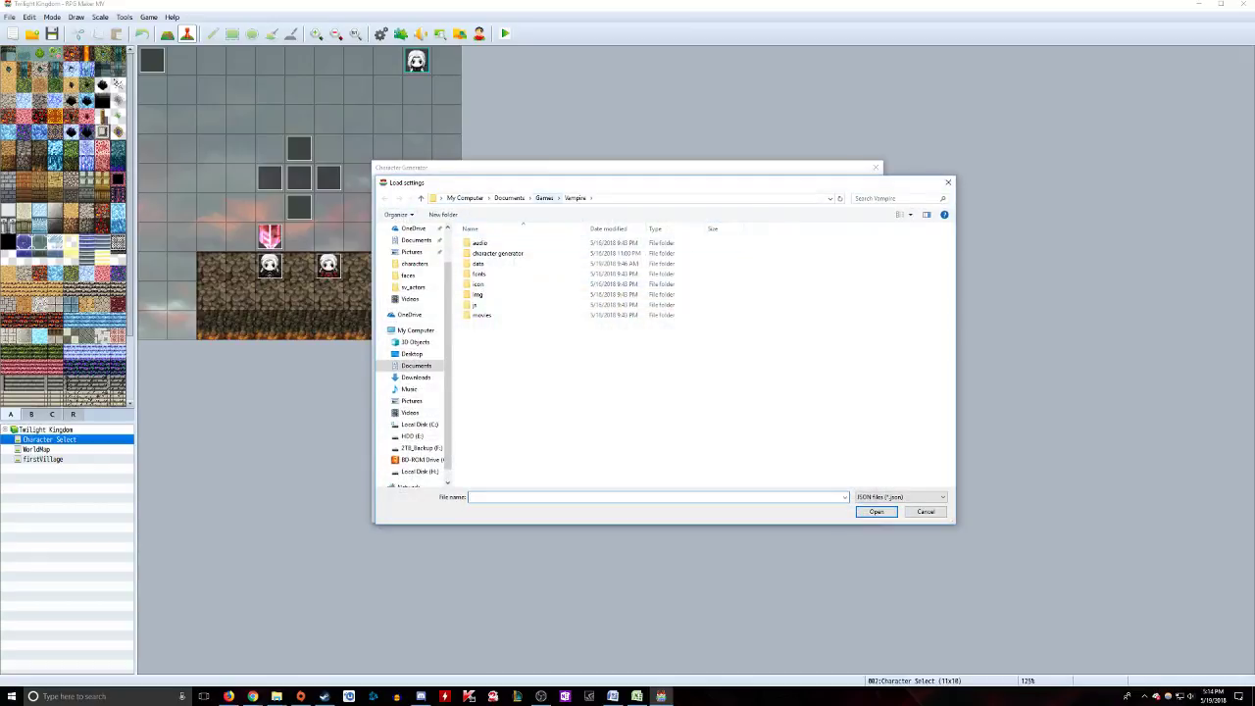
pyautogui.click(544, 198)
pyautogui.doubleClick(482, 253)
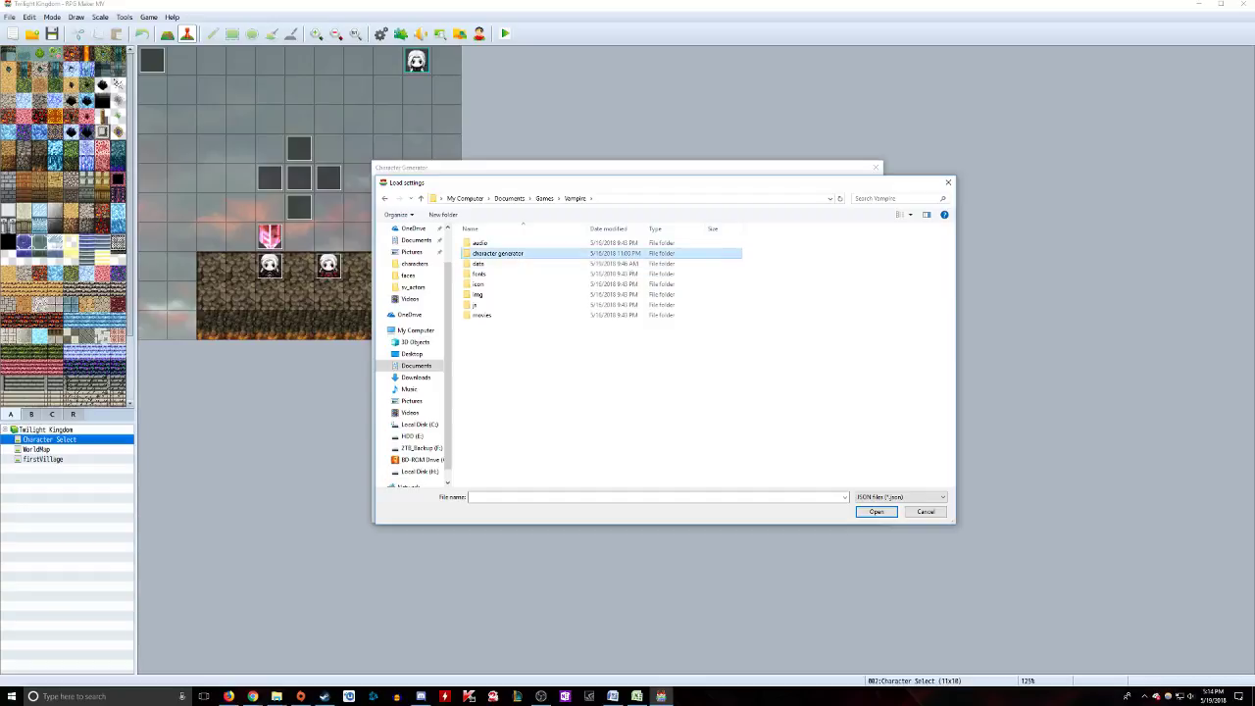
pyautogui.doubleClick(498, 253)
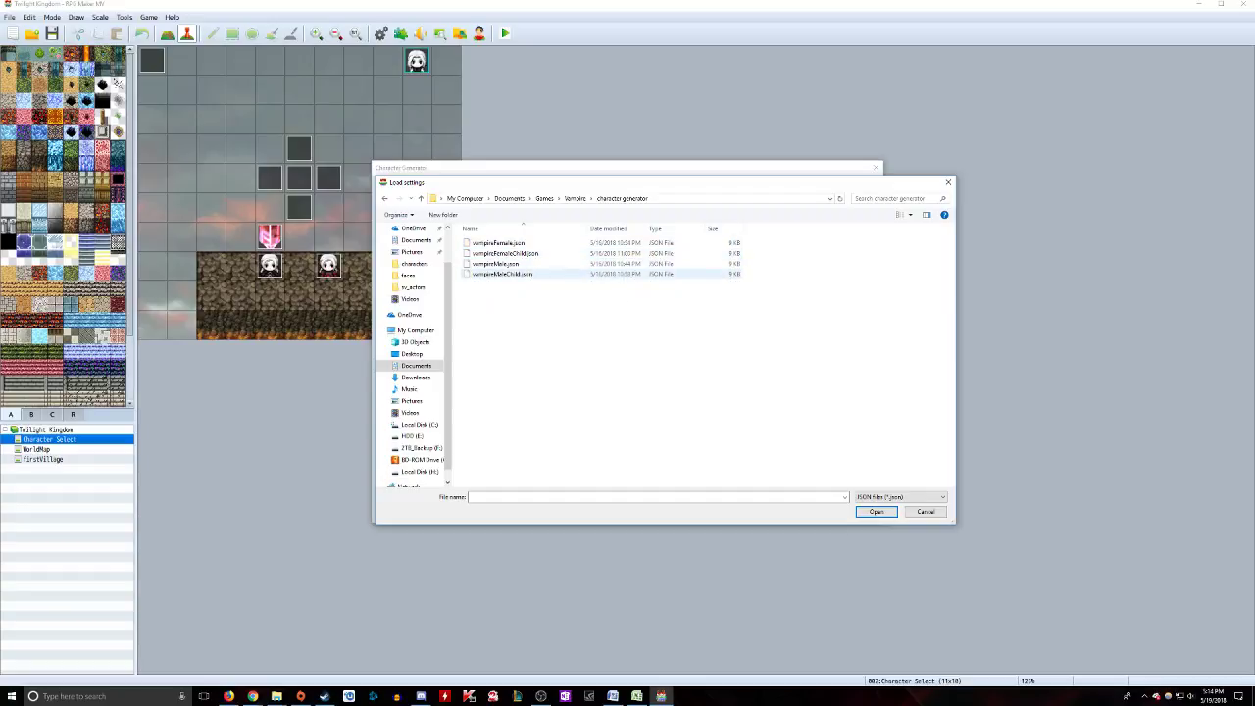
pyautogui.doubleClick(495, 264)
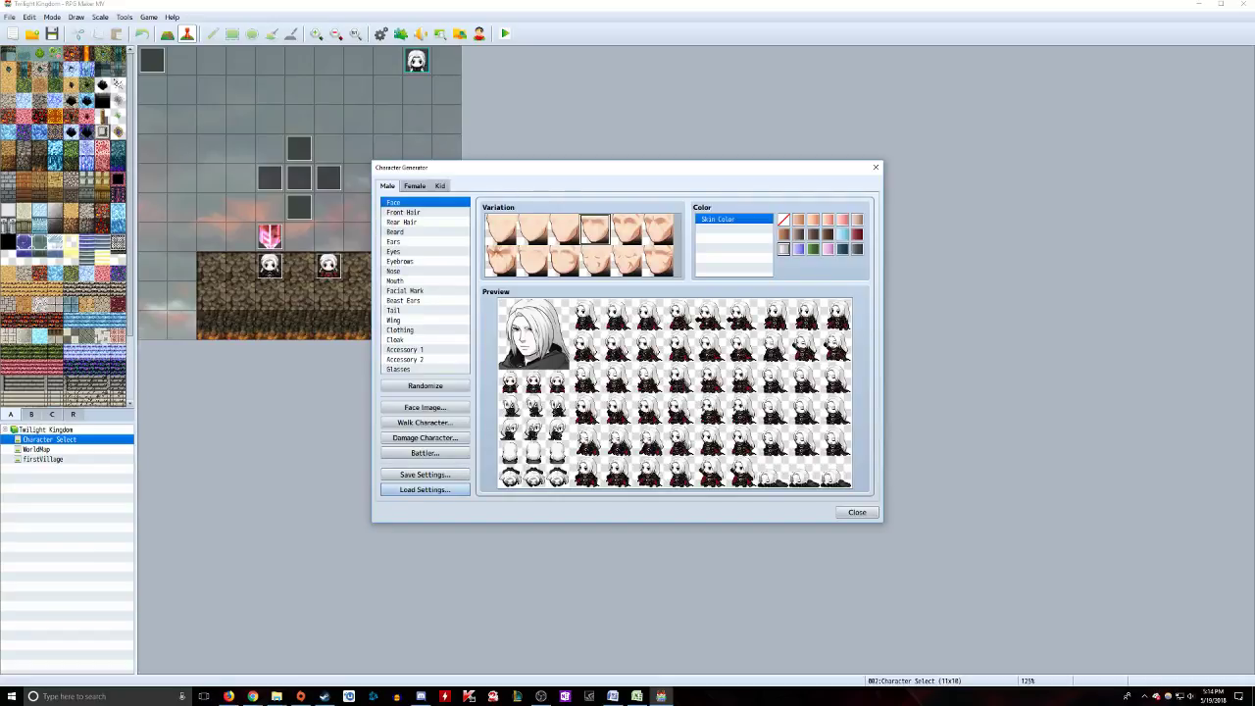
# Step: Preview the dark red skin color on the male vampire's face and restore the white skin
pyautogui.click(857, 235)
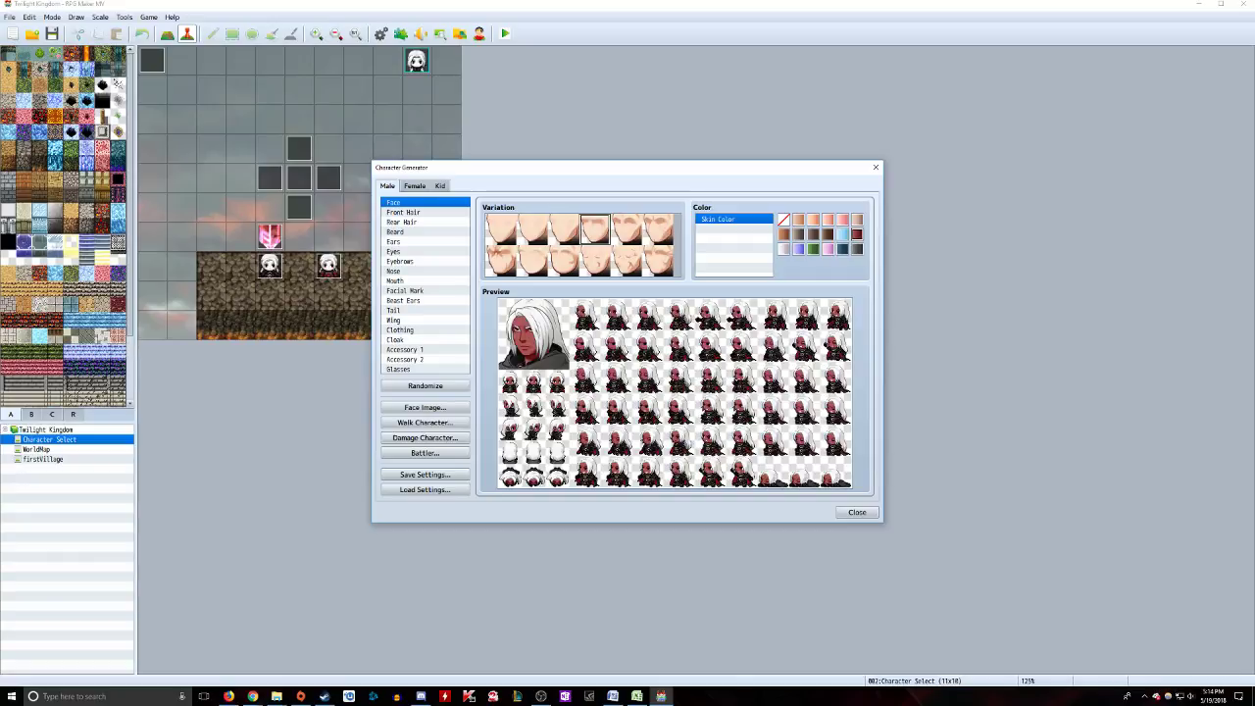
pyautogui.click(784, 248)
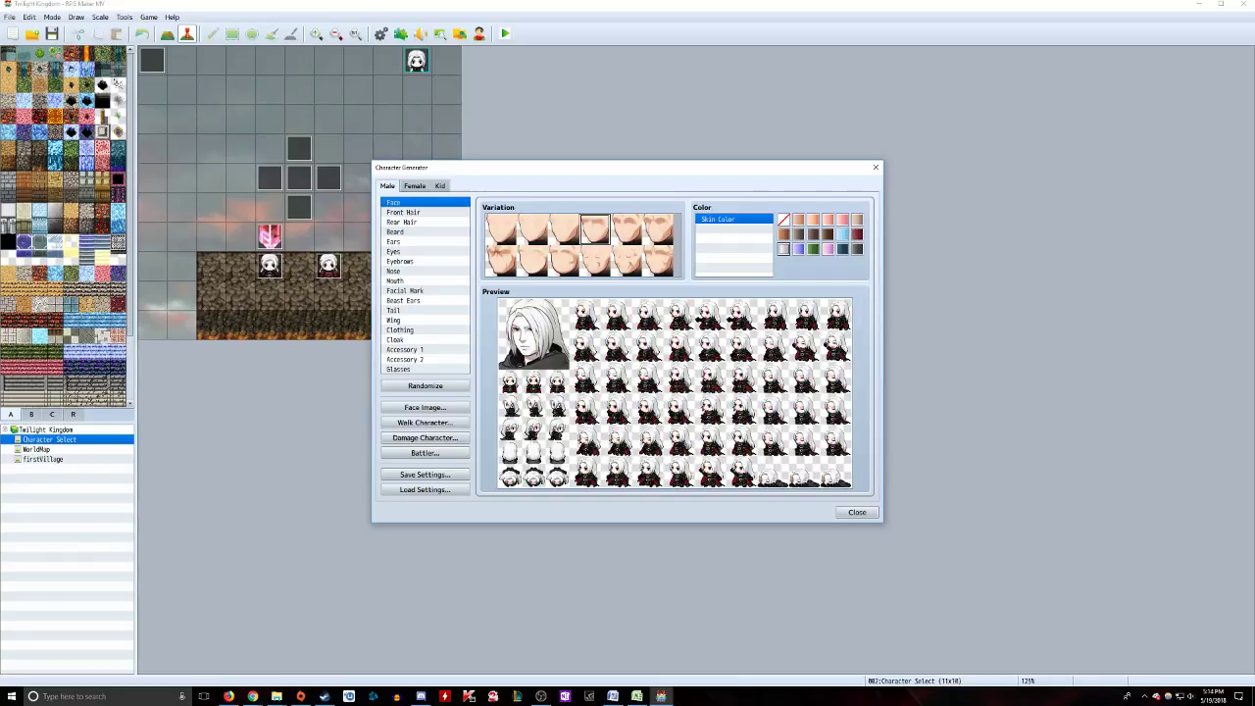
# Step: Preview crimson, purple and green hair colors on the male vampire's front hair and restore the white color
pyautogui.click(403, 212)
pyautogui.click(856, 220)
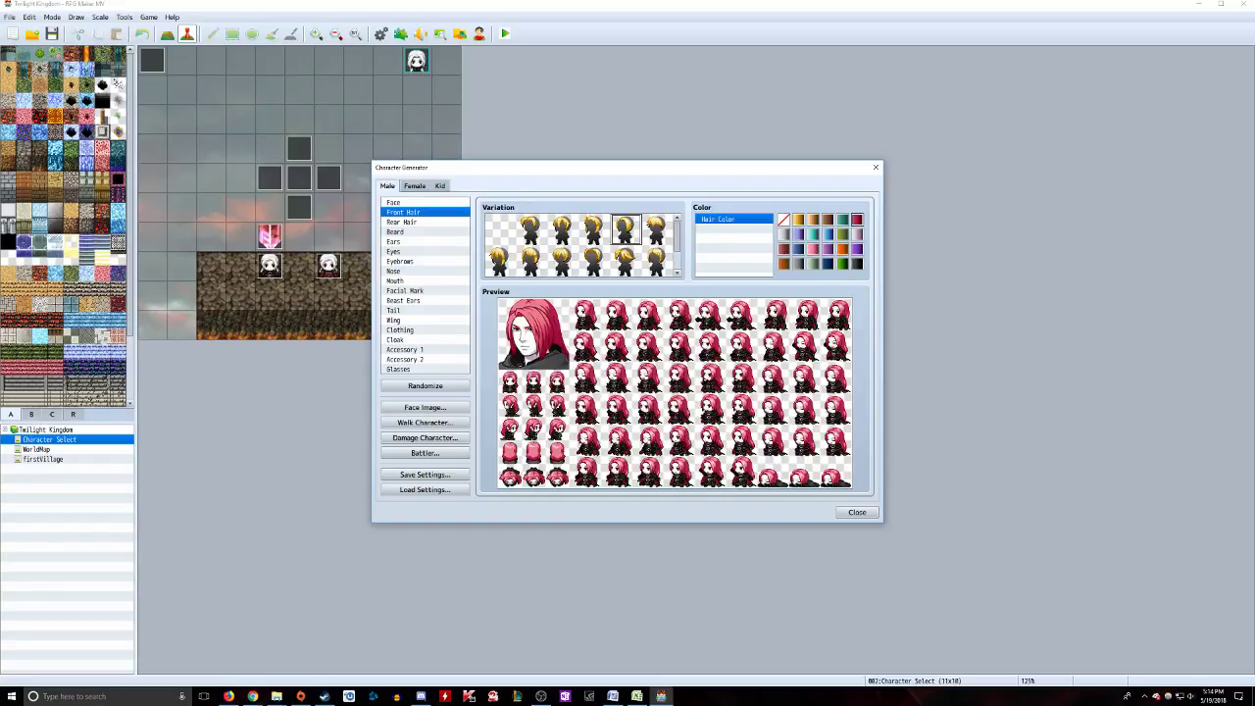
pyautogui.click(857, 249)
pyautogui.click(843, 263)
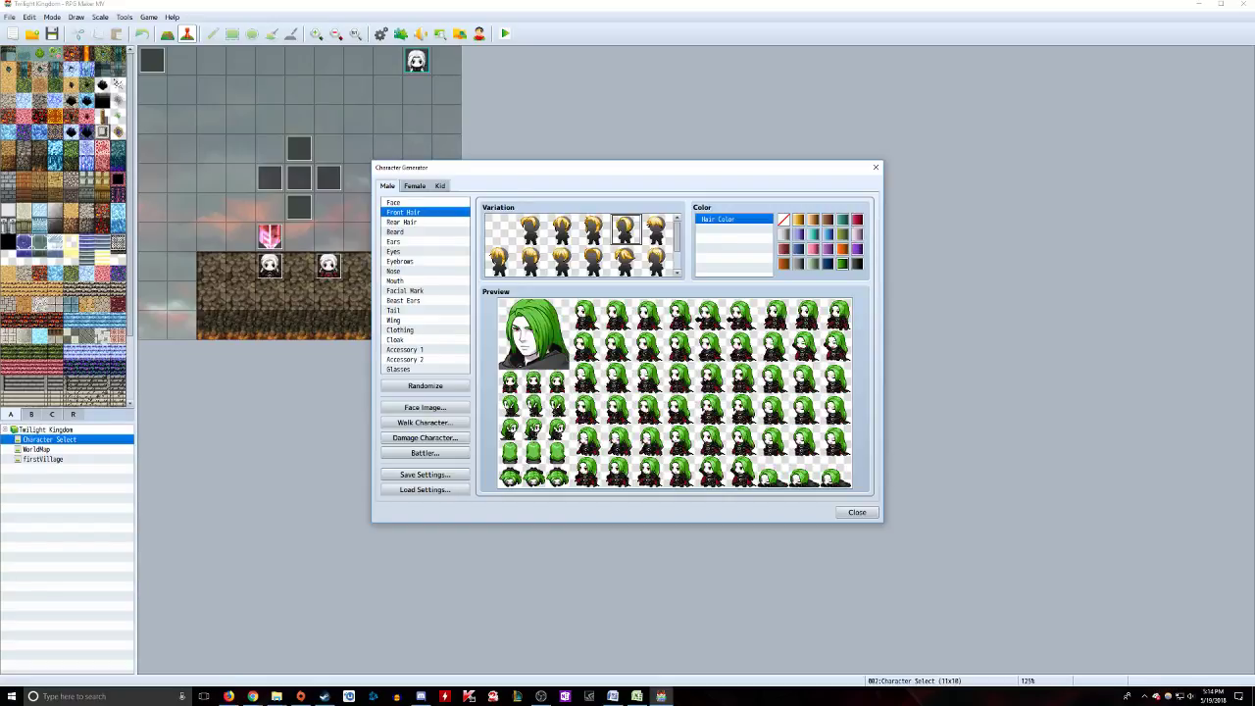
pyautogui.click(784, 235)
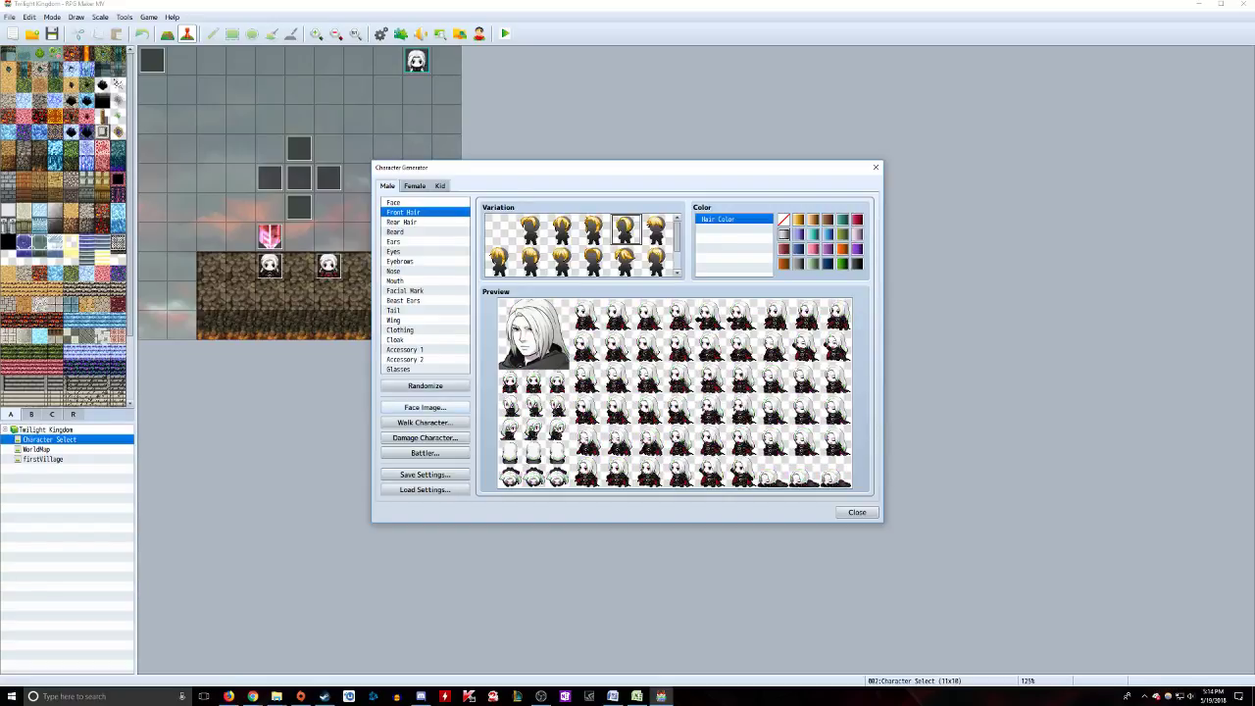
# Step: Browse the Vampire project's faces folder from the face image import and close it without importing
pyautogui.click(424, 407)
pyautogui.click(523, 266)
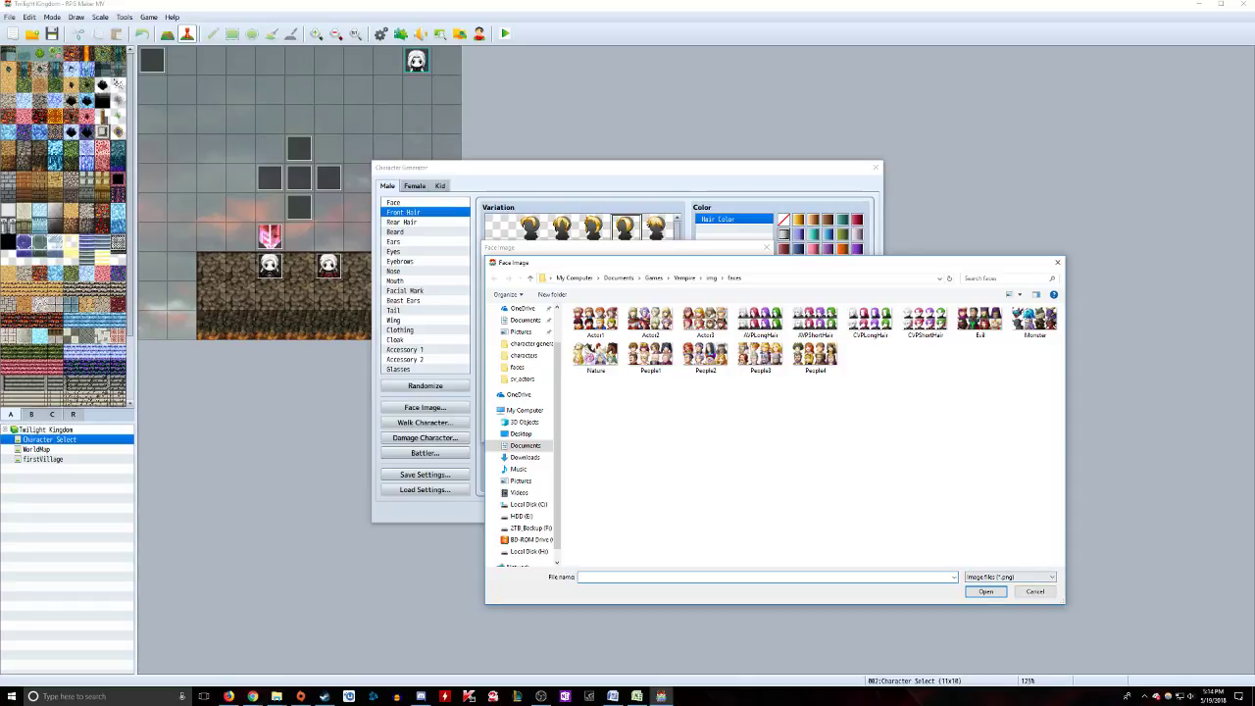
pyautogui.click(1035, 591)
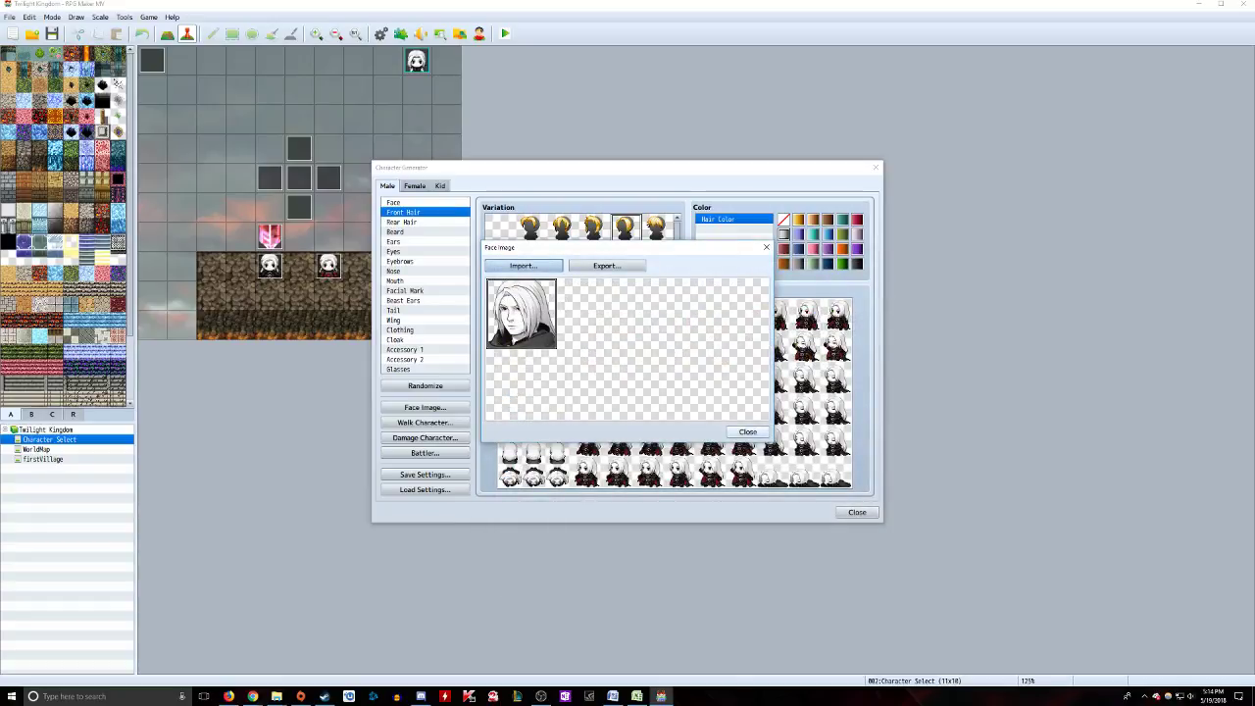
pyautogui.click(748, 432)
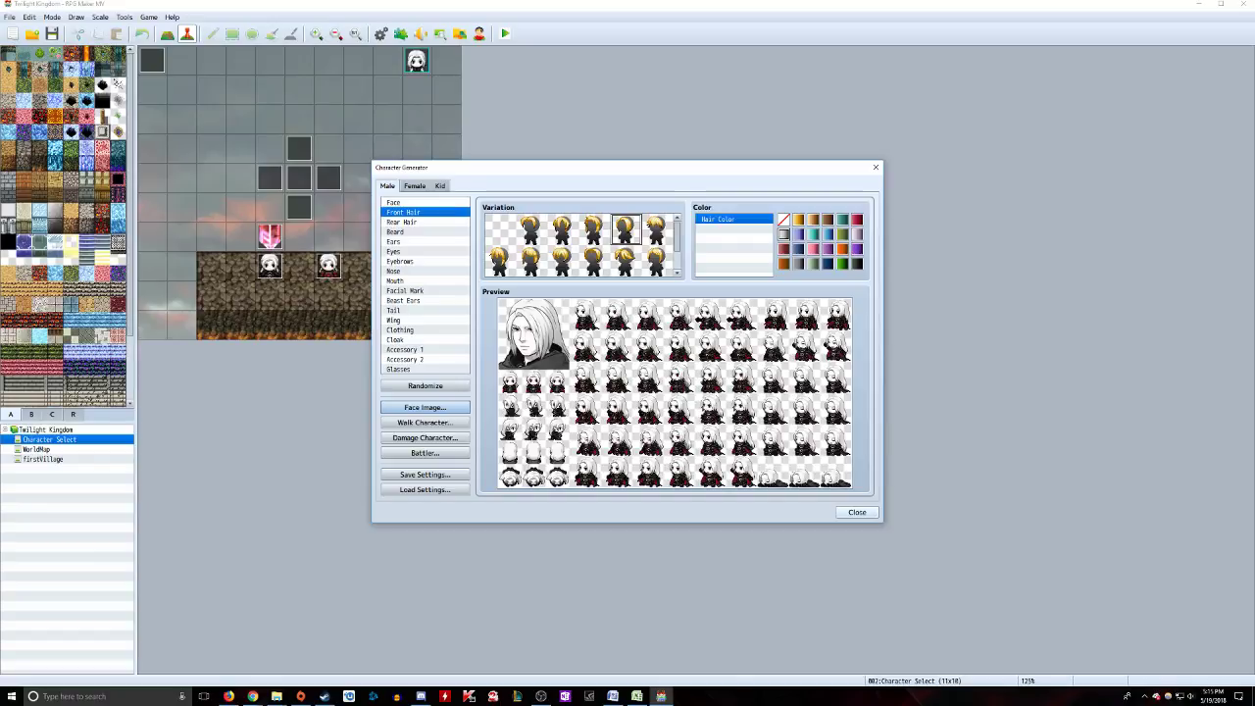
# Step: Browse the walk character sheets in the Vampire project's characters folder and close without choosing a file
pyautogui.click(425, 422)
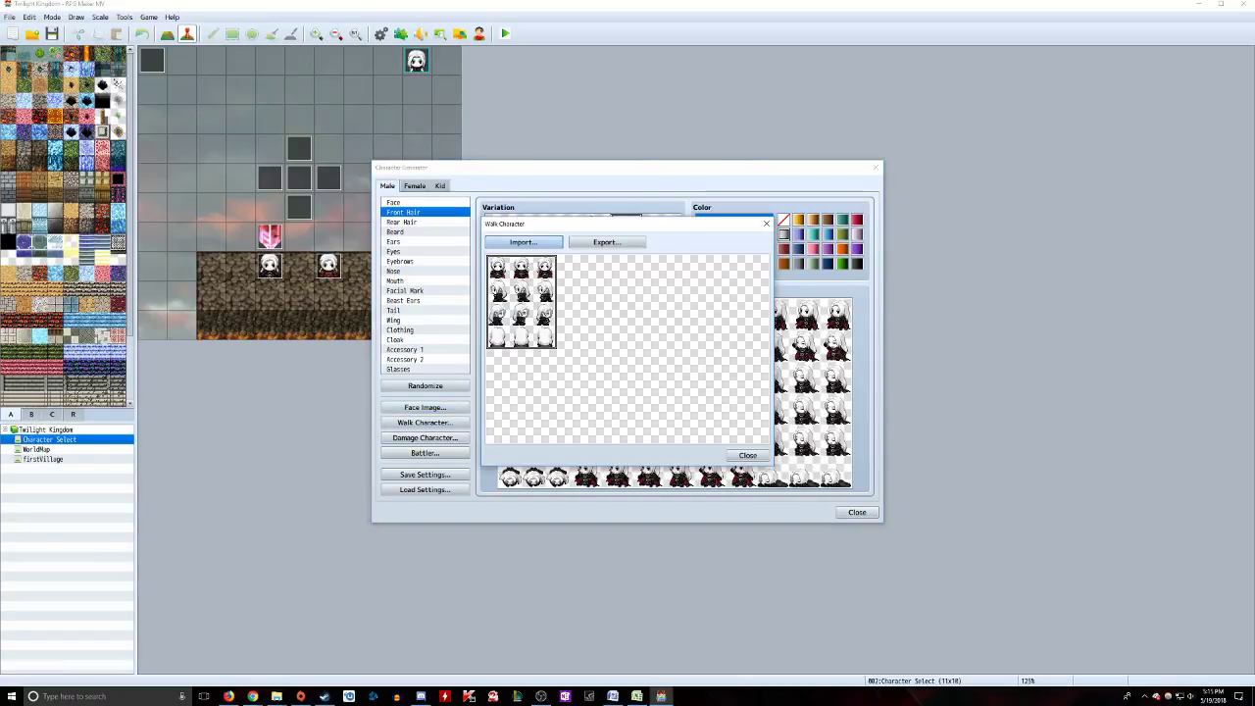
pyautogui.click(607, 242)
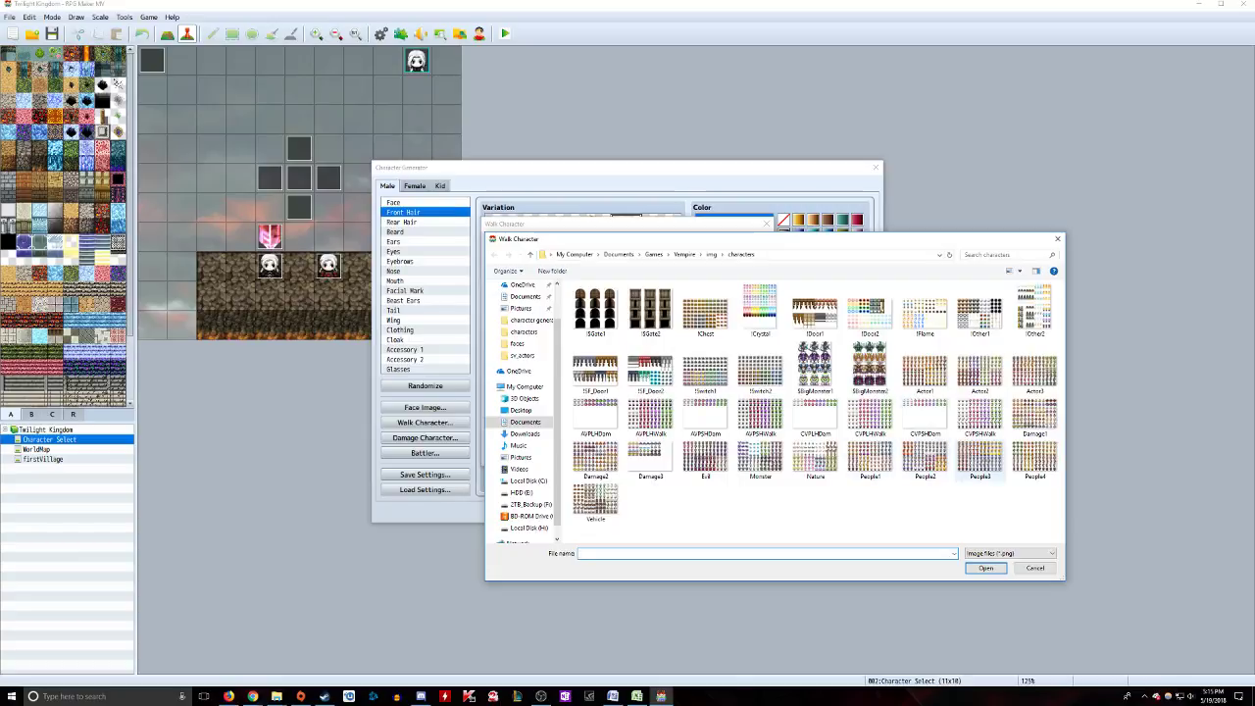
pyautogui.click(1035, 568)
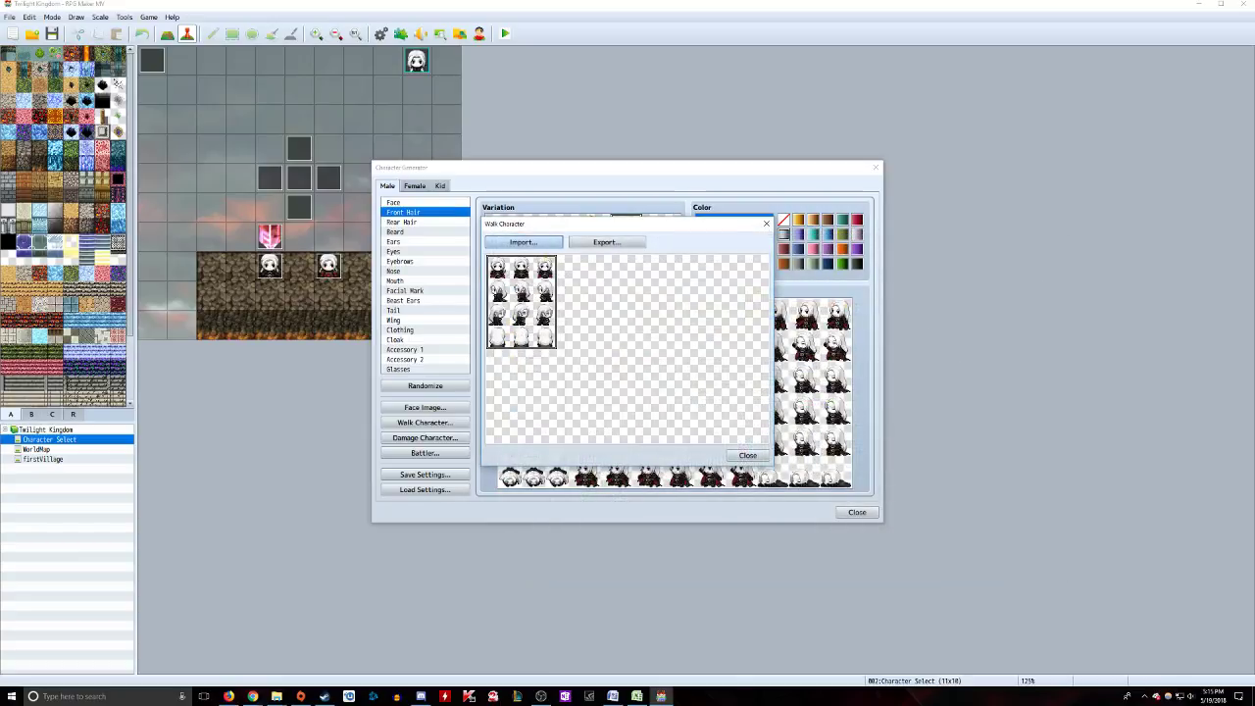
pyautogui.click(747, 455)
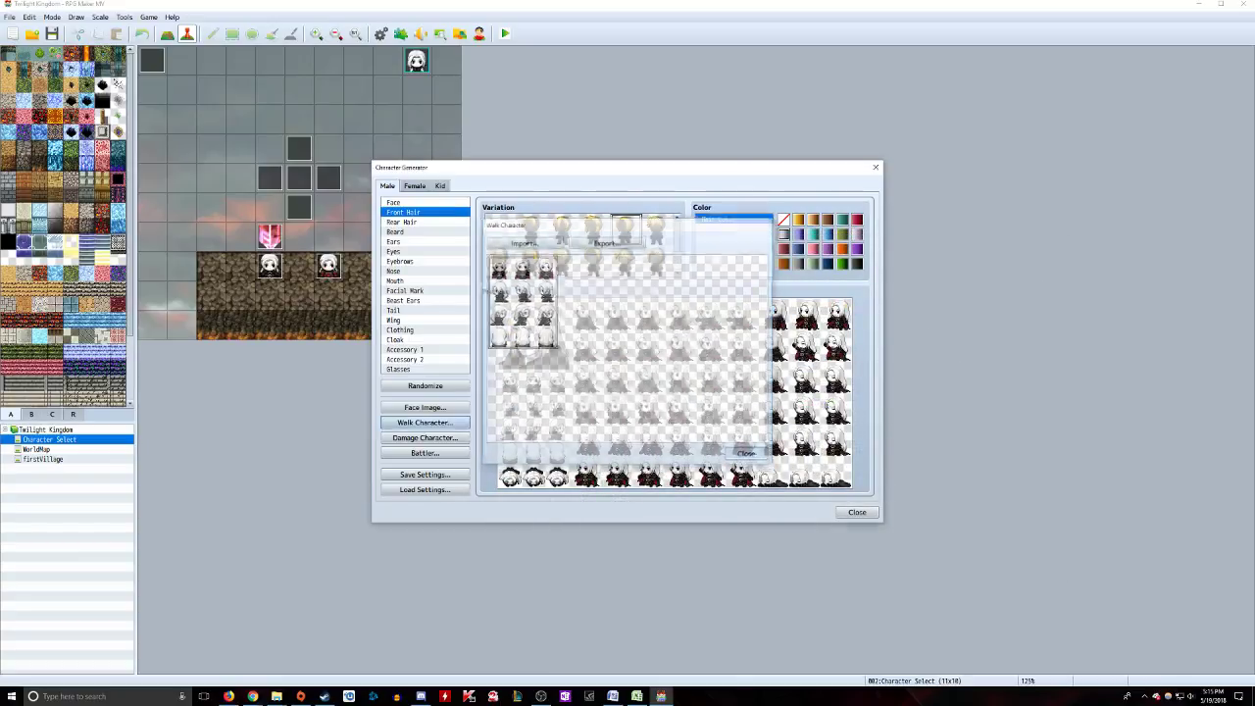
# Step: Review the color-variant battler files in the sv_actors folder from the battler export, cancel it and close the Character Generator
pyautogui.click(424, 453)
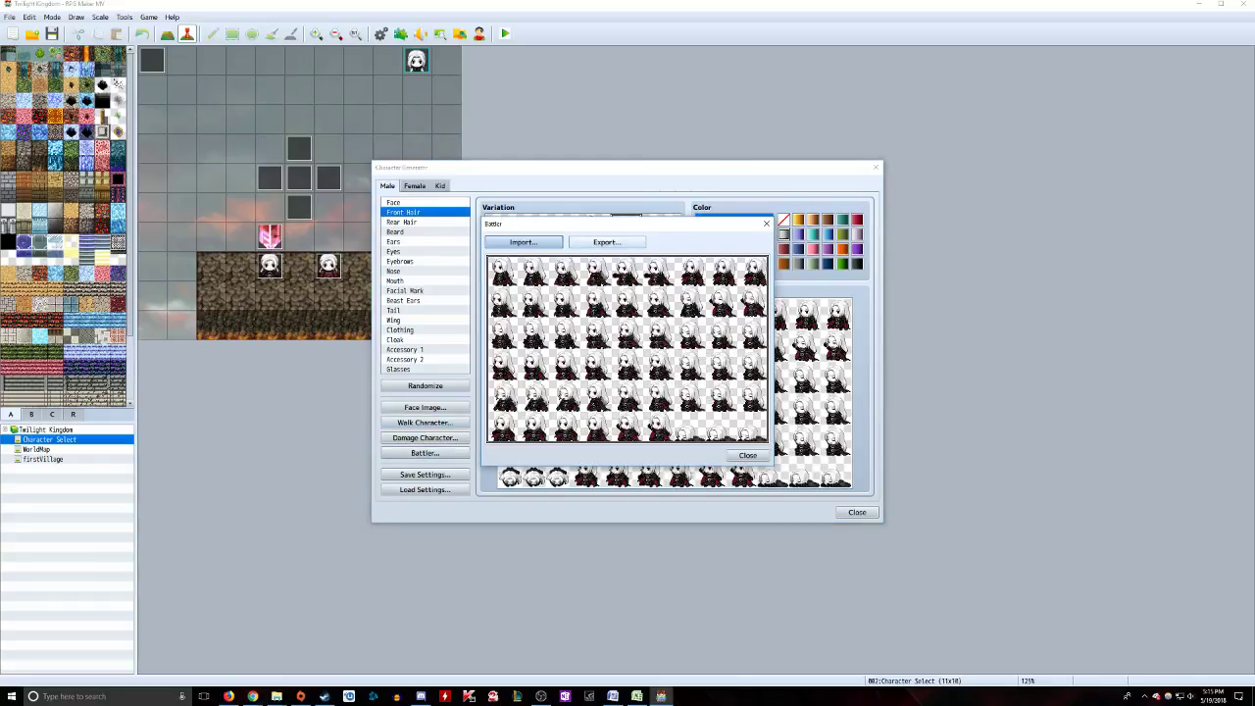
pyautogui.click(607, 241)
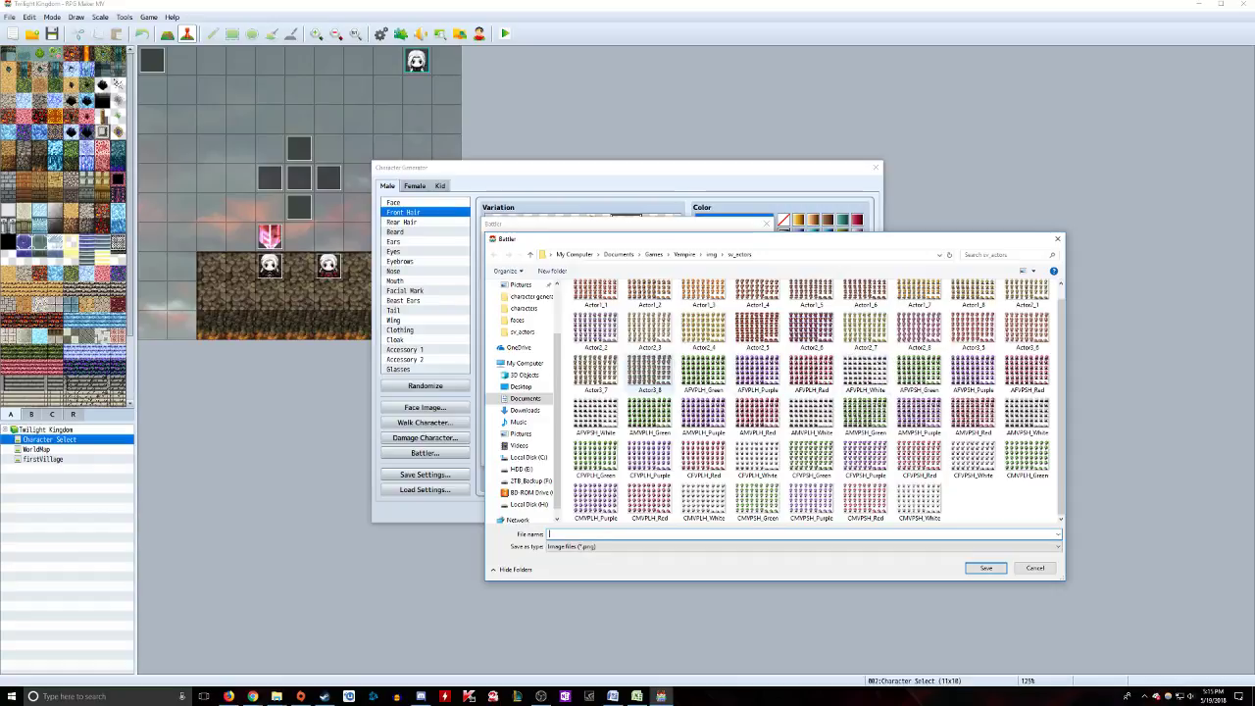
pyautogui.click(703, 375)
pyautogui.click(919, 500)
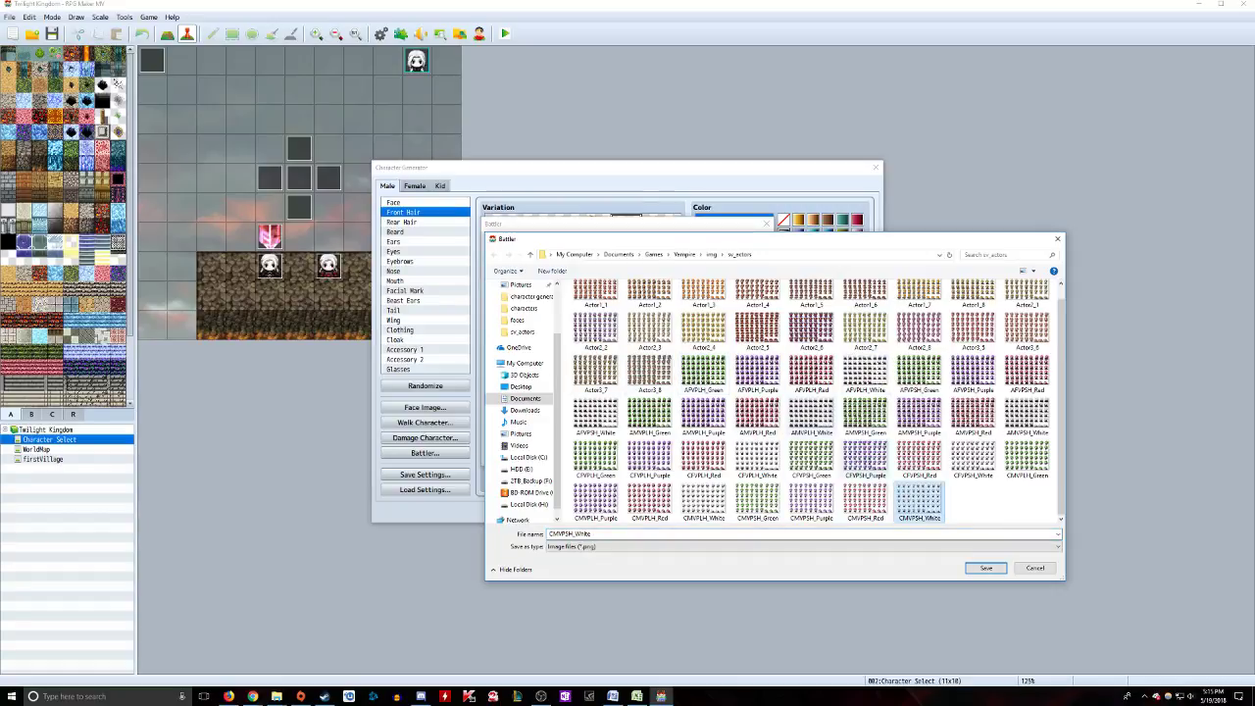
pyautogui.click(1034, 568)
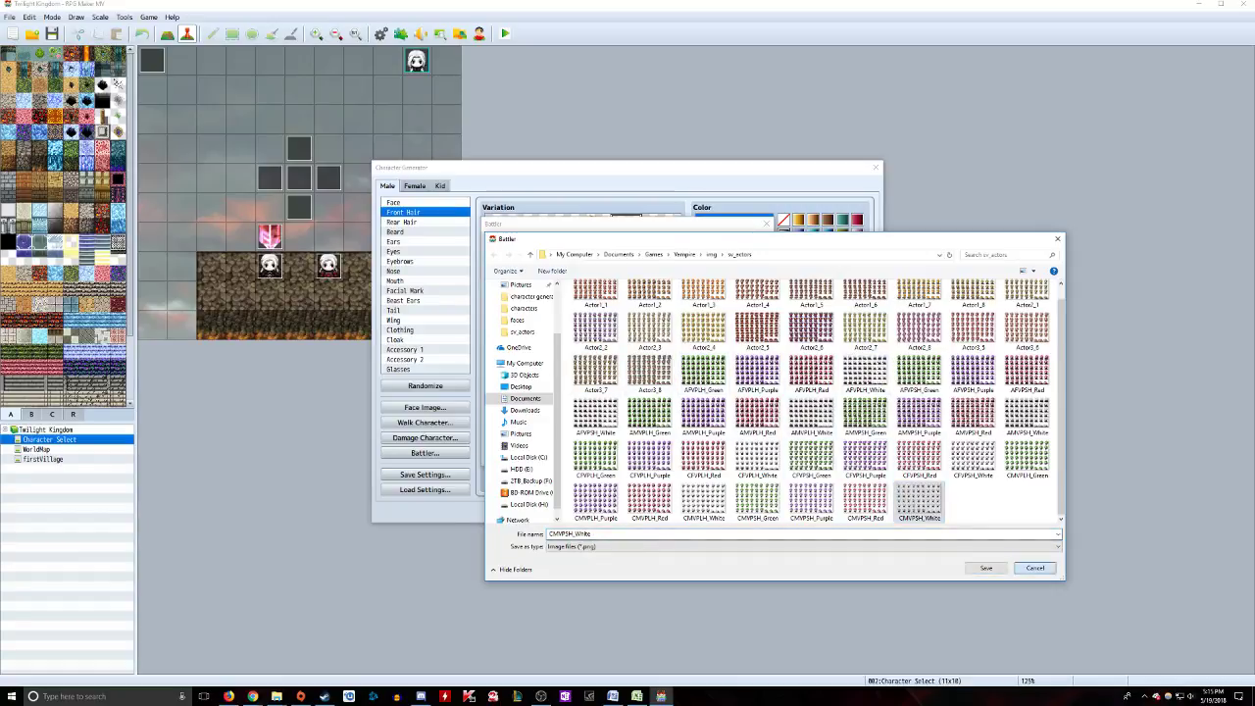
pyautogui.click(748, 456)
pyautogui.click(875, 167)
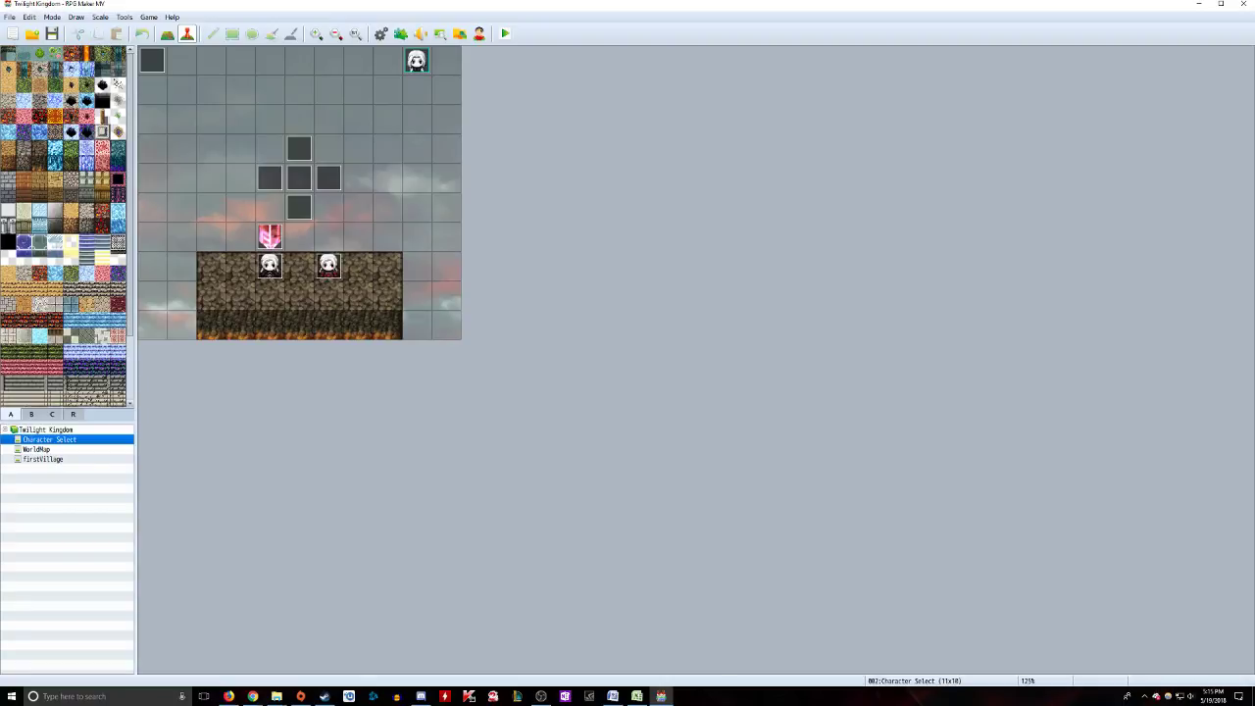
# Step: Look at the System settings in the database, including the starting party and options, and close it
pyautogui.click(381, 34)
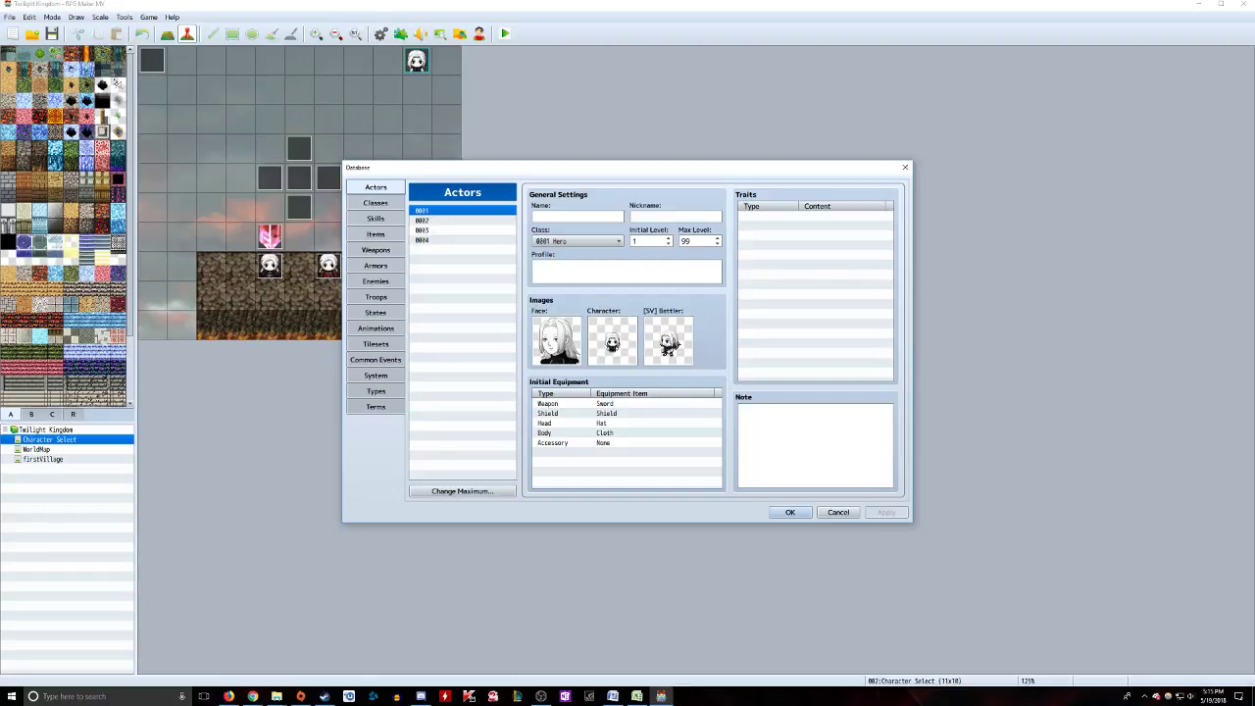
pyautogui.click(376, 375)
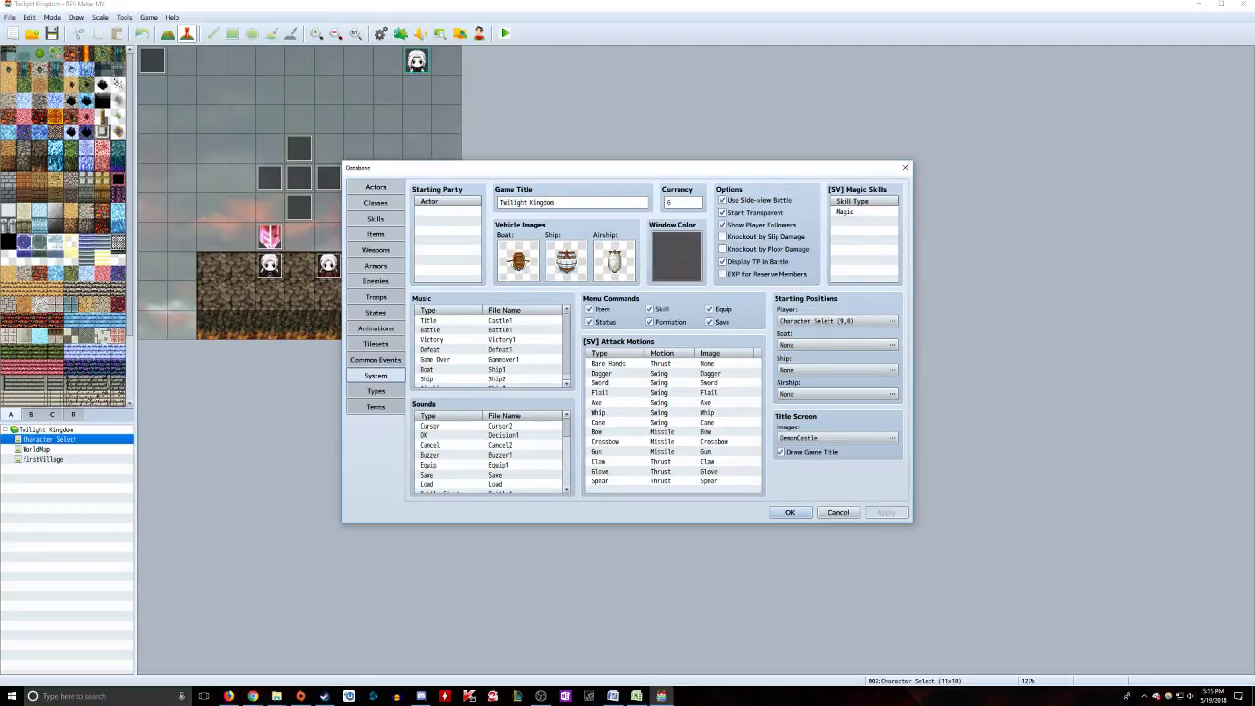
pyautogui.click(791, 512)
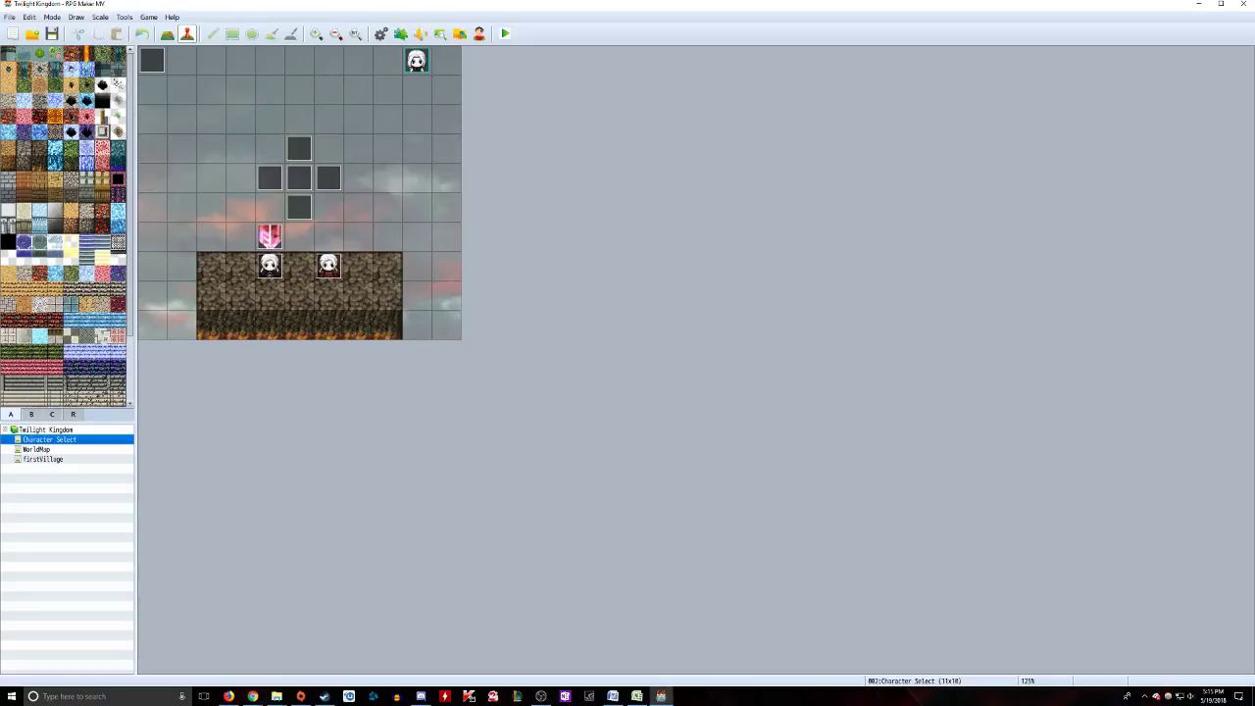
# Step: Examine the Parallel event in the corner of the Character Select map and close it unchanged
pyautogui.doubleClick(152, 60)
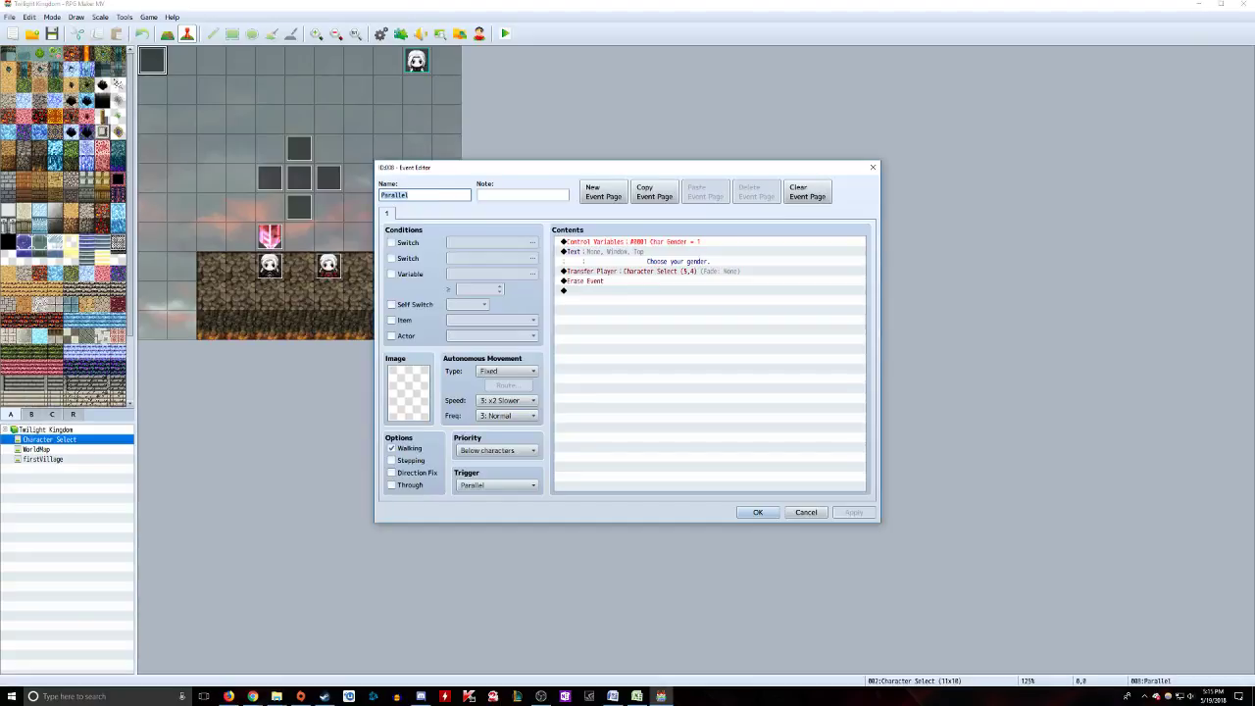
pyautogui.click(410, 196)
pyautogui.press('Return')
# Step: Look at the Button event at the center of the cross, the Right Arrow event and the Blank event above the center
pyautogui.doubleClick(299, 178)
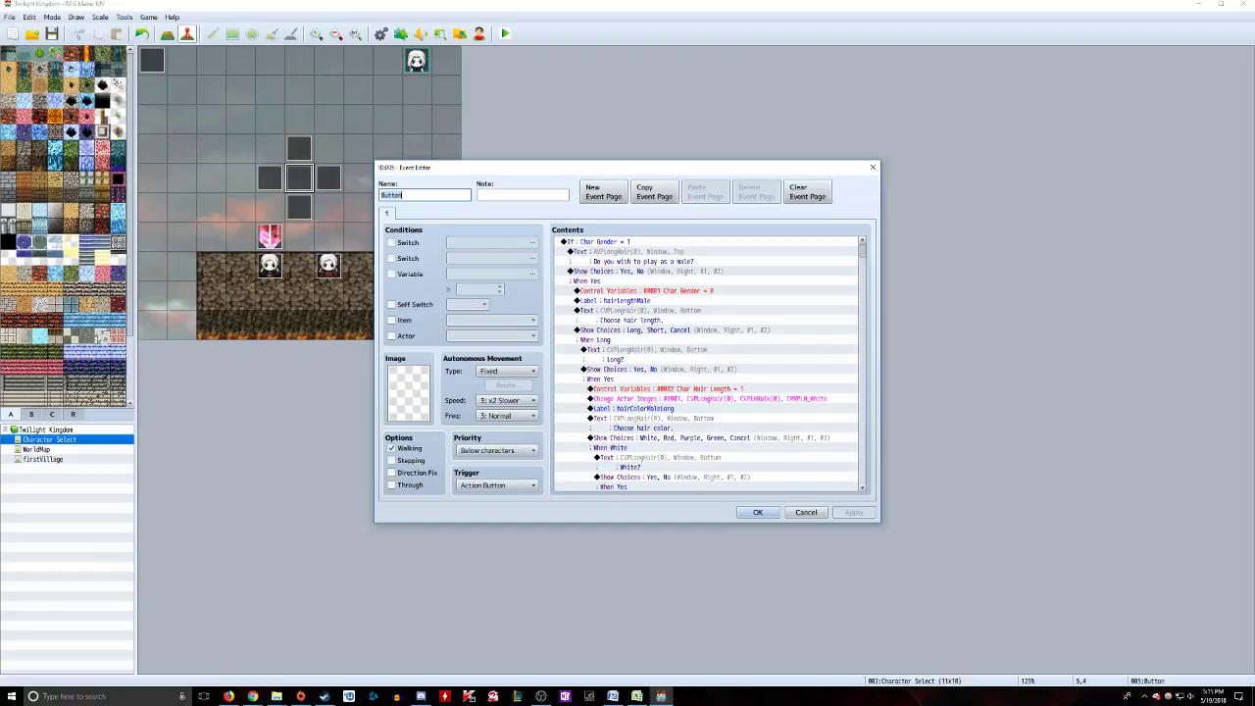
pyautogui.press('Return')
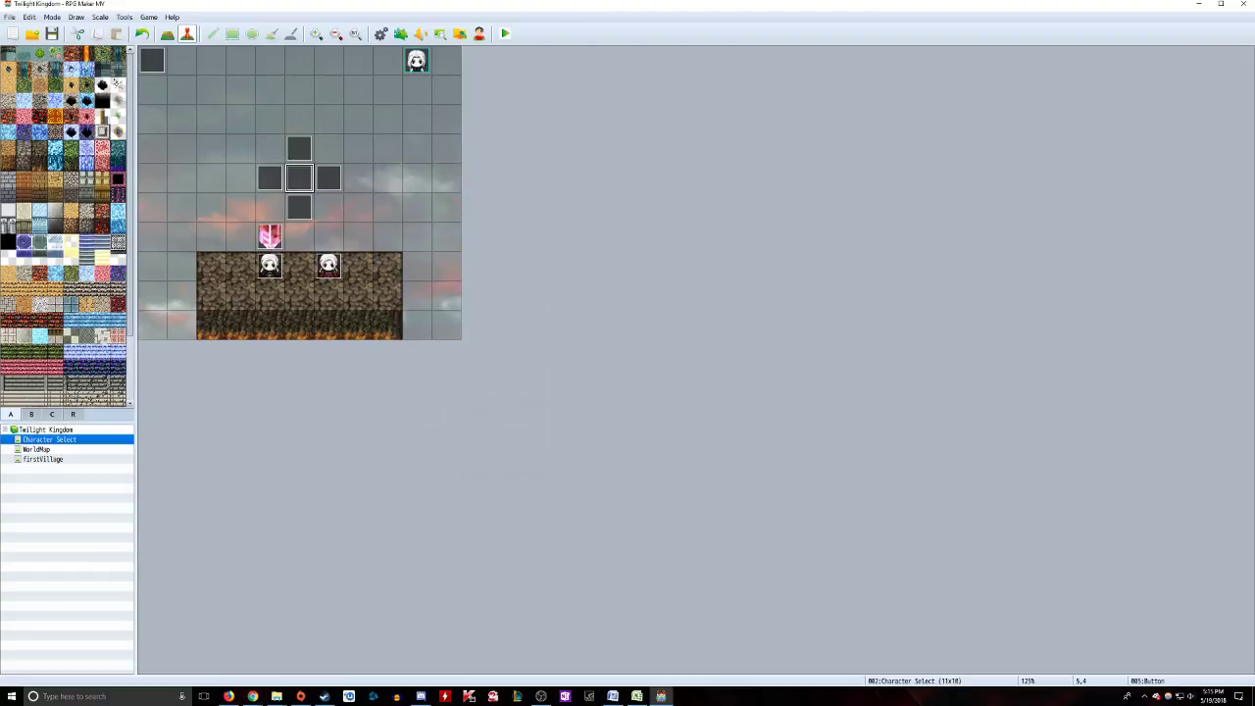
pyautogui.doubleClick(328, 178)
pyautogui.press('Return')
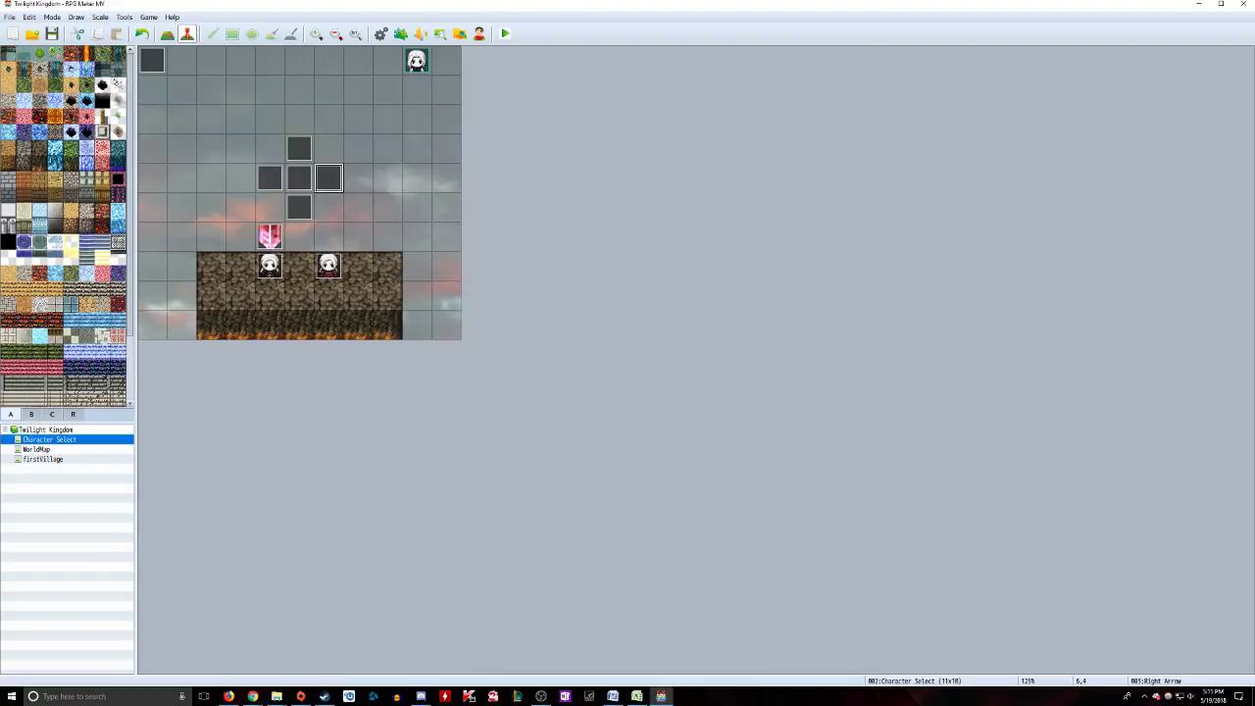
pyautogui.doubleClick(299, 149)
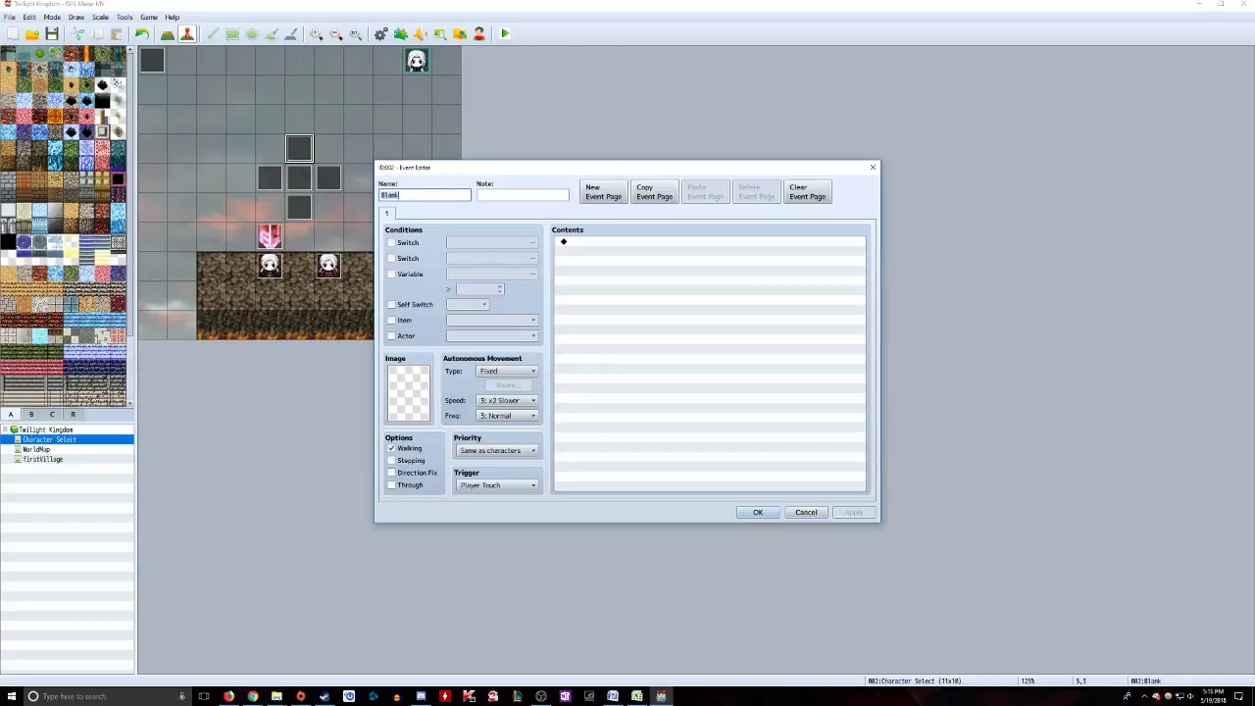
pyautogui.press('Return')
# Step: Inspect the settings of the Selector crystal event and the Male character event below it
pyautogui.click(269, 236)
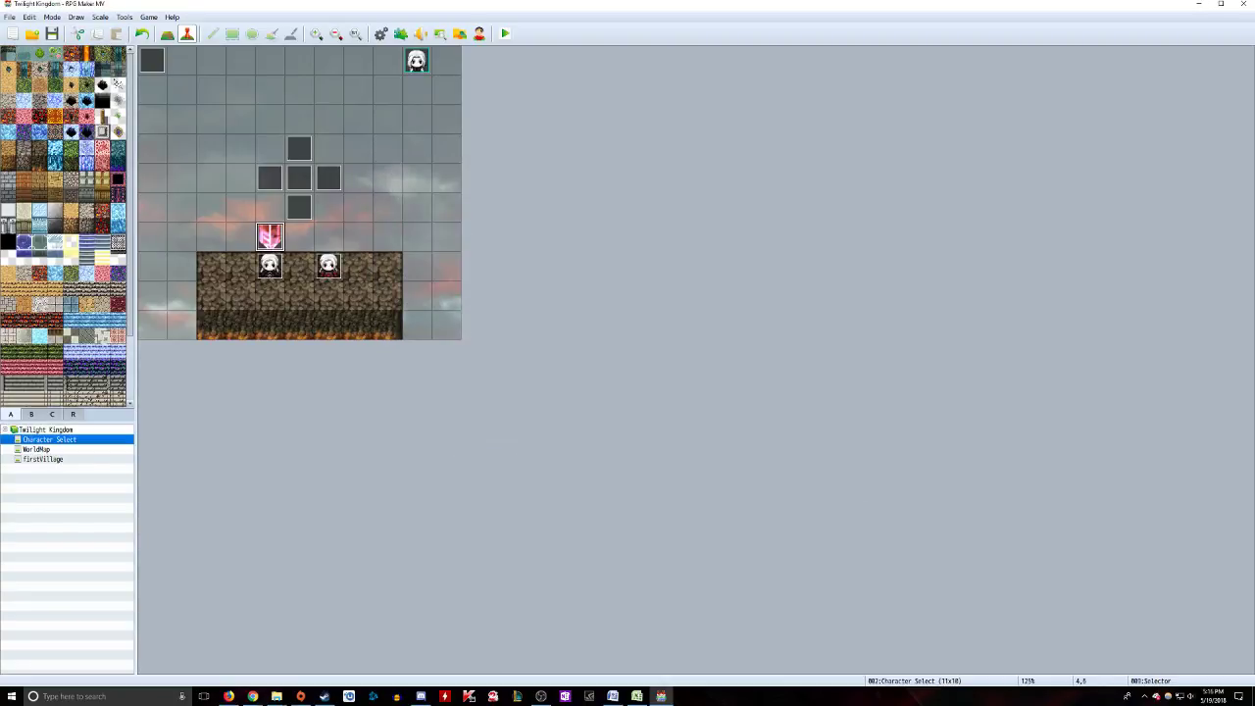
pyautogui.press('Return')
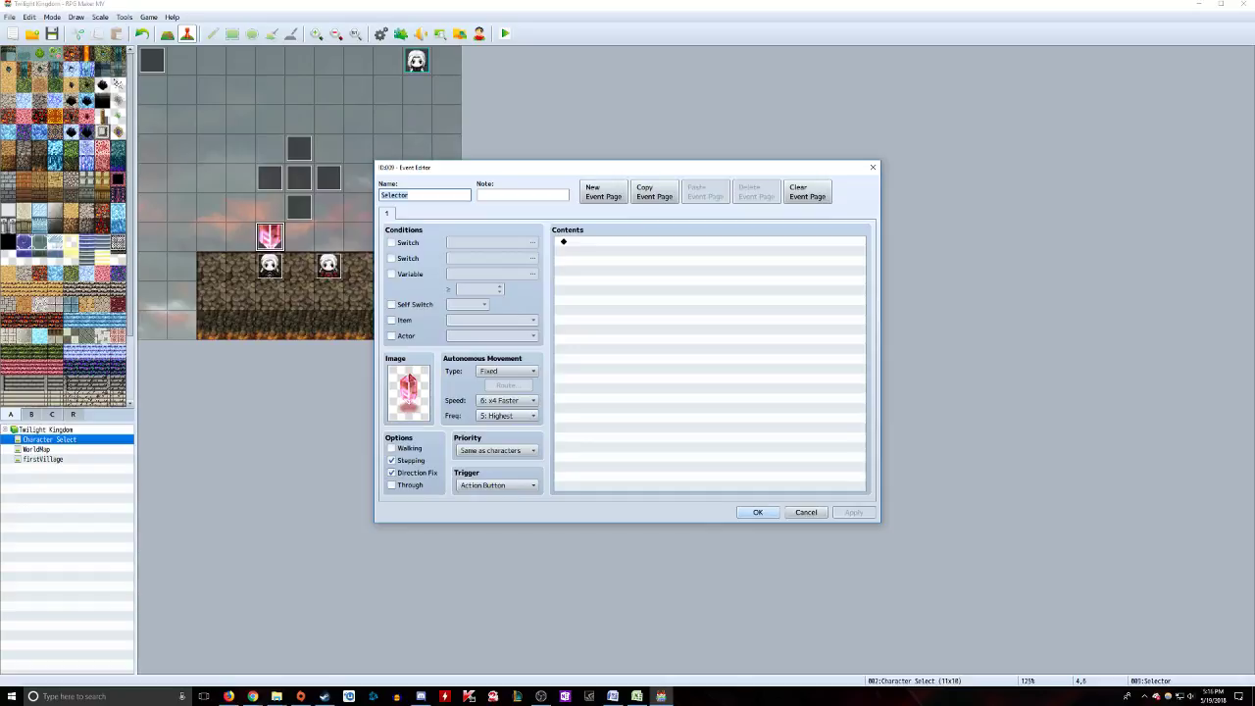
pyautogui.press('Return')
pyautogui.click(270, 265)
pyautogui.press('Return')
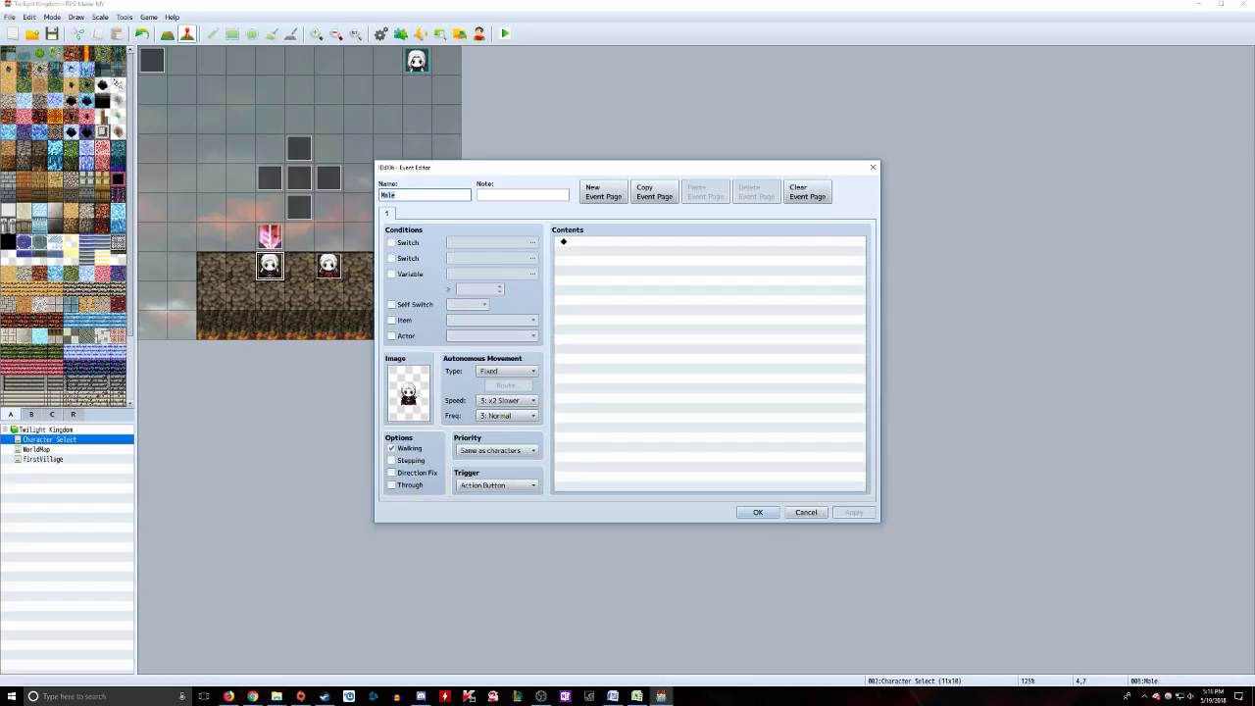
pyautogui.press('Return')
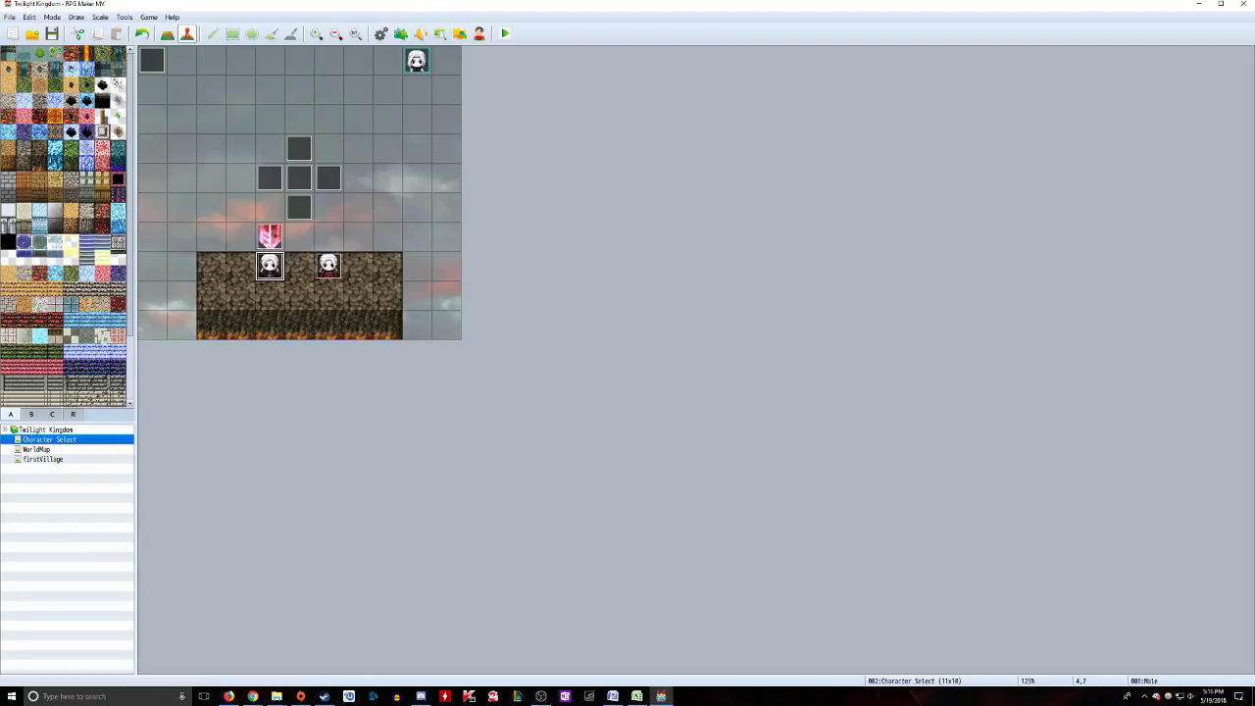
# Step: Compare the selector location and Char Gender variable commands in the Left Arrow and Right Arrow events
pyautogui.doubleClick(270, 177)
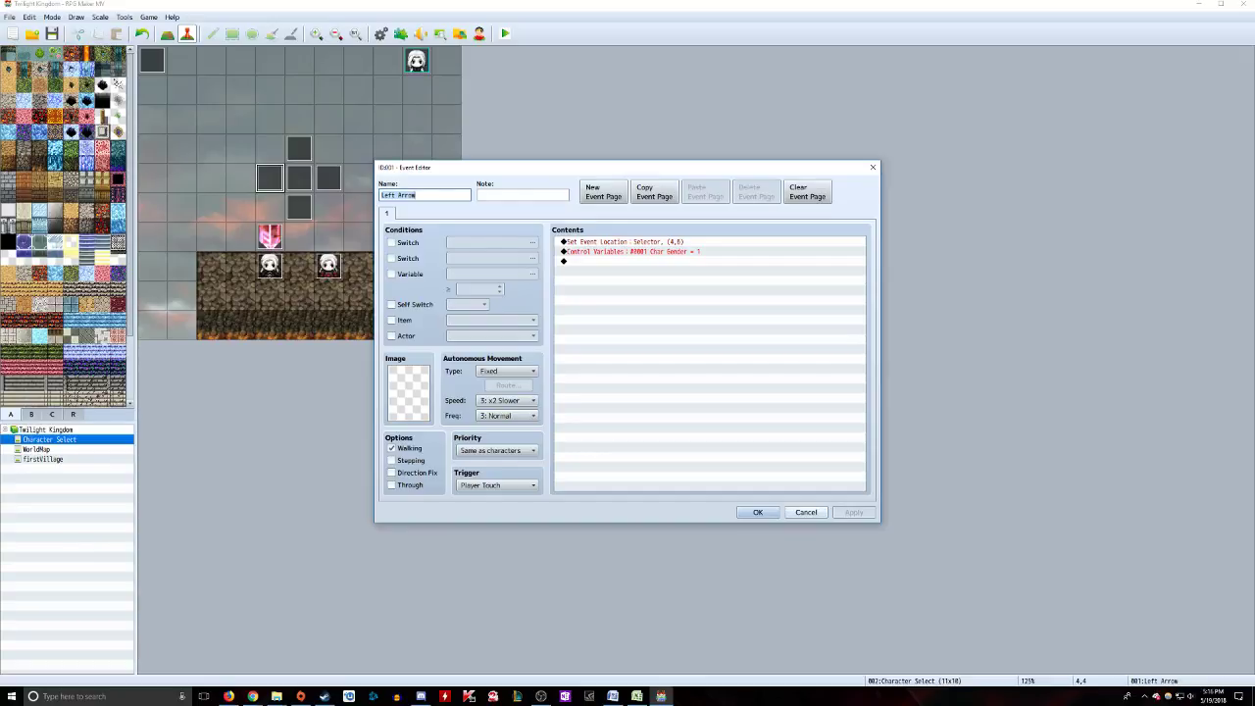
pyautogui.click(805, 512)
pyautogui.click(329, 178)
pyautogui.doubleClick(329, 177)
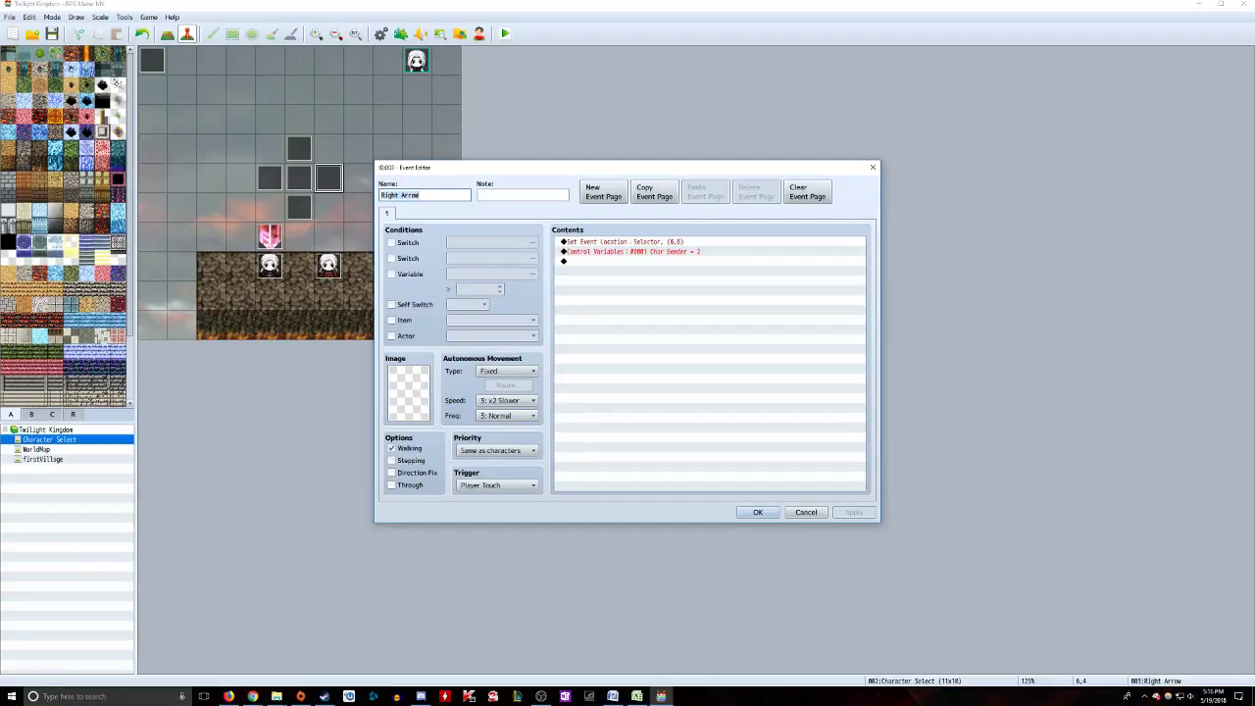
pyautogui.press('Return')
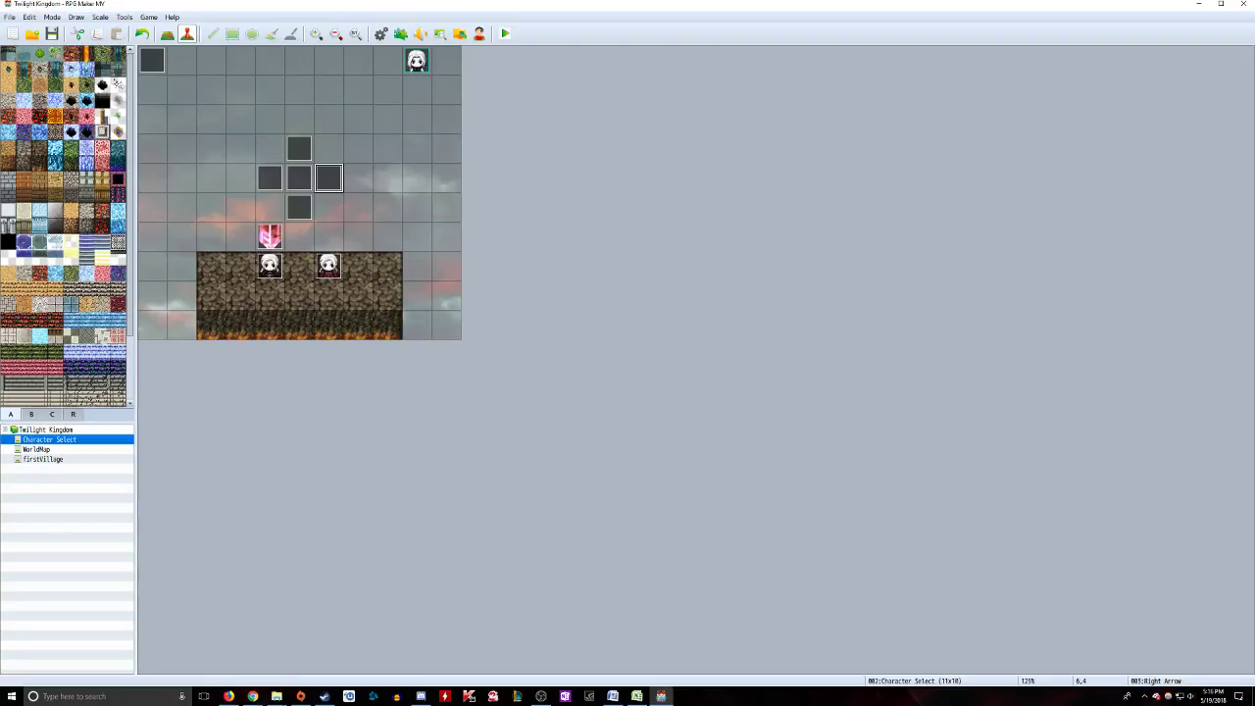
# Step: Open the central Button event, select its entire command list and skim it from start to end
pyautogui.click(299, 177)
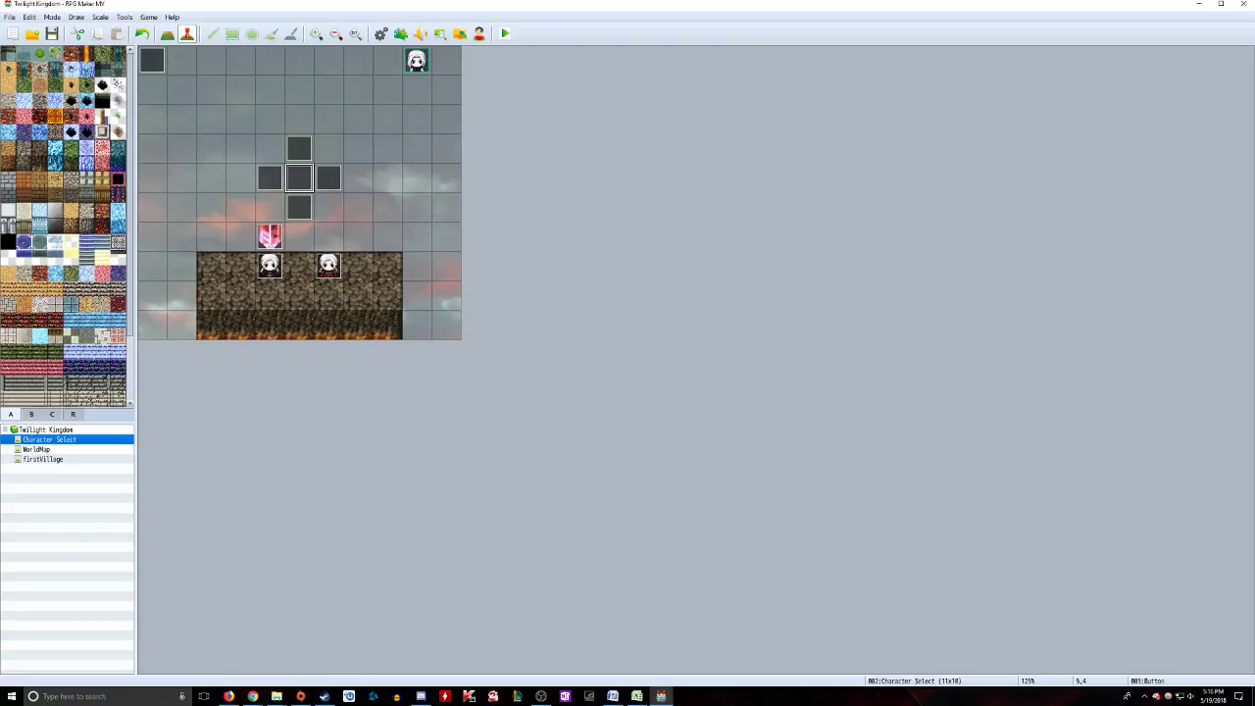
pyautogui.press('Return')
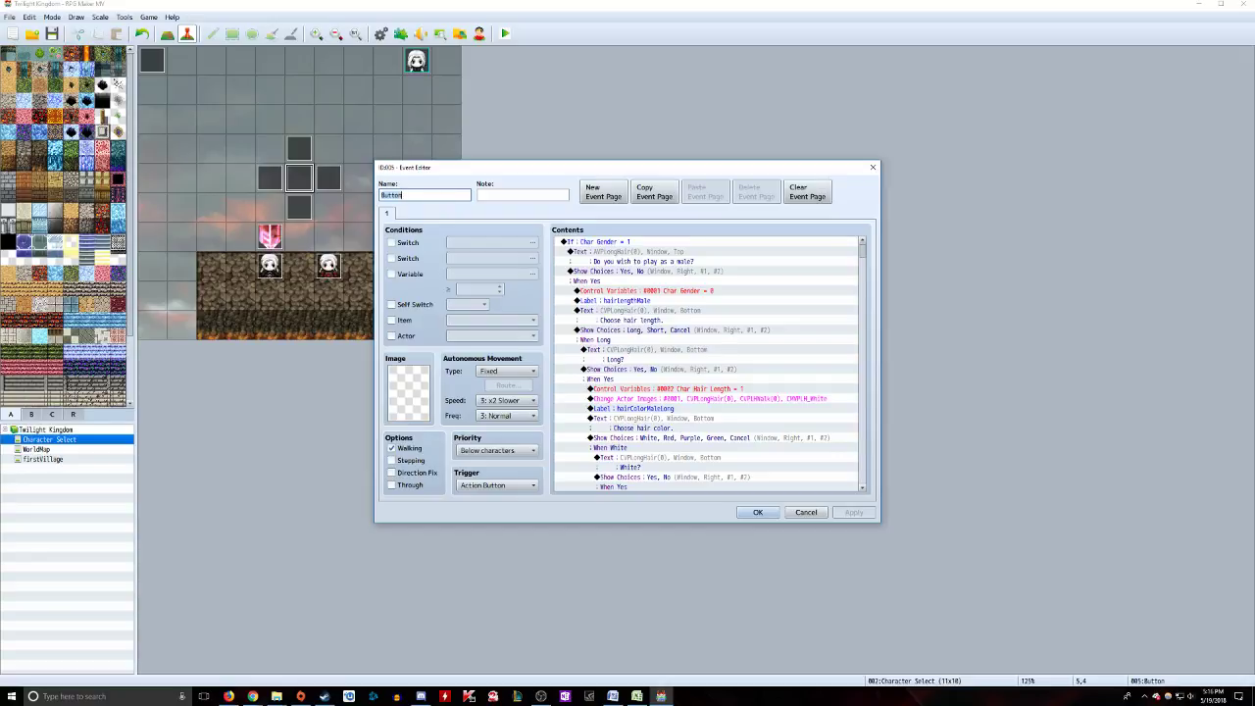
pyautogui.click(706, 241)
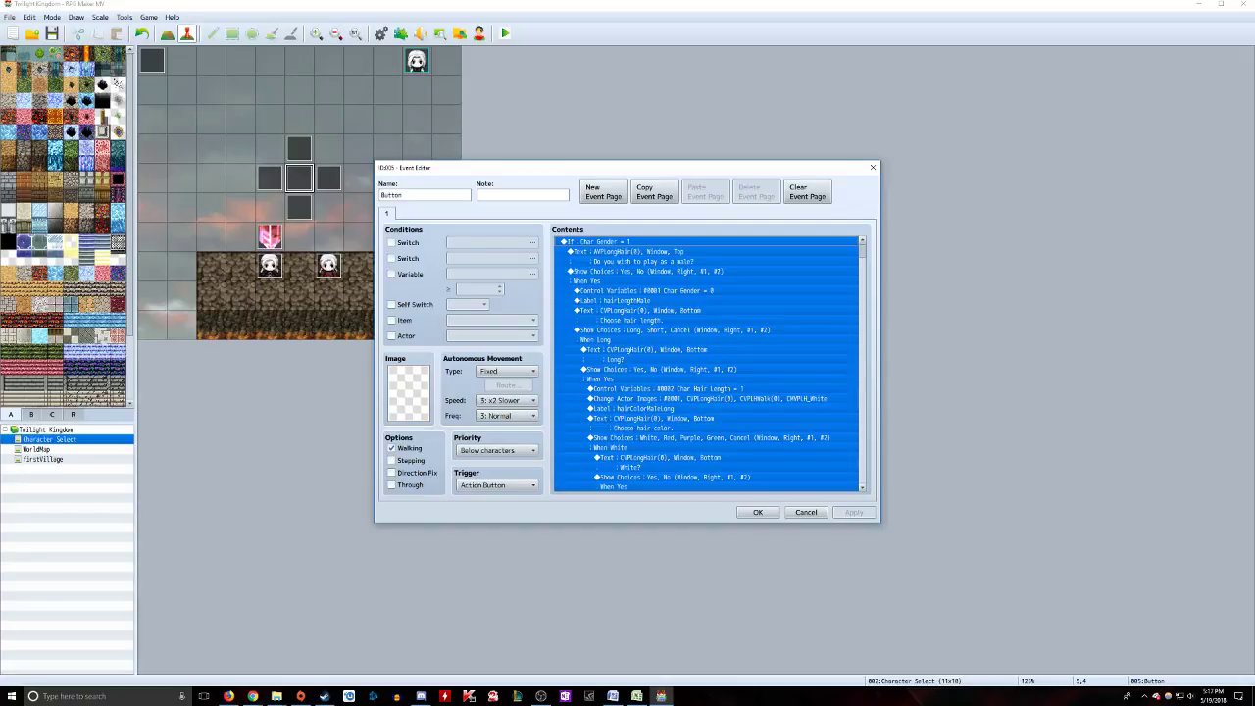
pyautogui.scroll(-15, 707, 363)
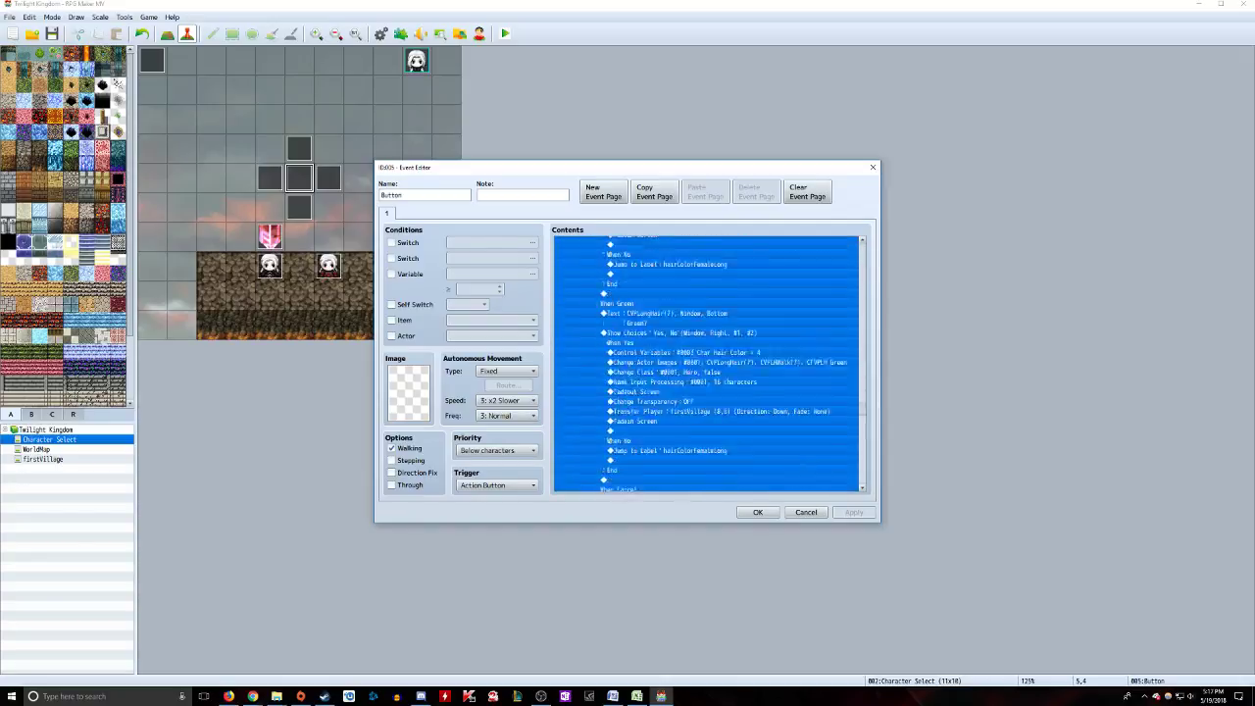
pyautogui.scroll(15, 708, 363)
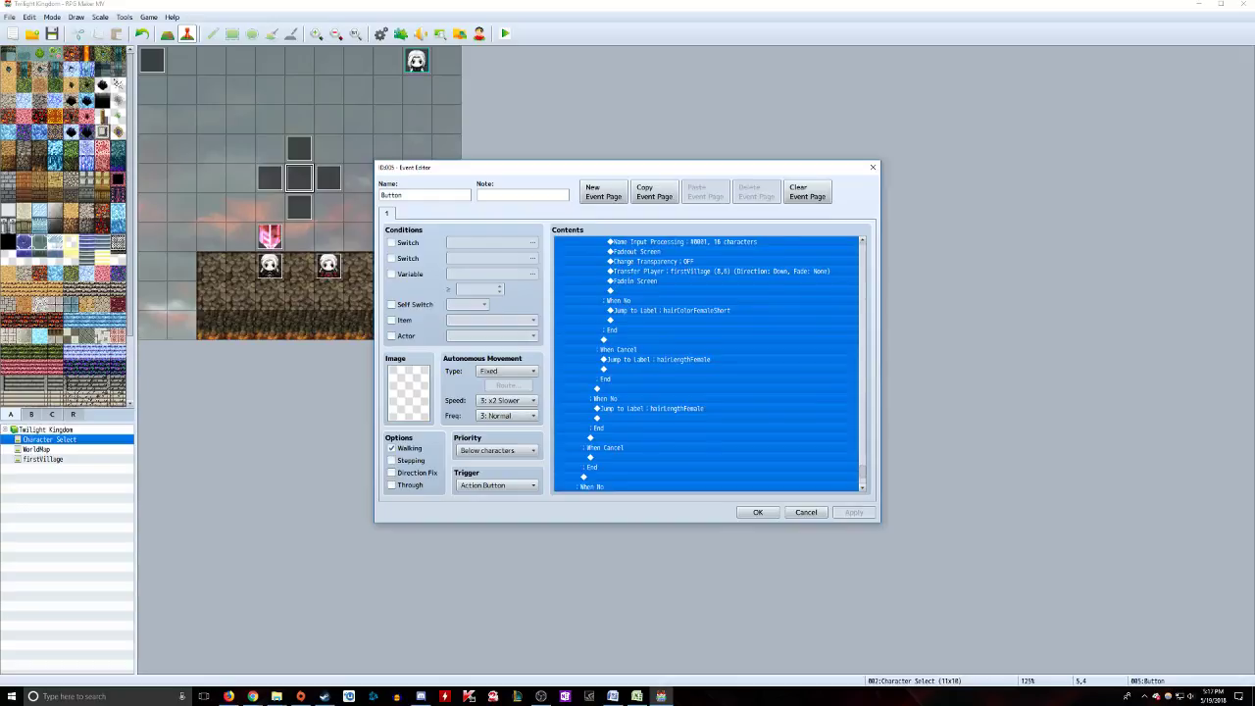
# Step: View the face, text and window settings of the "Do you wish to play as a male?" message in the Button event
pyautogui.click(706, 261)
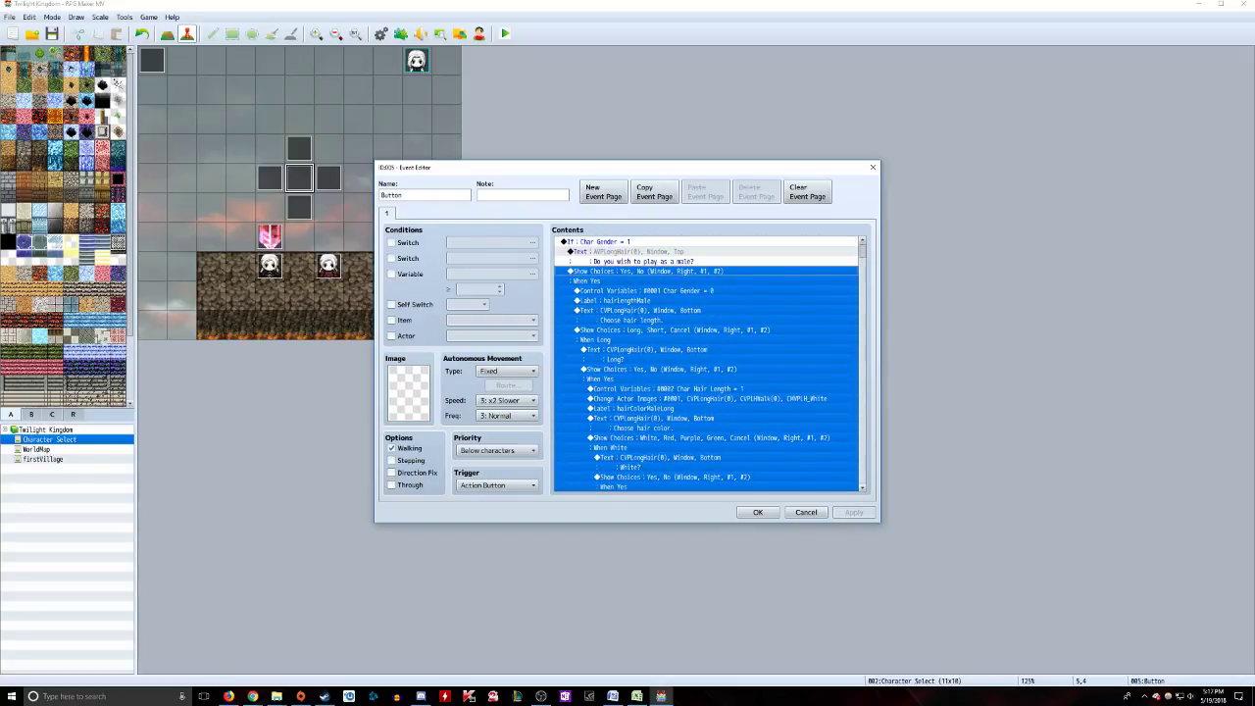
pyautogui.click(643, 251)
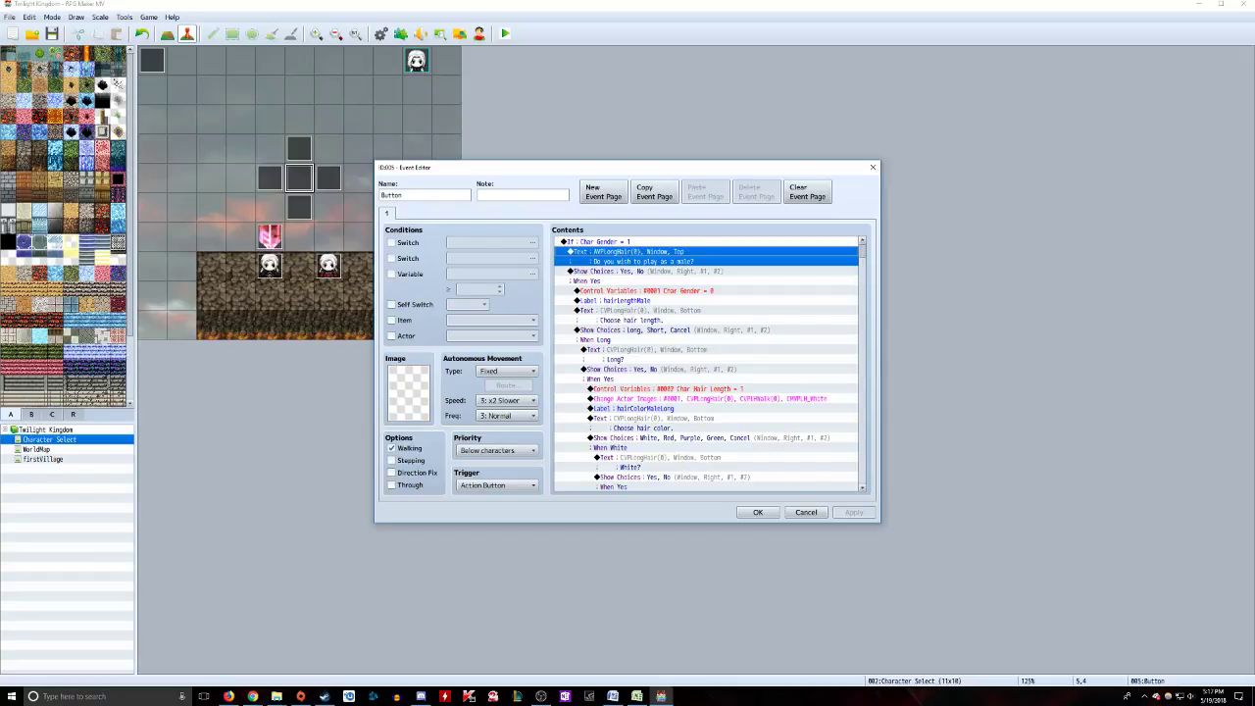
pyautogui.rightClick(621, 252)
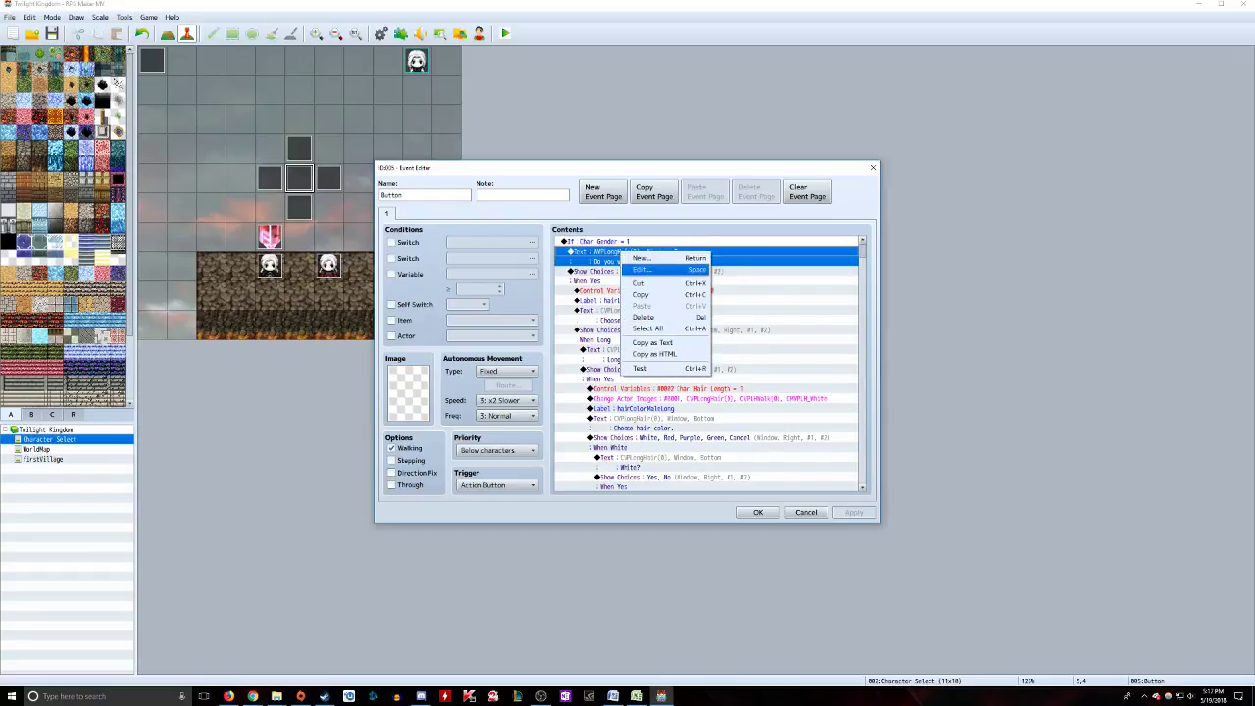
pyautogui.click(640, 269)
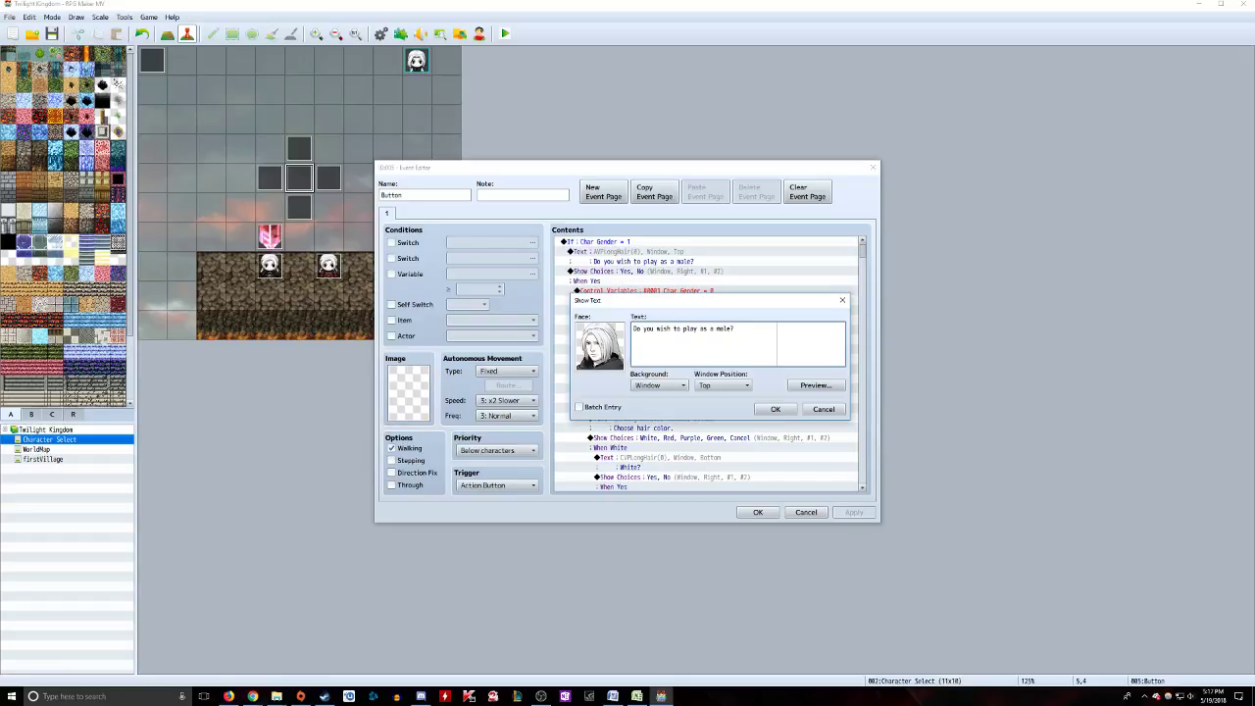
pyautogui.click(775, 409)
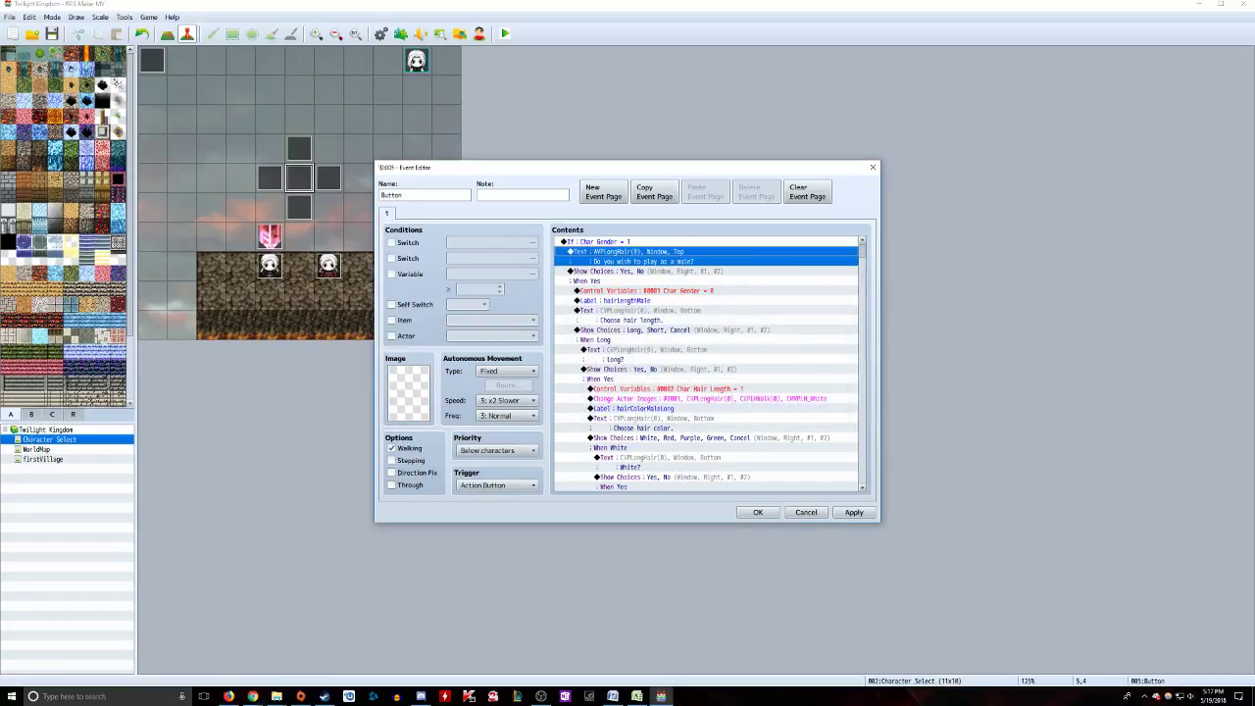
# Step: Review the male branch down to its empty When Cancel and When No branches and return to the start of the command list
pyautogui.scroll(-10, 706, 362)
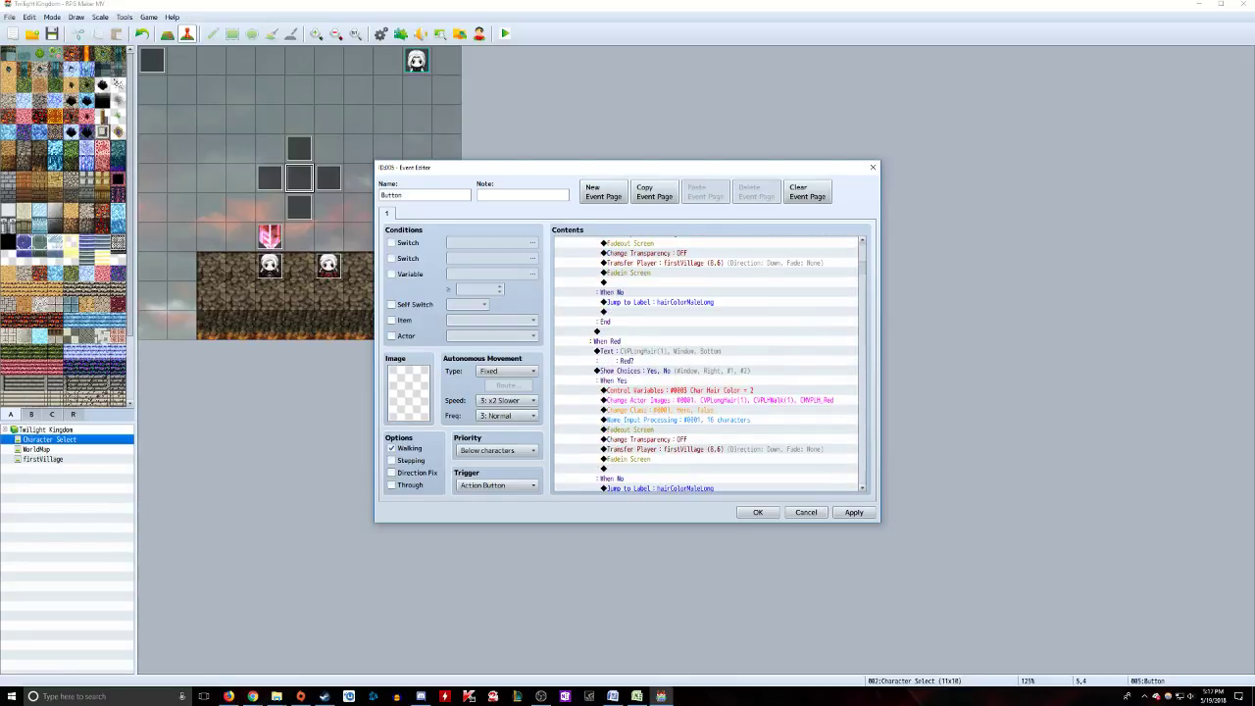
pyautogui.scroll(-15, 710, 364)
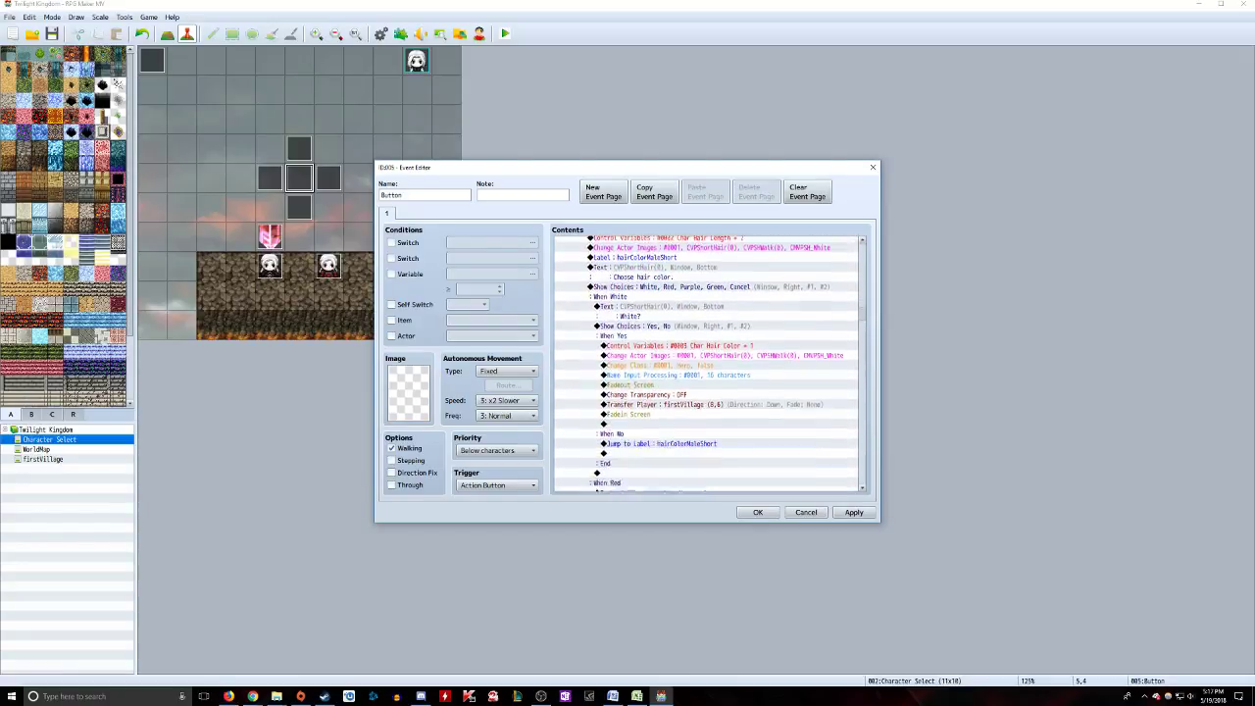
pyautogui.scroll(-15, 708, 364)
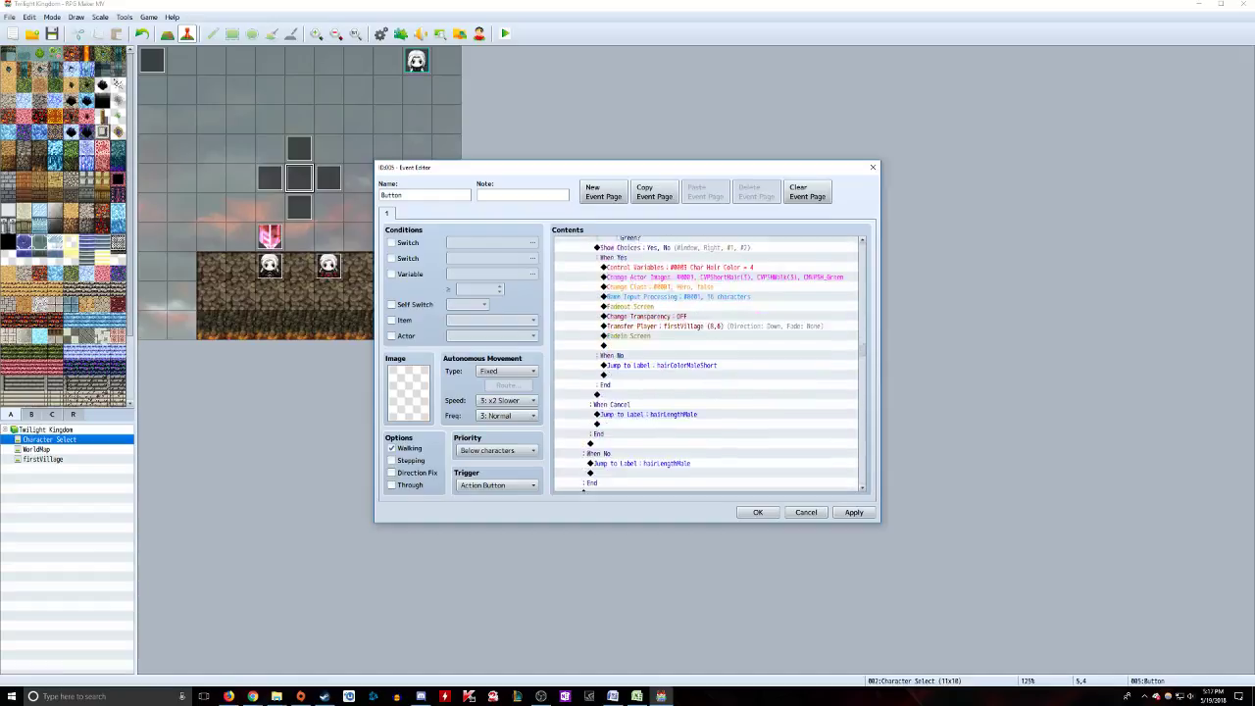
pyautogui.click(706, 439)
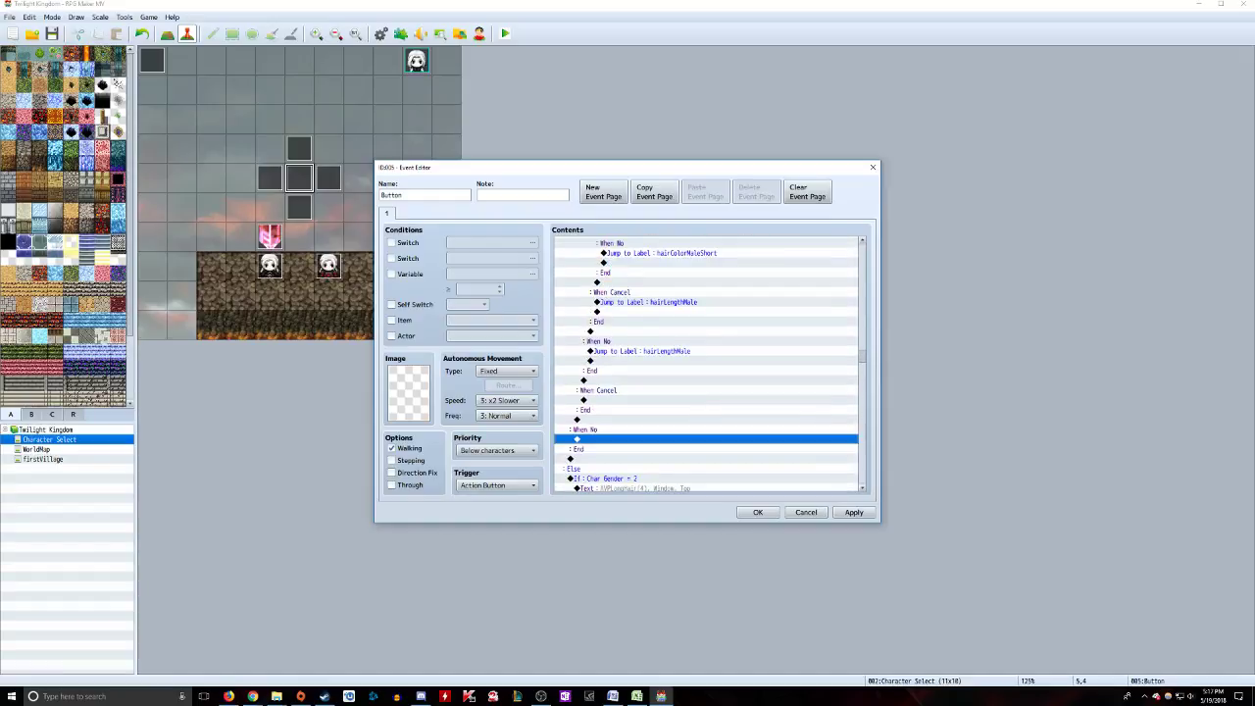
pyautogui.click(707, 400)
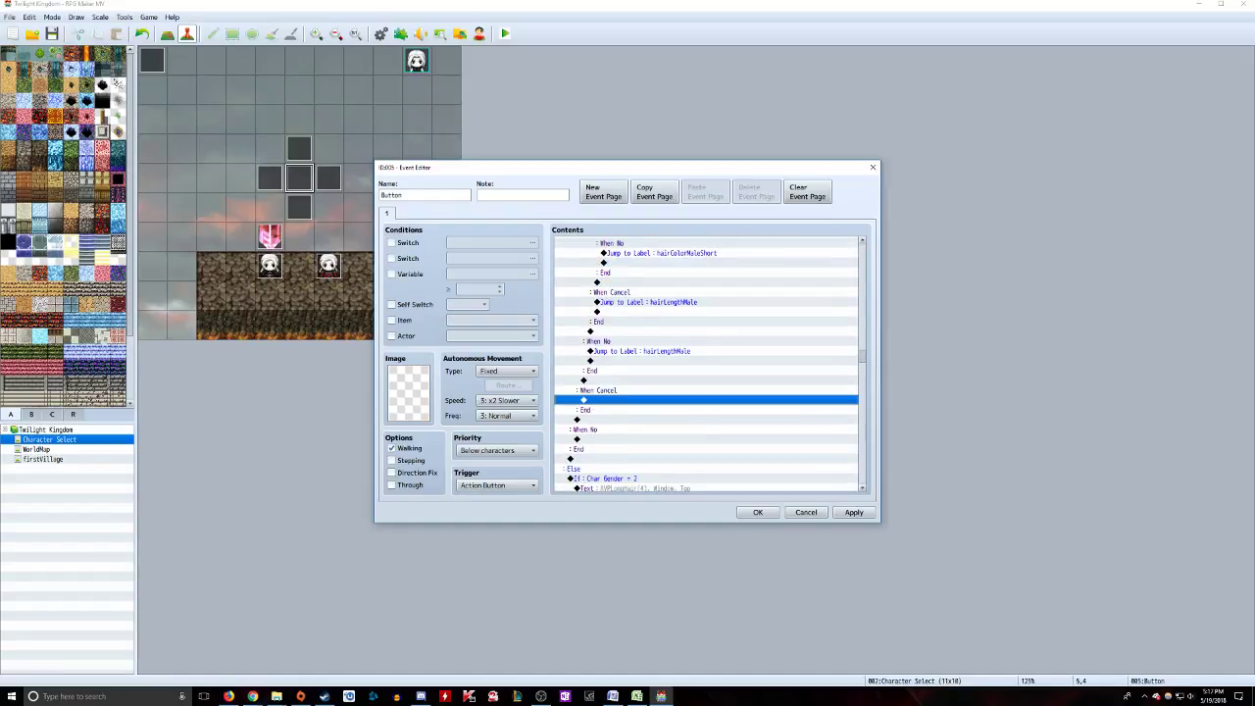
pyautogui.scroll(20, 708, 364)
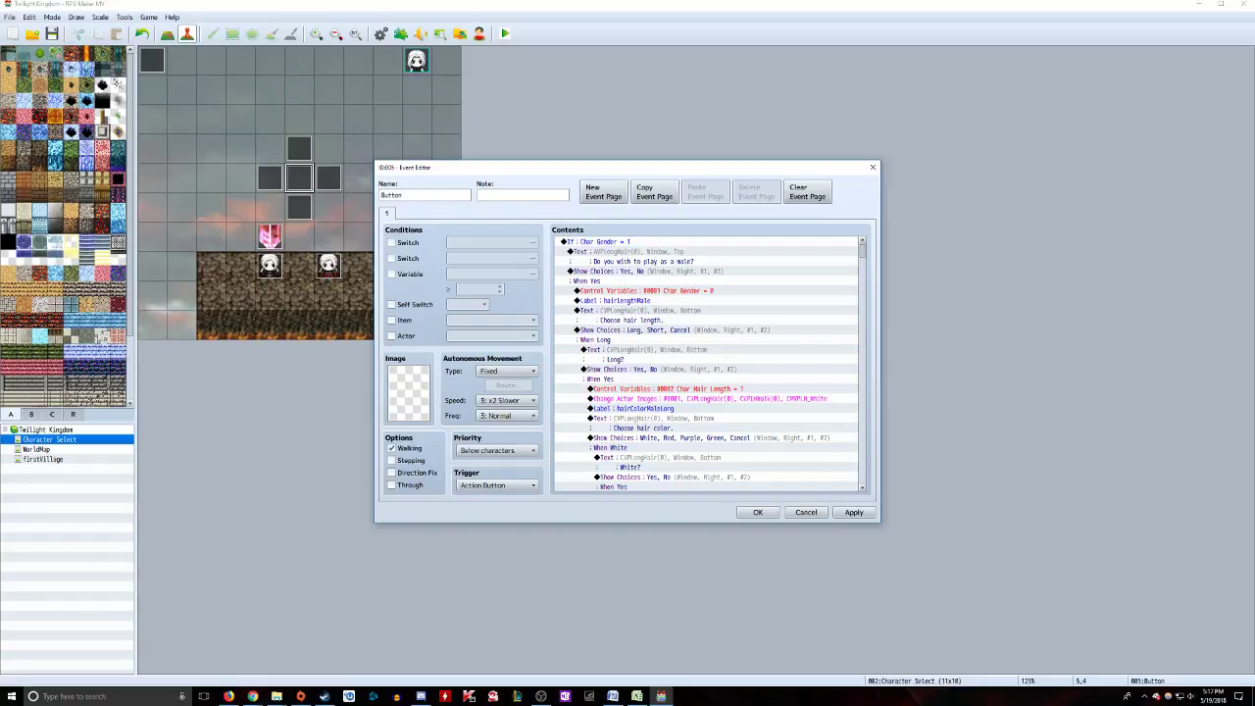
# Step: Delete the Char Gender = 0 variable command from the male Yes branch, apply the event changes and save the project
pyautogui.click(706, 271)
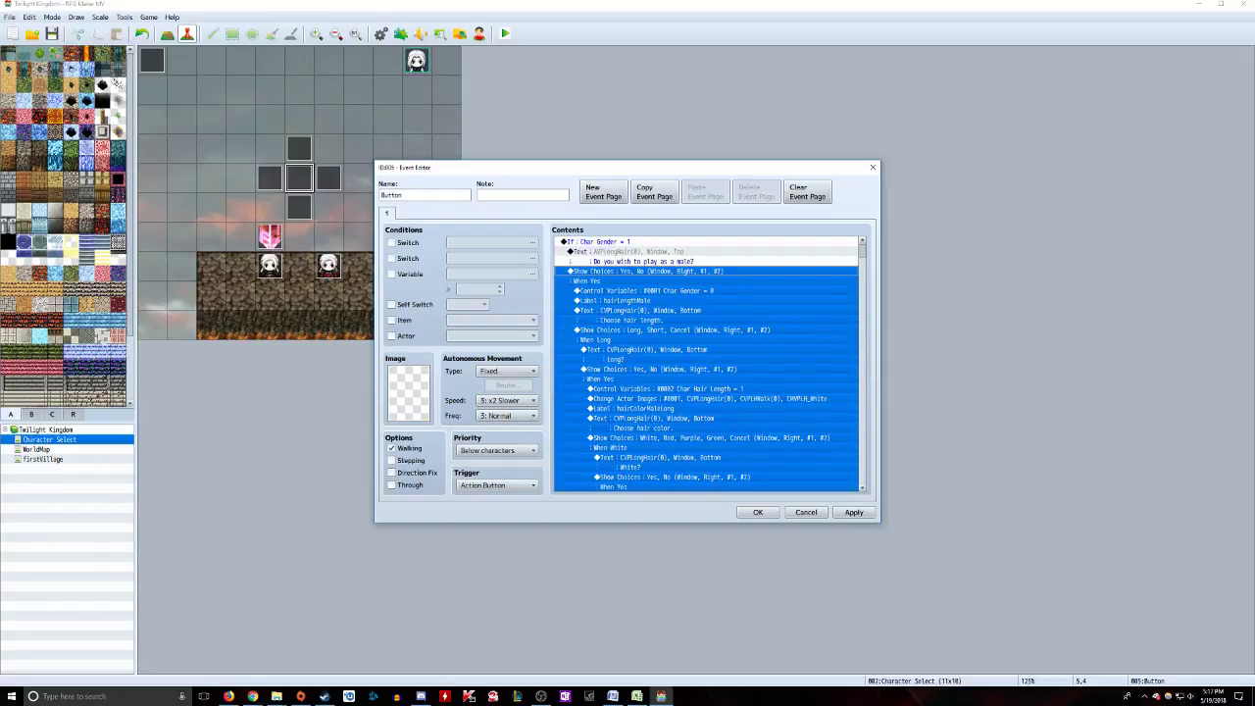
pyautogui.click(706, 280)
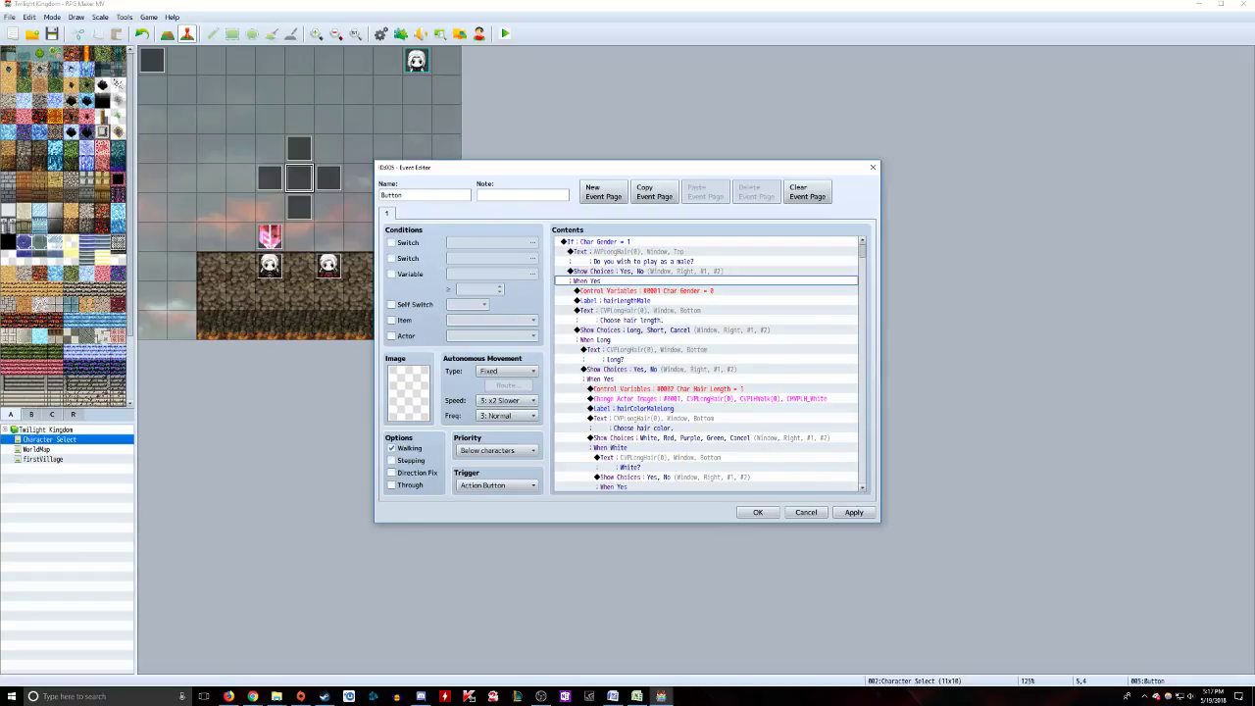
pyautogui.click(706, 291)
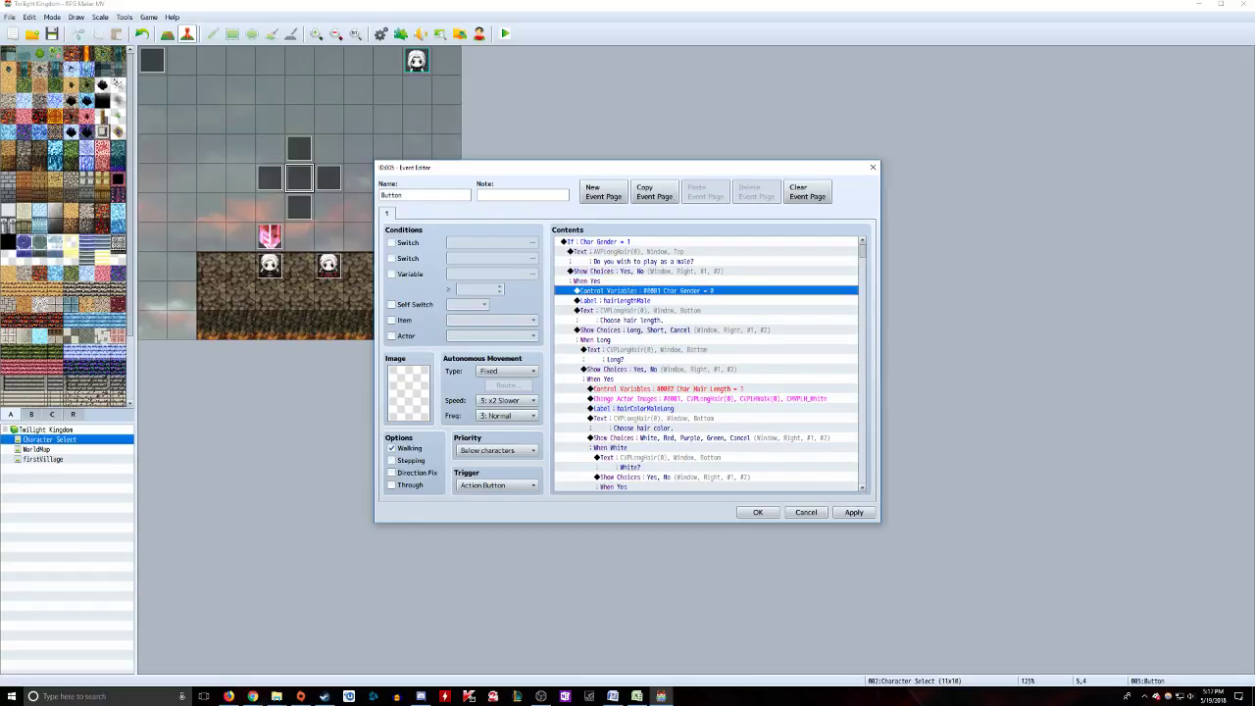
pyautogui.rightClick(626, 290)
pyautogui.click(657, 358)
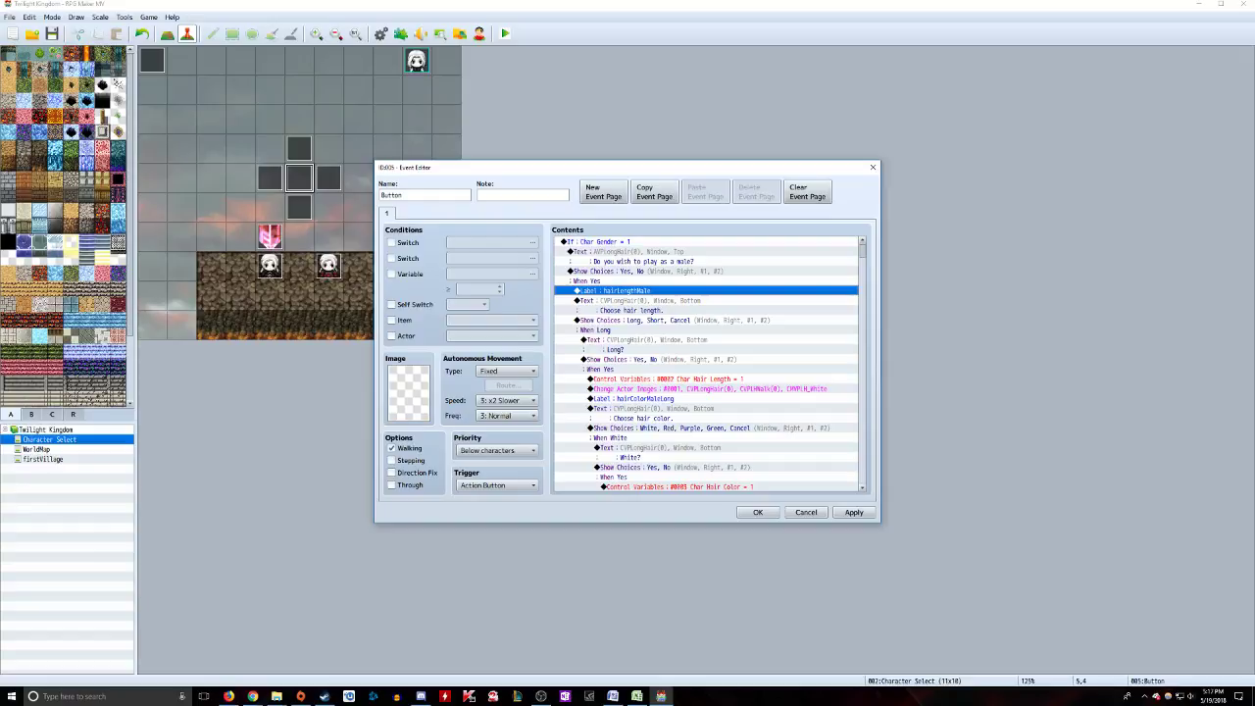
pyautogui.click(854, 512)
pyautogui.click(759, 512)
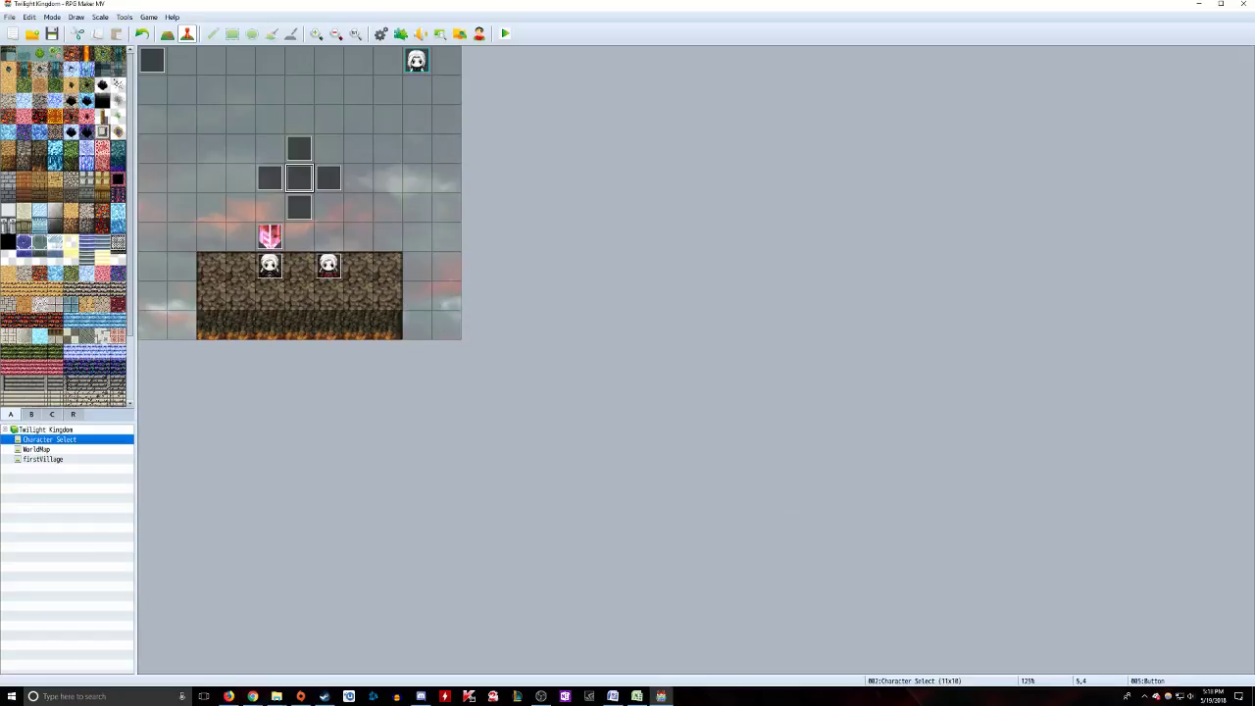
pyautogui.click(52, 34)
# Step: Reopen the central Button event and inspect the settings of the "Choose hair length." message below the hairLengthMale label
pyautogui.doubleClick(299, 178)
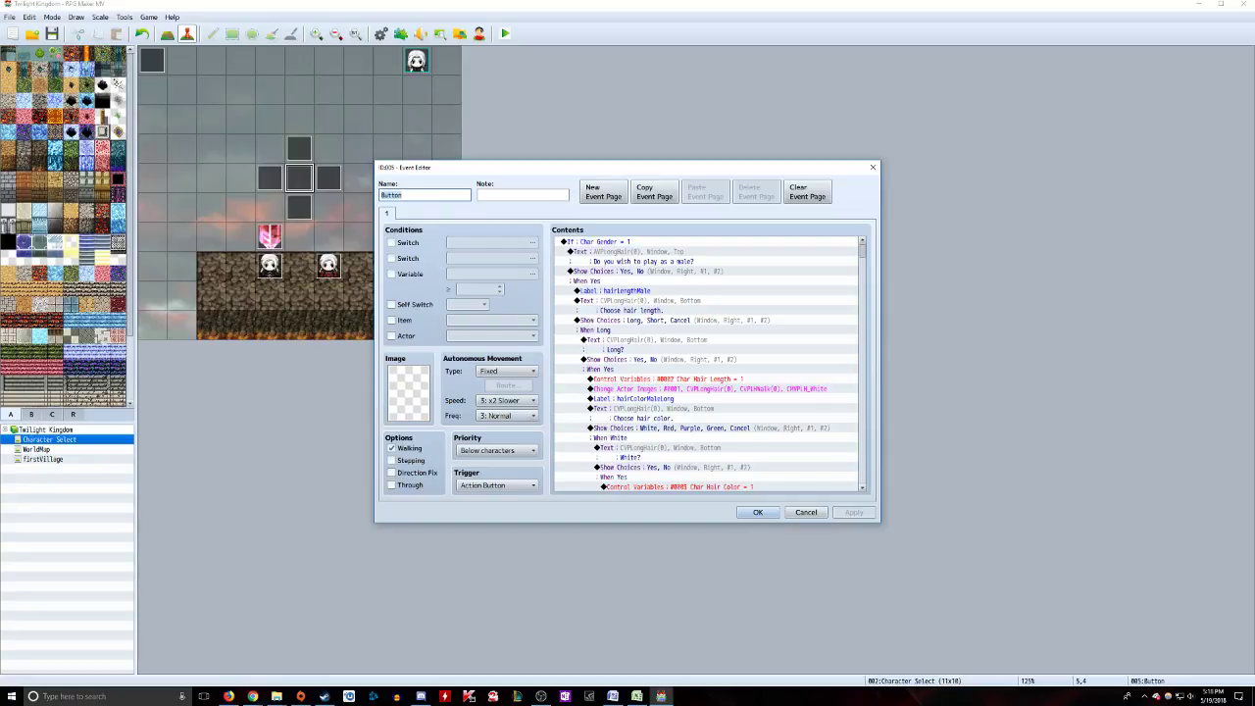
pyautogui.click(705, 291)
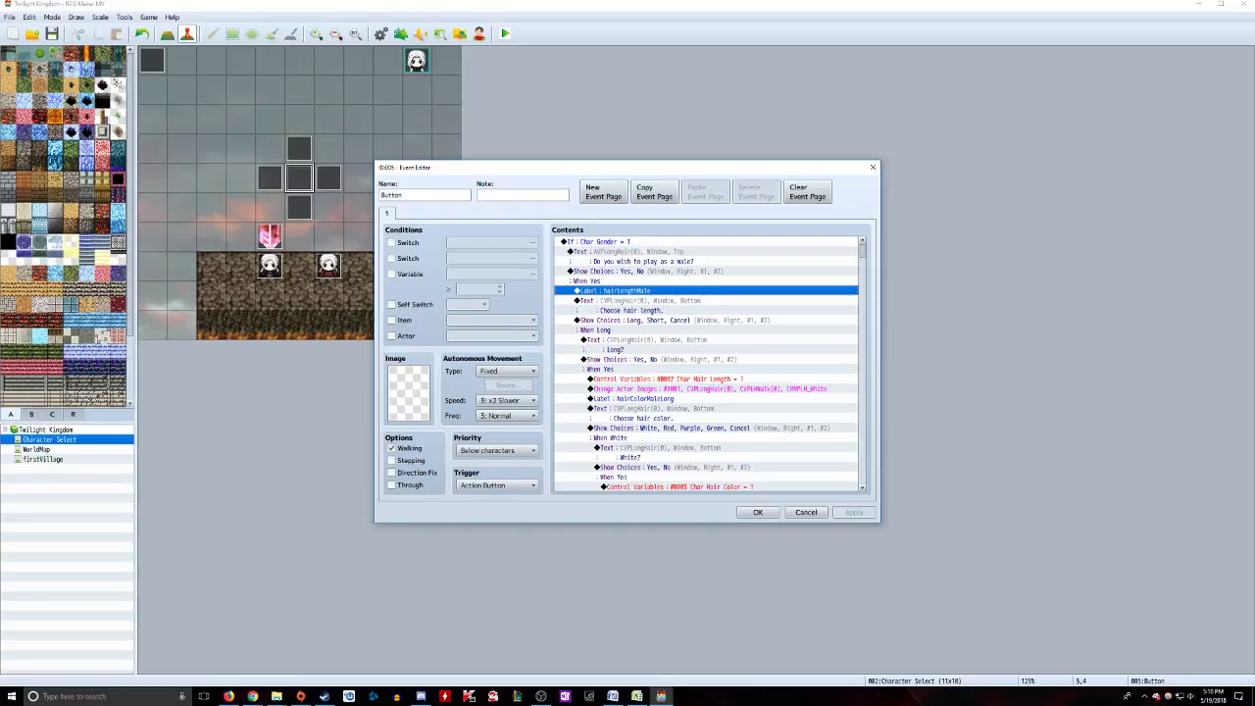
pyautogui.click(637, 305)
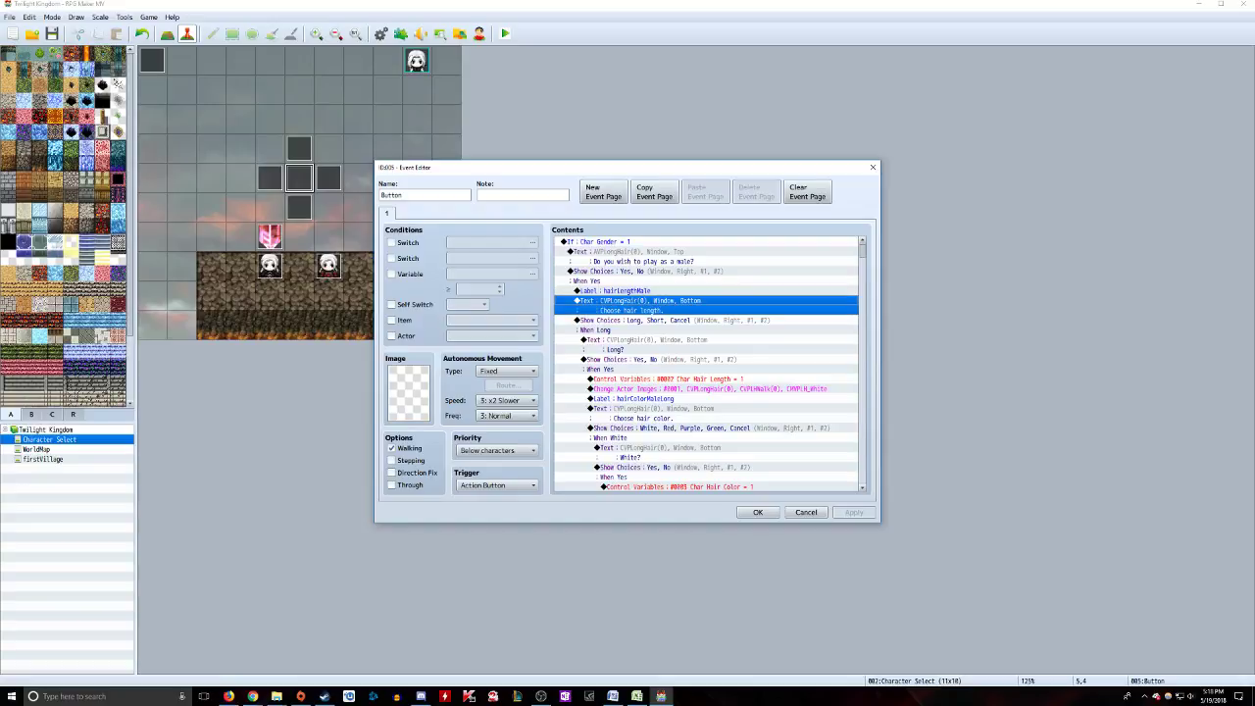
pyautogui.rightClick(648, 301)
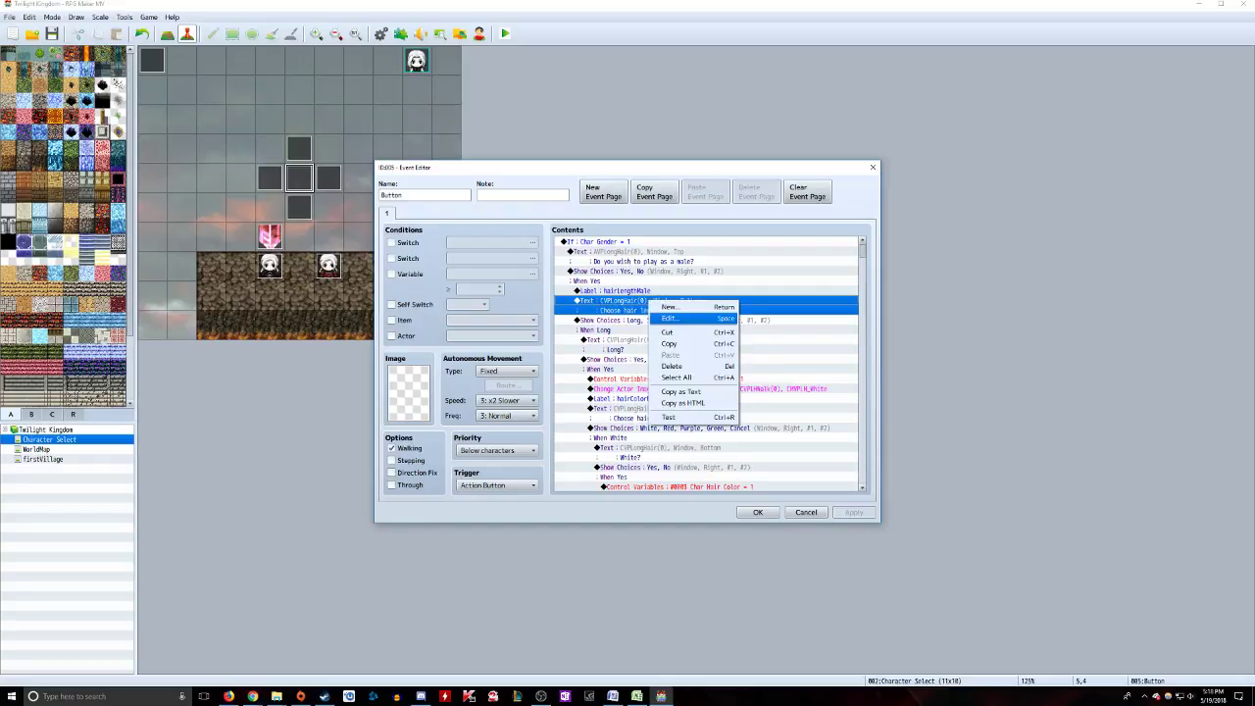
pyautogui.click(669, 319)
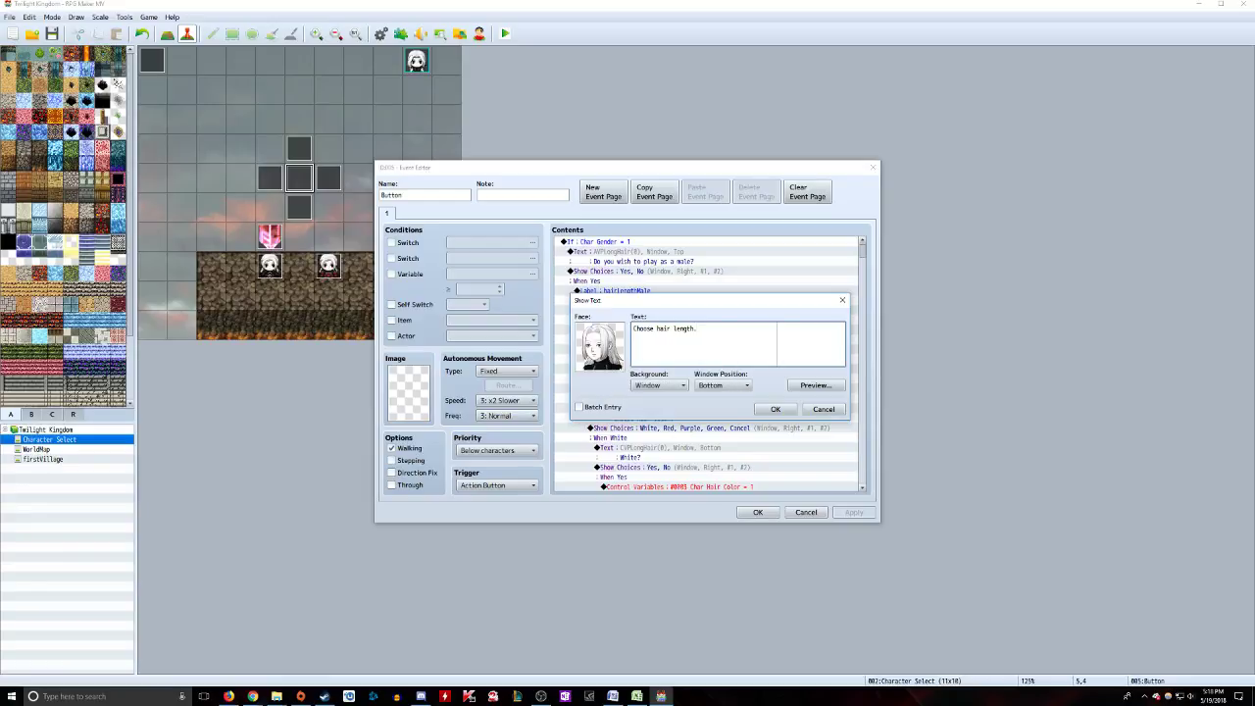
pyautogui.click(774, 409)
# Step: Select the male Long, Short, Cancel choice block and look through its hair color branches and label jumps
pyautogui.click(675, 319)
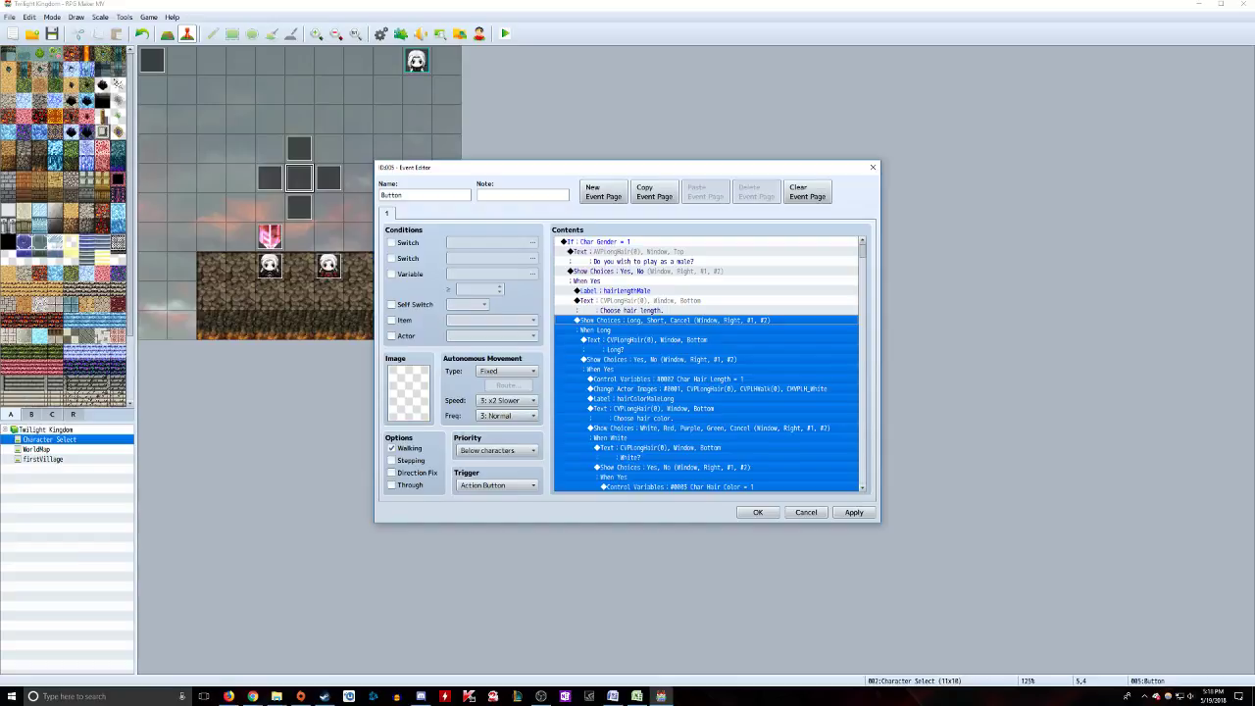
pyautogui.scroll(-10, 707, 363)
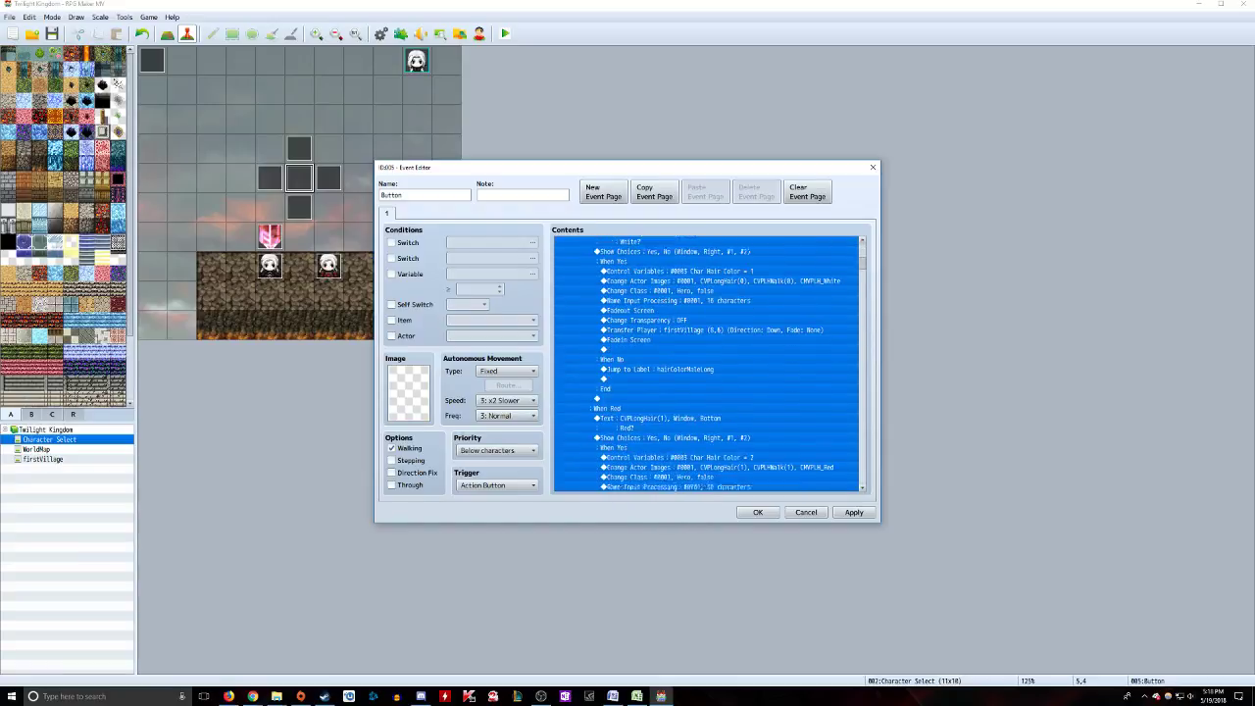
pyautogui.scroll(-10, 707, 363)
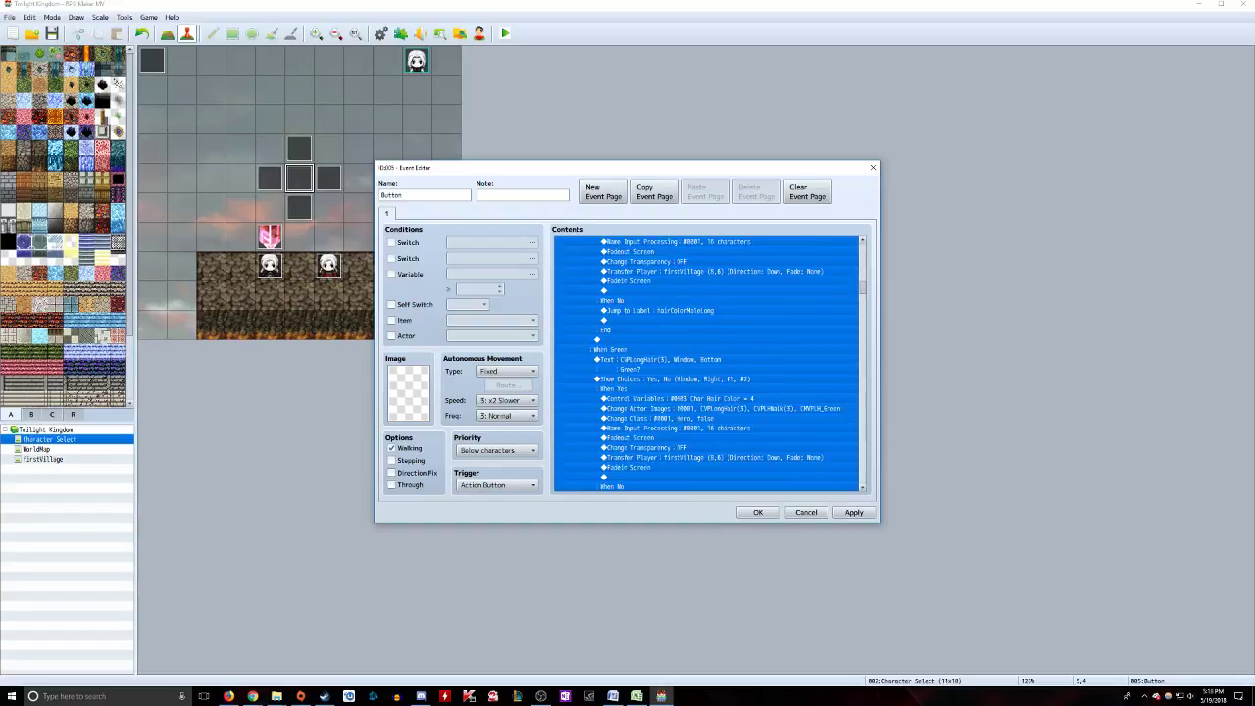
pyautogui.scroll(-3, 706, 363)
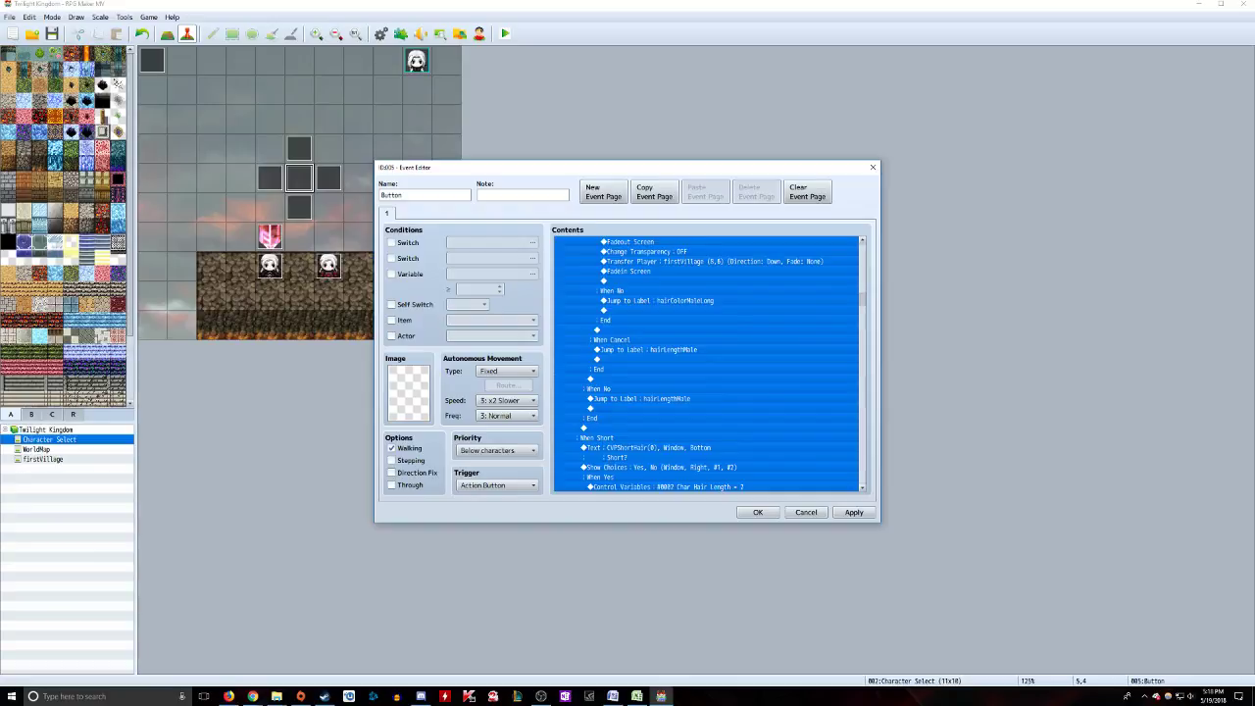
pyautogui.scroll(10, 706, 363)
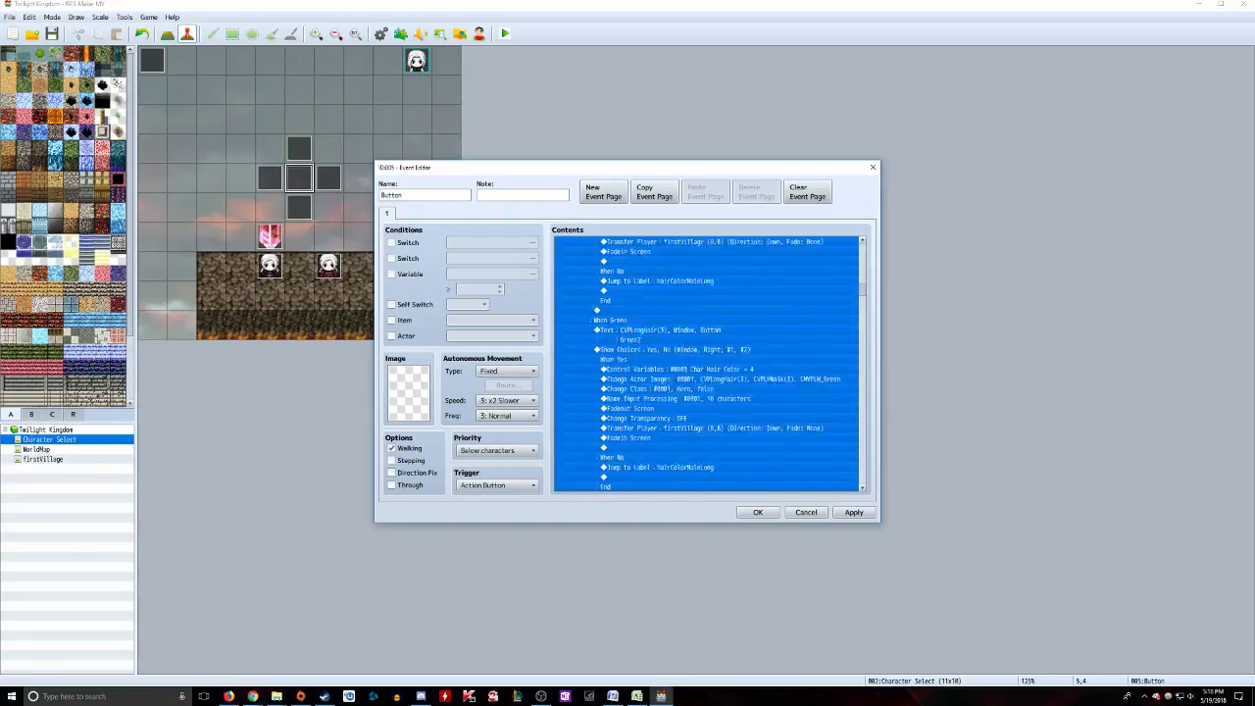
pyautogui.scroll(10, 706, 363)
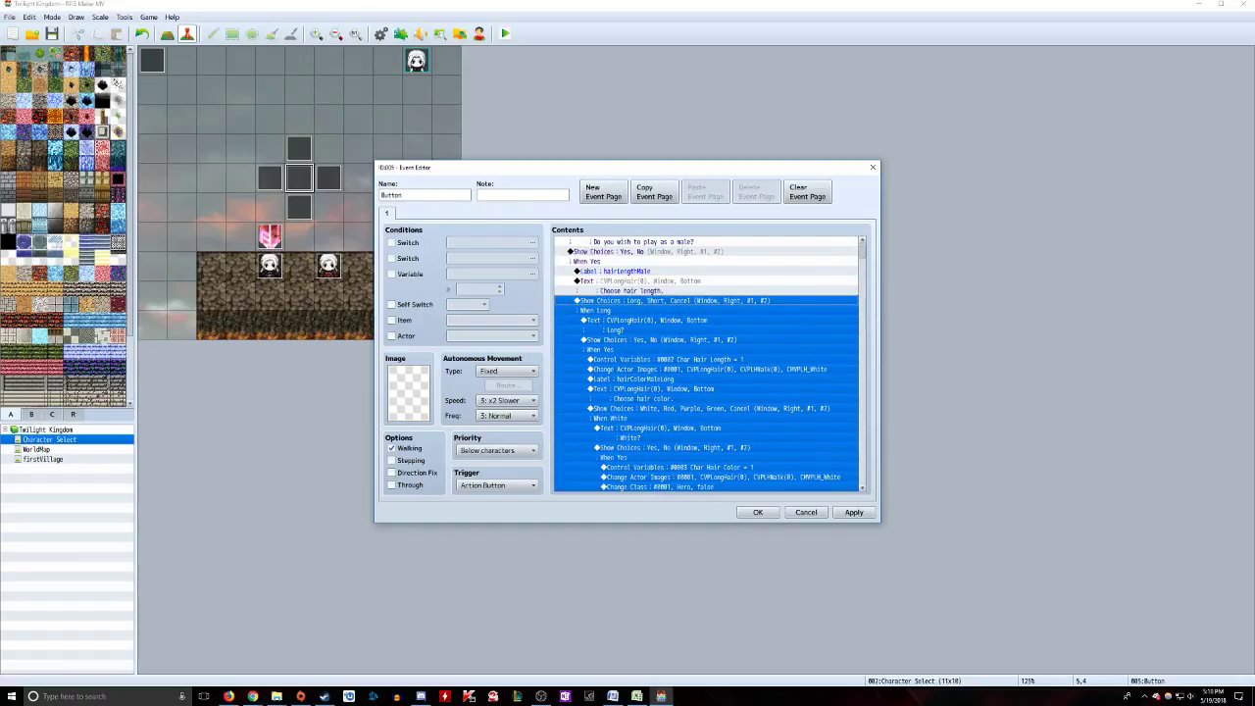
# Step: Check the face and window settings of the "Long?" message in the When Long branch
pyautogui.click(643, 324)
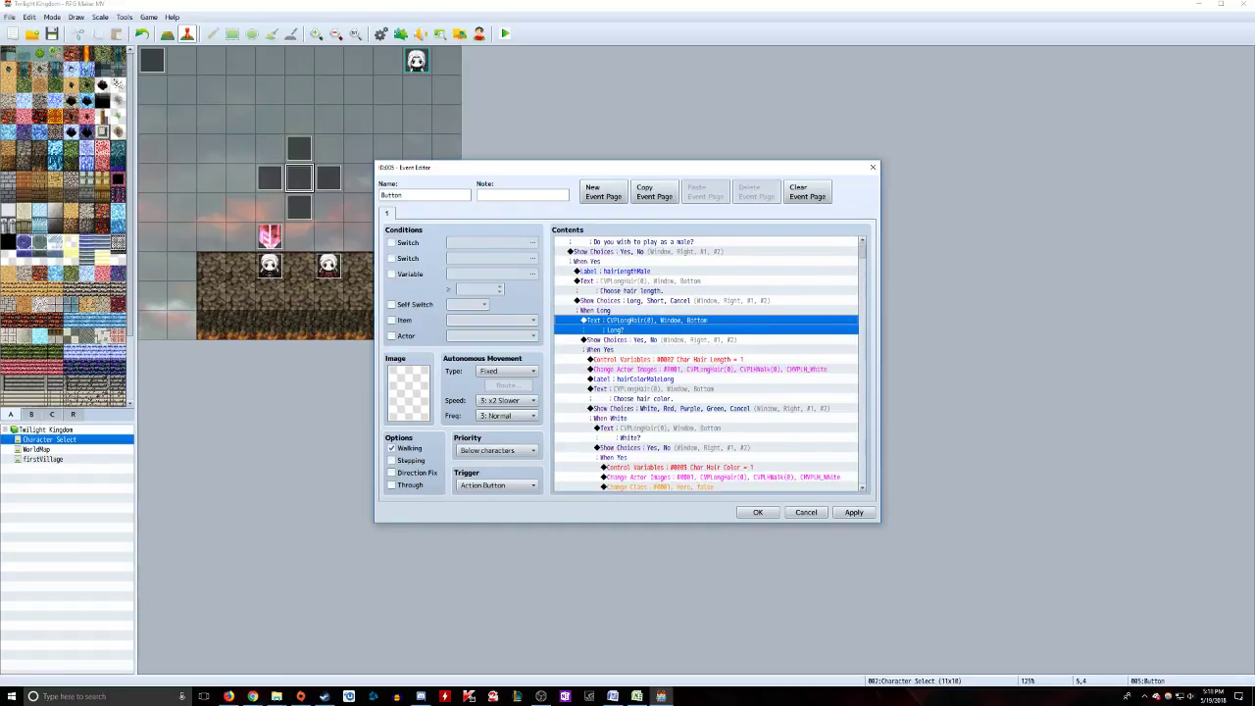
pyautogui.rightClick(616, 319)
pyautogui.click(640, 339)
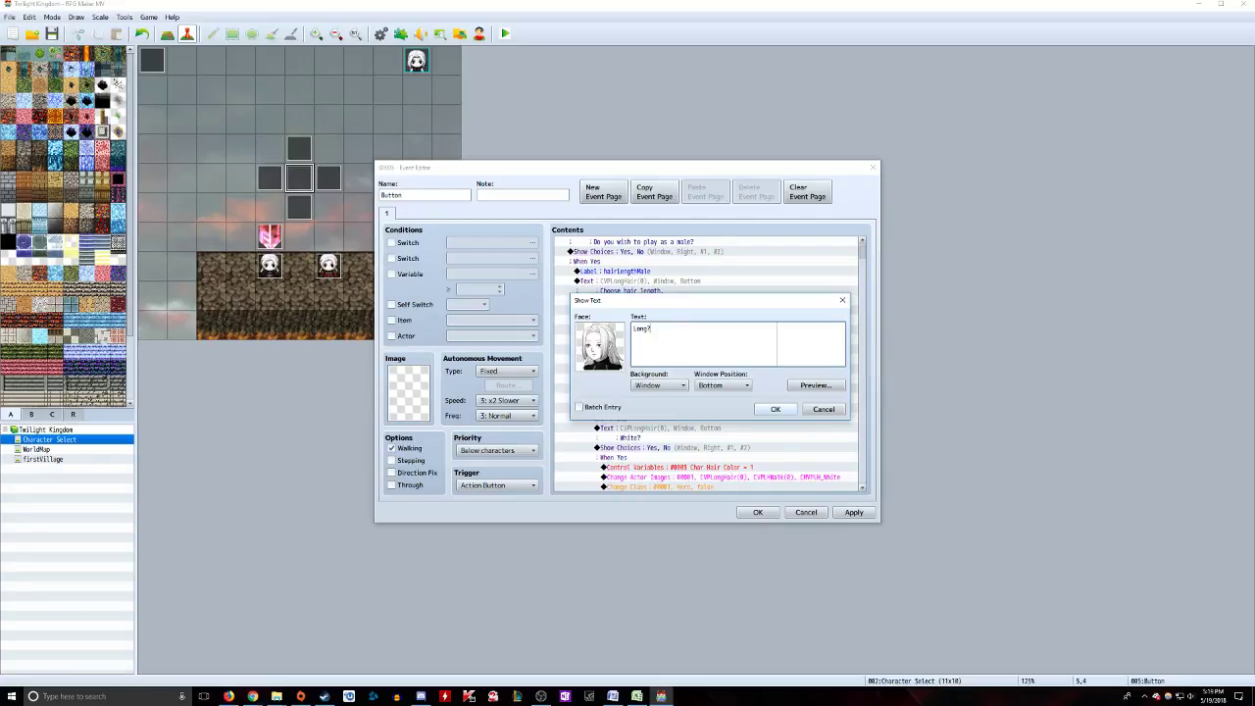
pyautogui.click(775, 410)
# Step: Select the Yes, No choice block below the "Long?" message and look through it down to the When Short branch
pyautogui.press('Down')
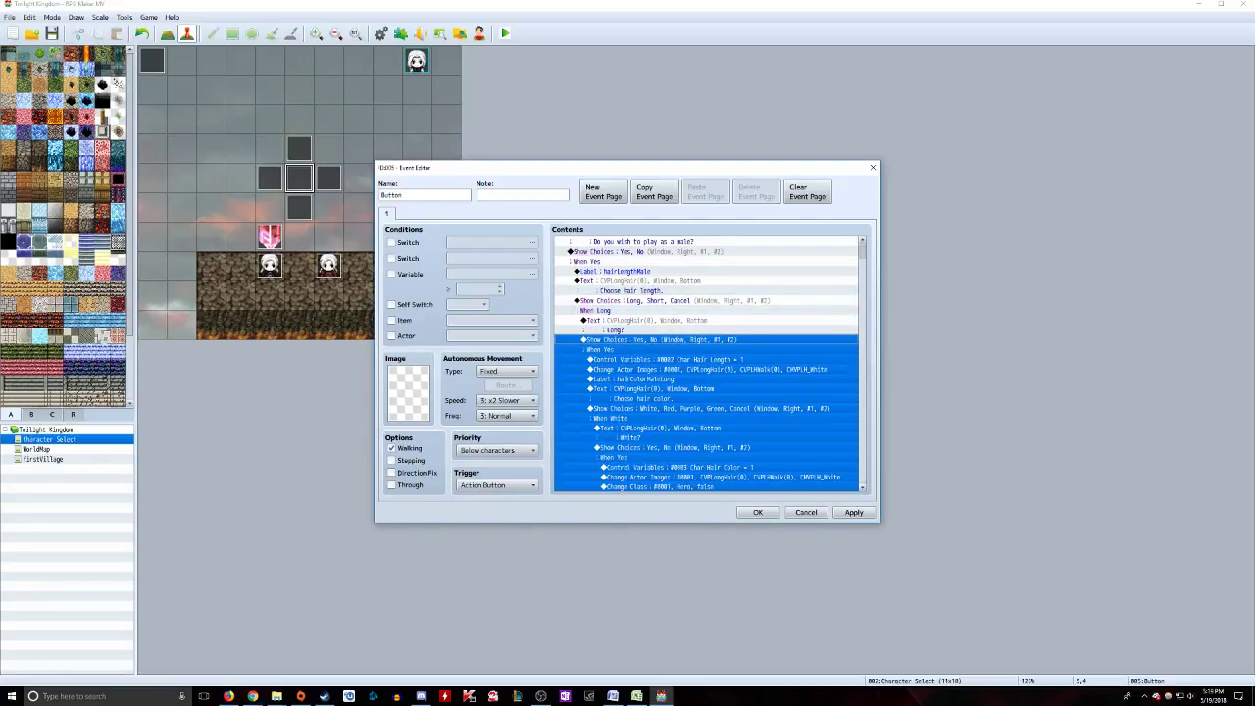
pyautogui.scroll(-14, 706, 363)
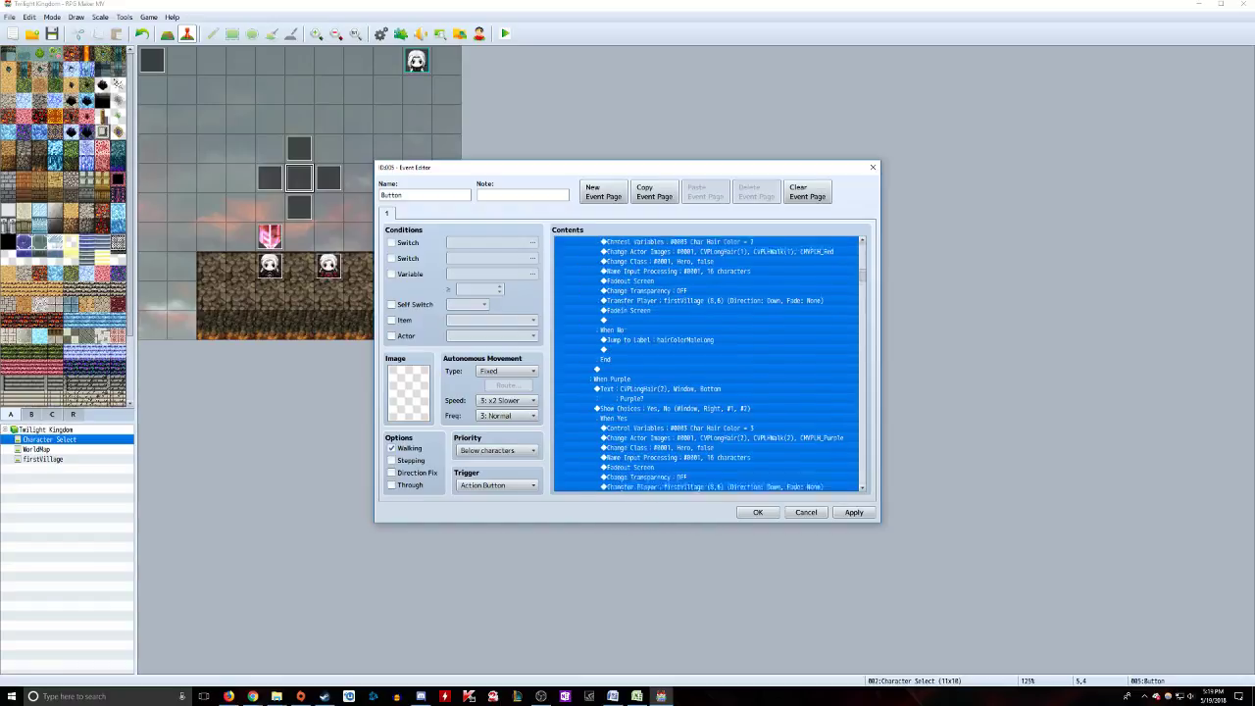
pyautogui.scroll(-7, 706, 363)
pyautogui.scroll(-9, 706, 363)
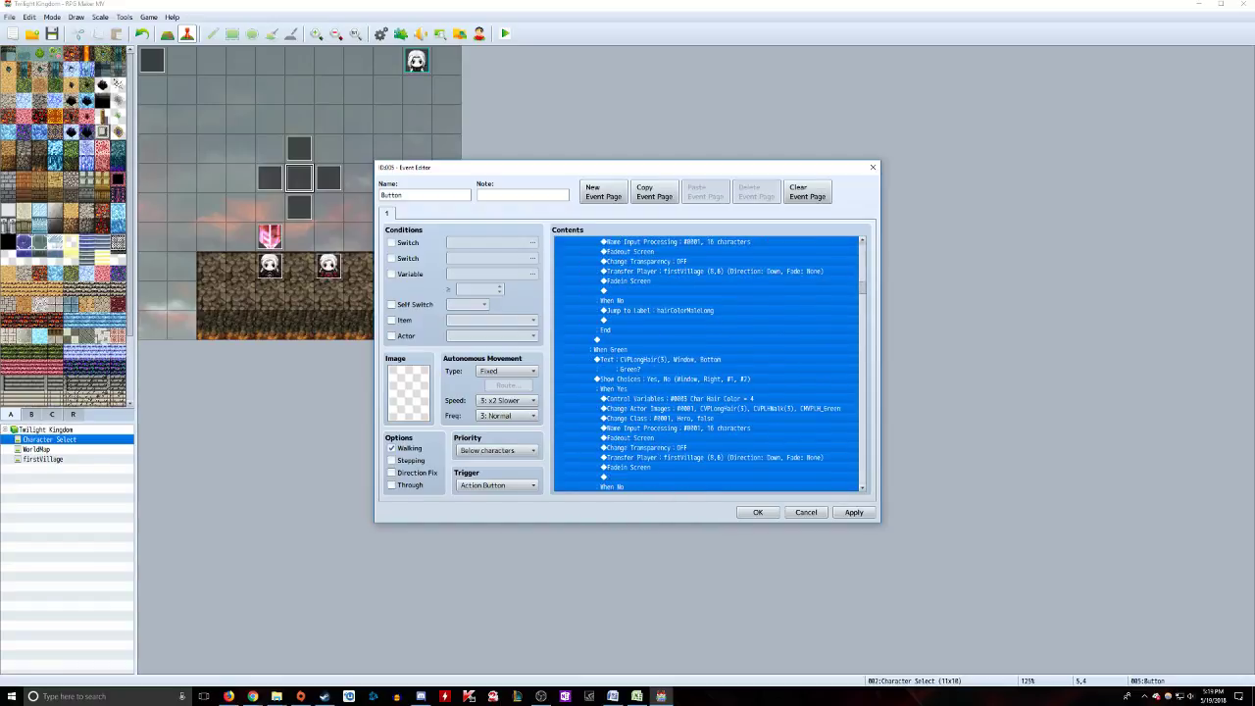
pyautogui.scroll(-1, 706, 363)
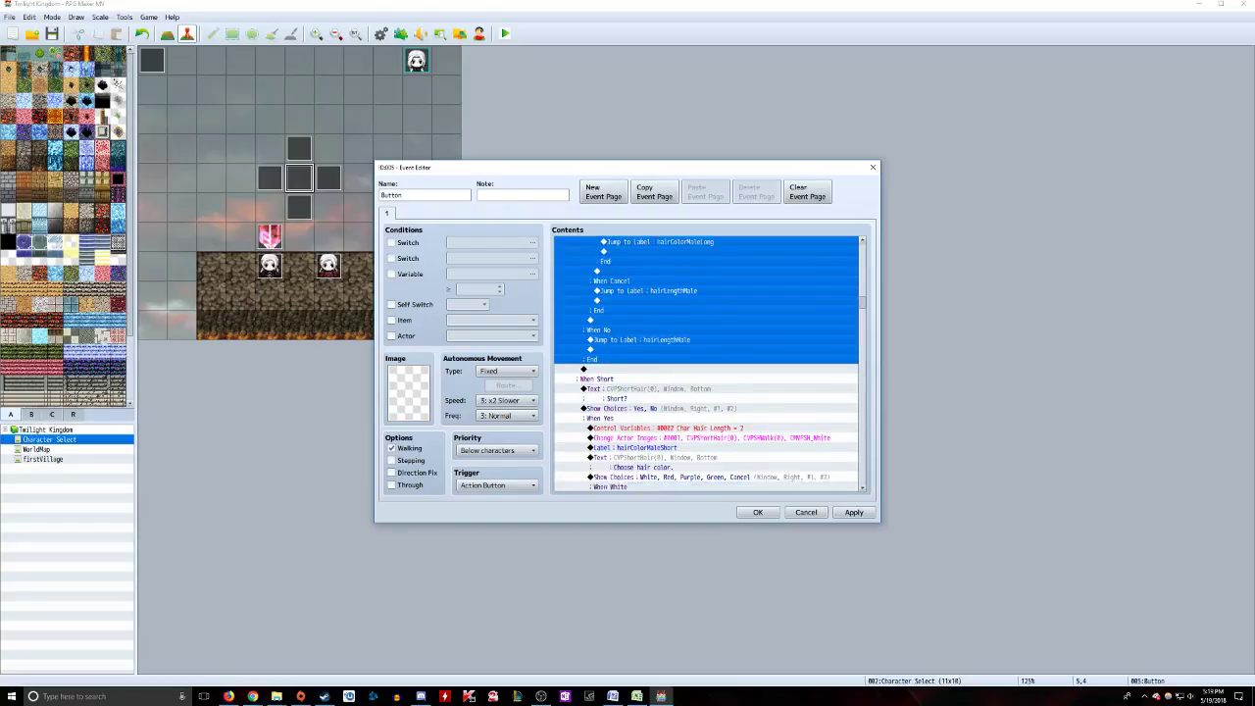
# Step: Check the face and window settings of the "Short?" message in the male When Short branch
pyautogui.rightClick(588, 359)
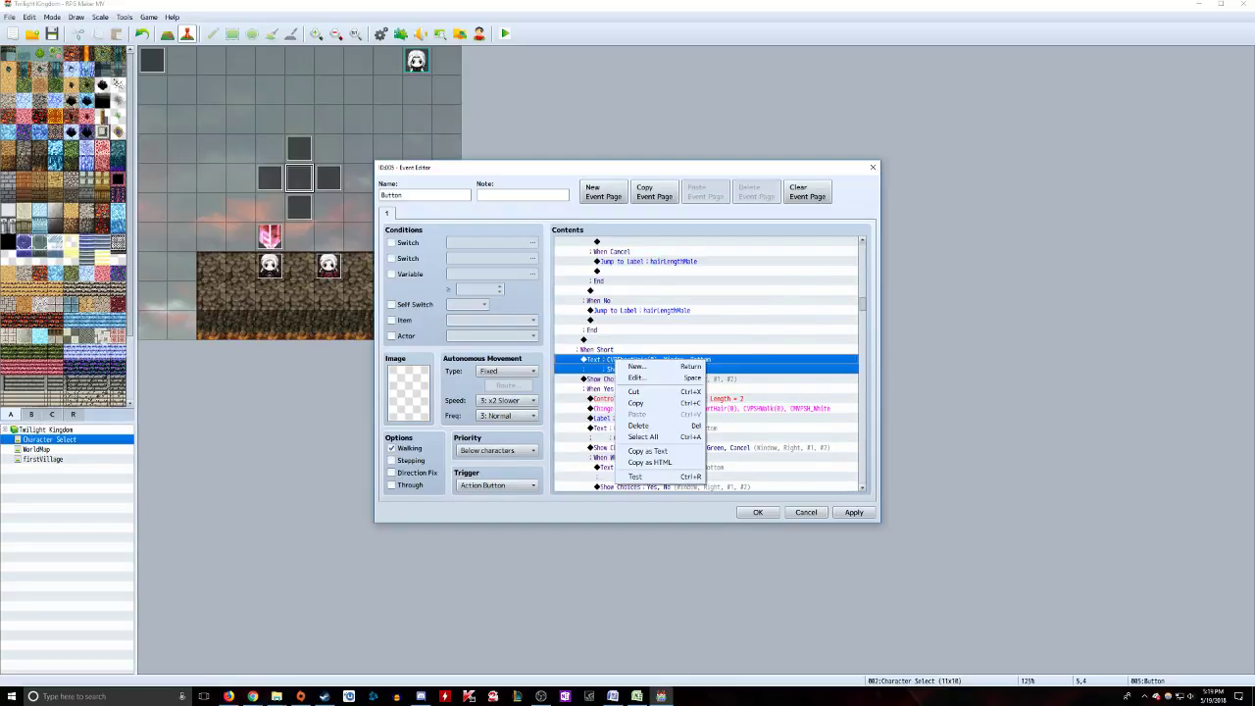
pyautogui.click(613, 378)
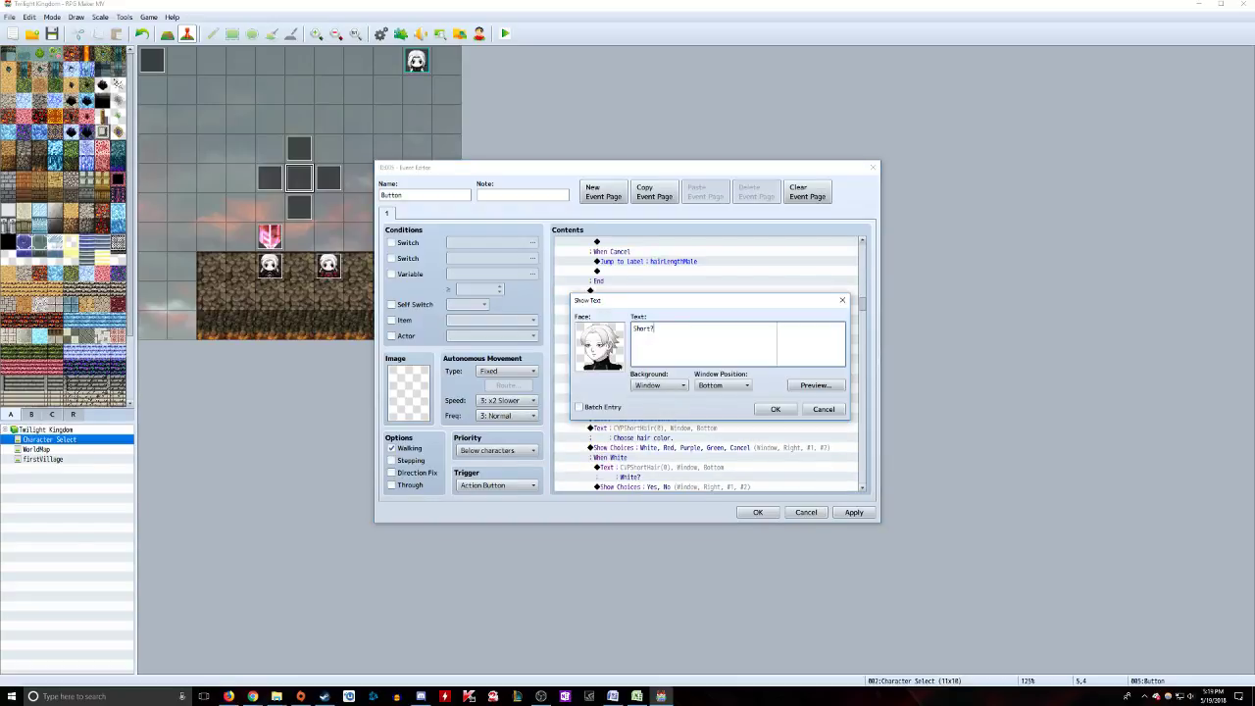
pyautogui.click(775, 409)
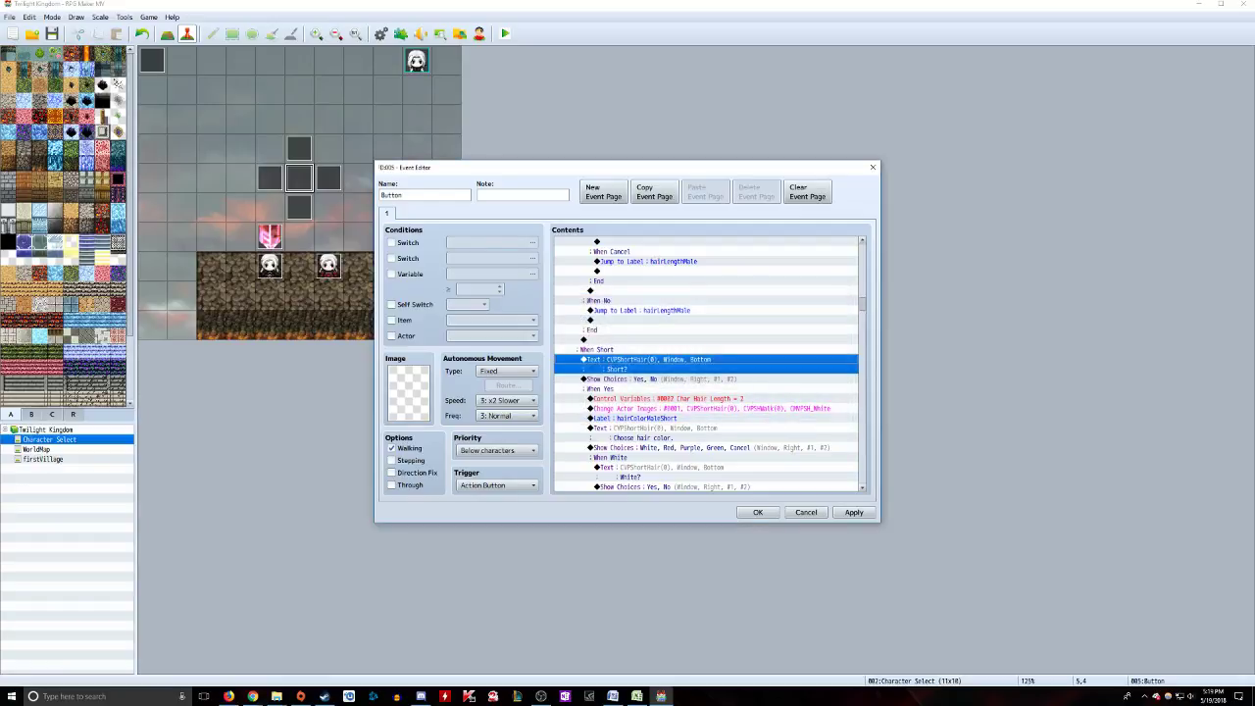
# Step: Look through the male and female hair length and hair color branches, returning to the male When Long branch
pyautogui.scroll(4, 706, 363)
pyautogui.scroll(8, 706, 363)
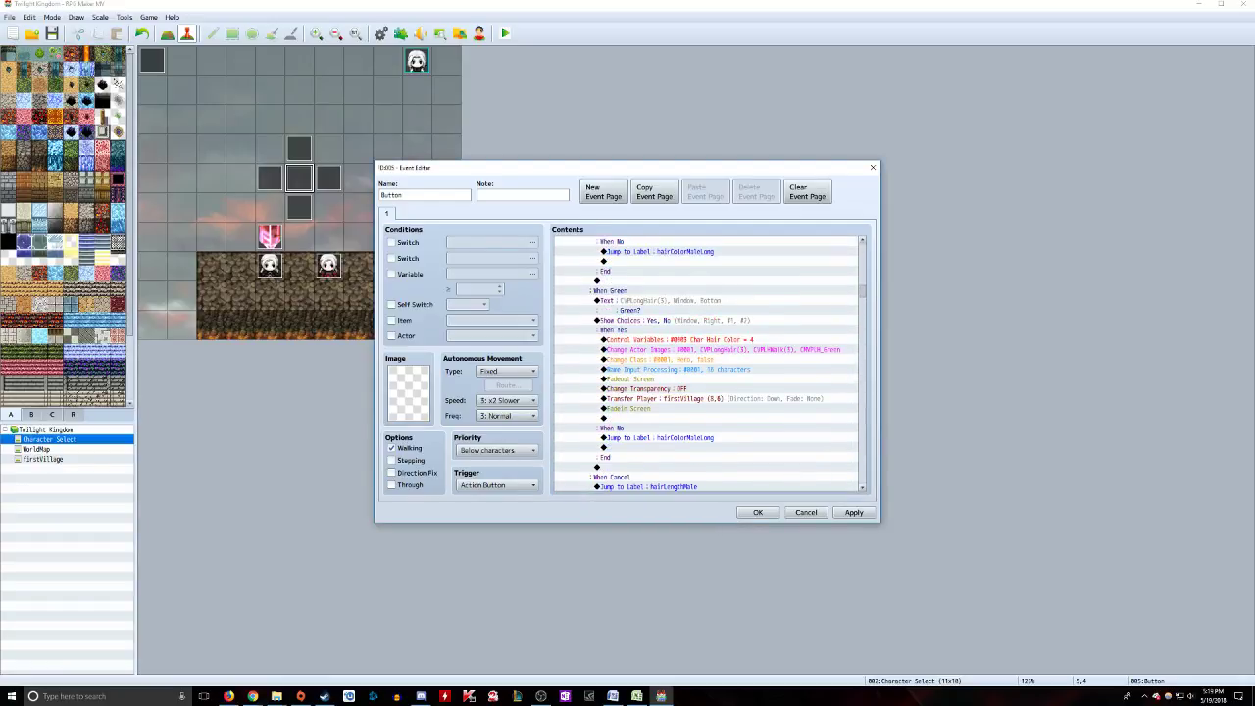
pyautogui.scroll(2, 707, 363)
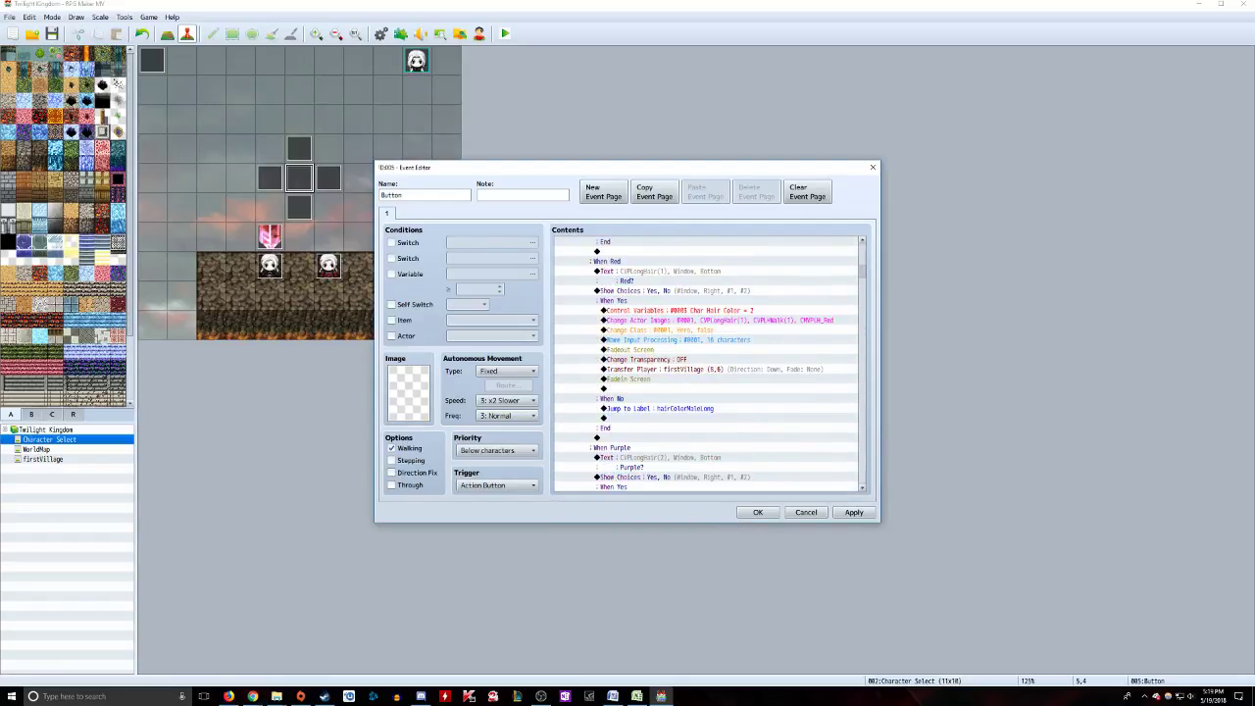
pyautogui.scroll(-7, 706, 363)
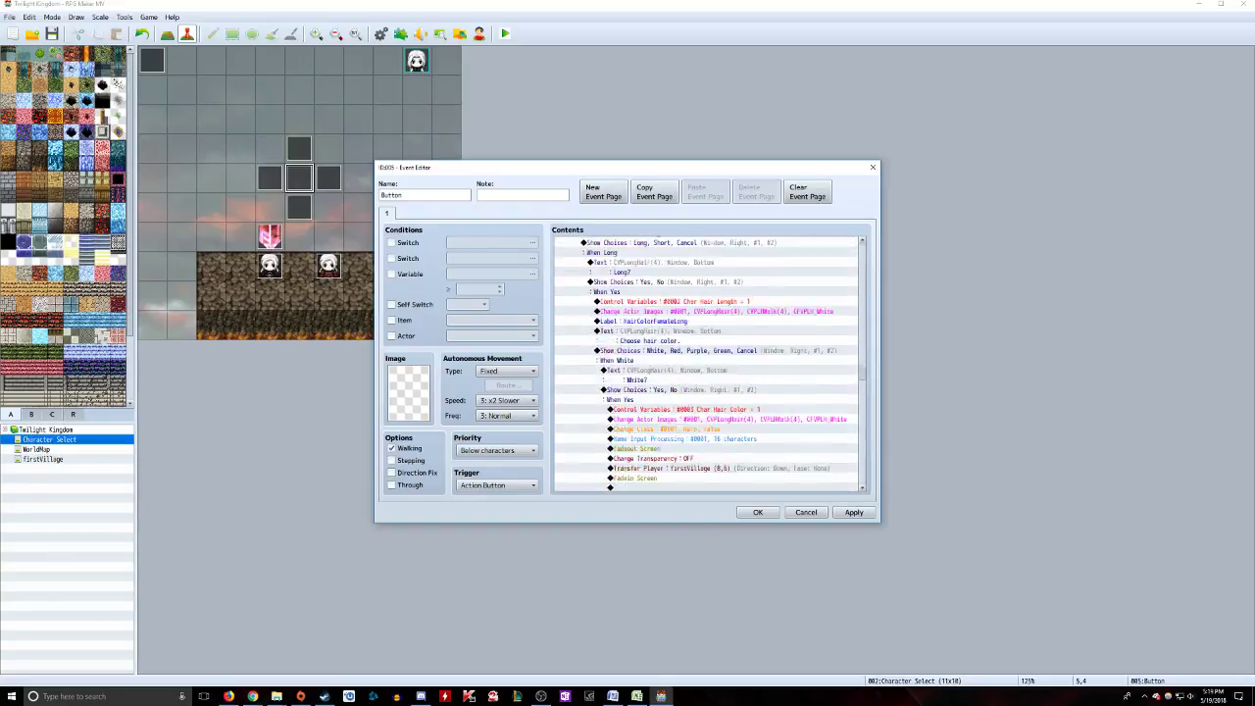
pyautogui.scroll(-12, 706, 363)
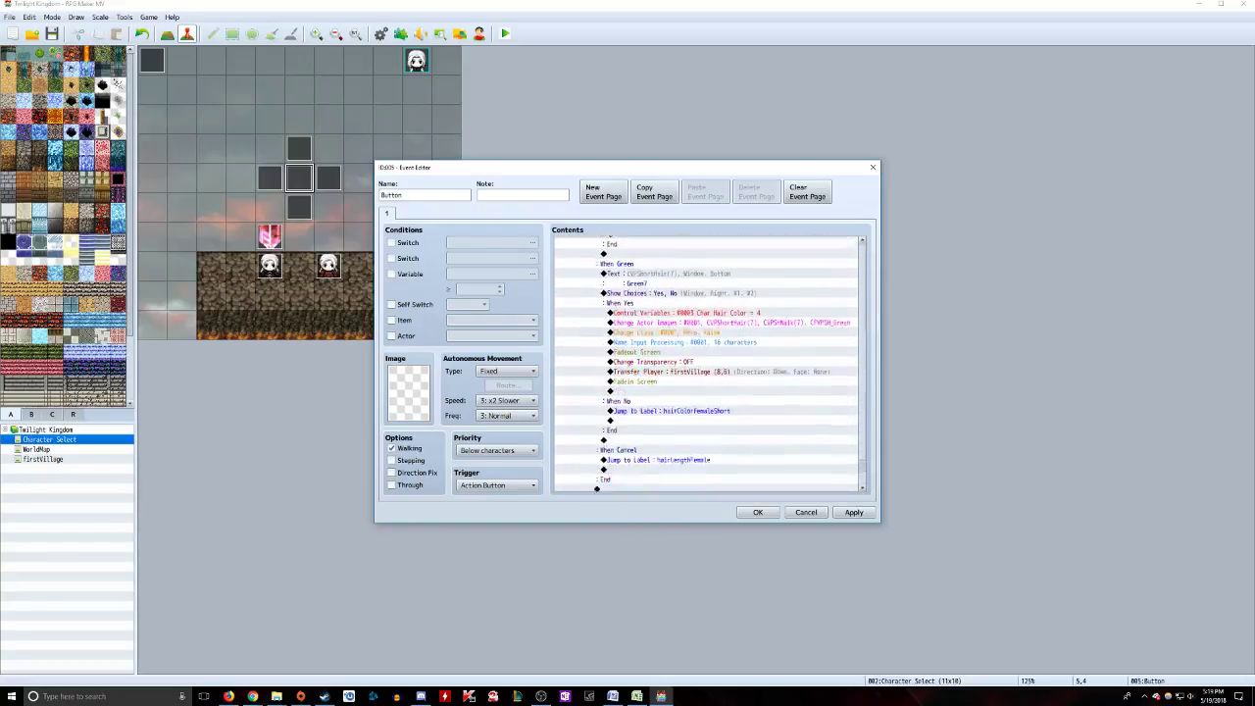
pyautogui.scroll(20, 706, 363)
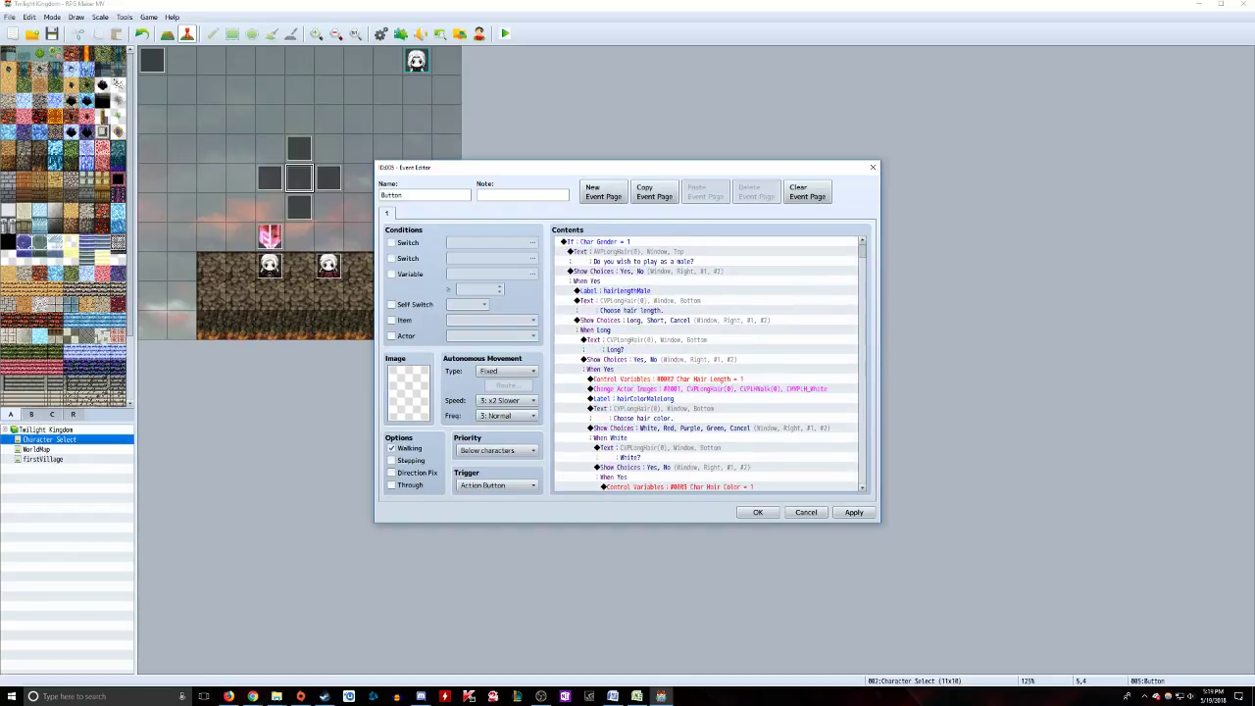
pyautogui.scroll(-2, 706, 363)
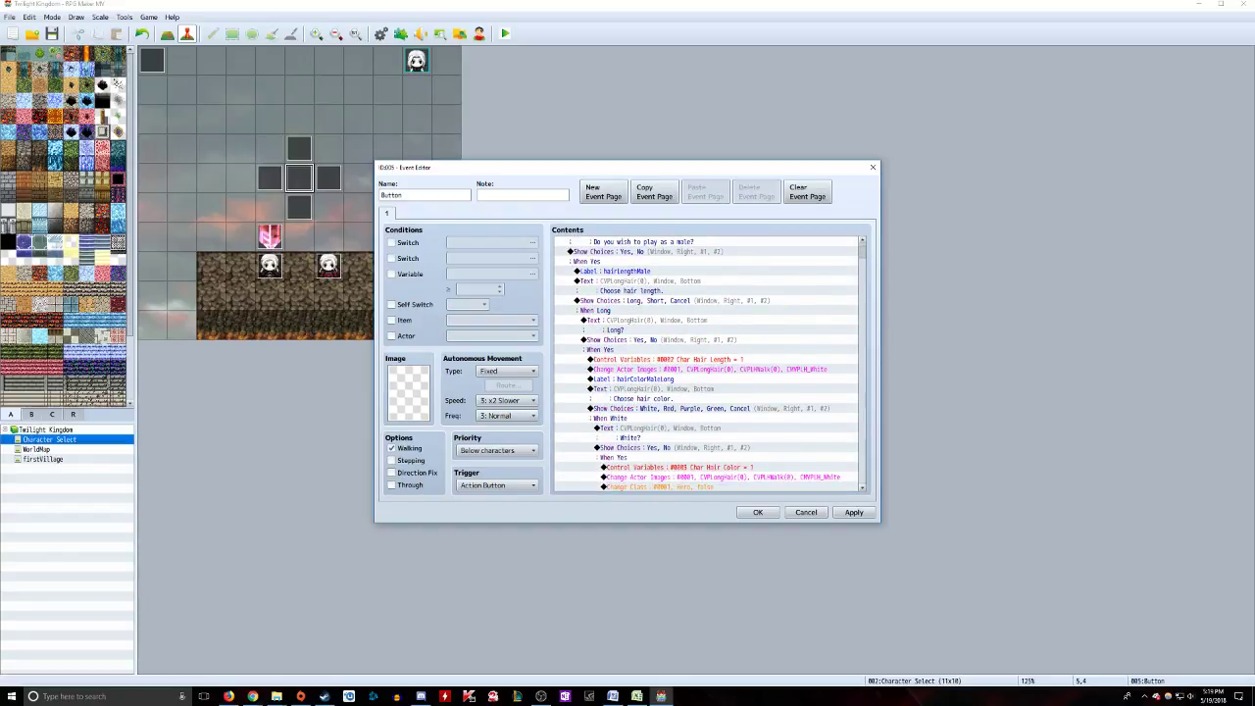
pyautogui.scroll(-2, 706, 363)
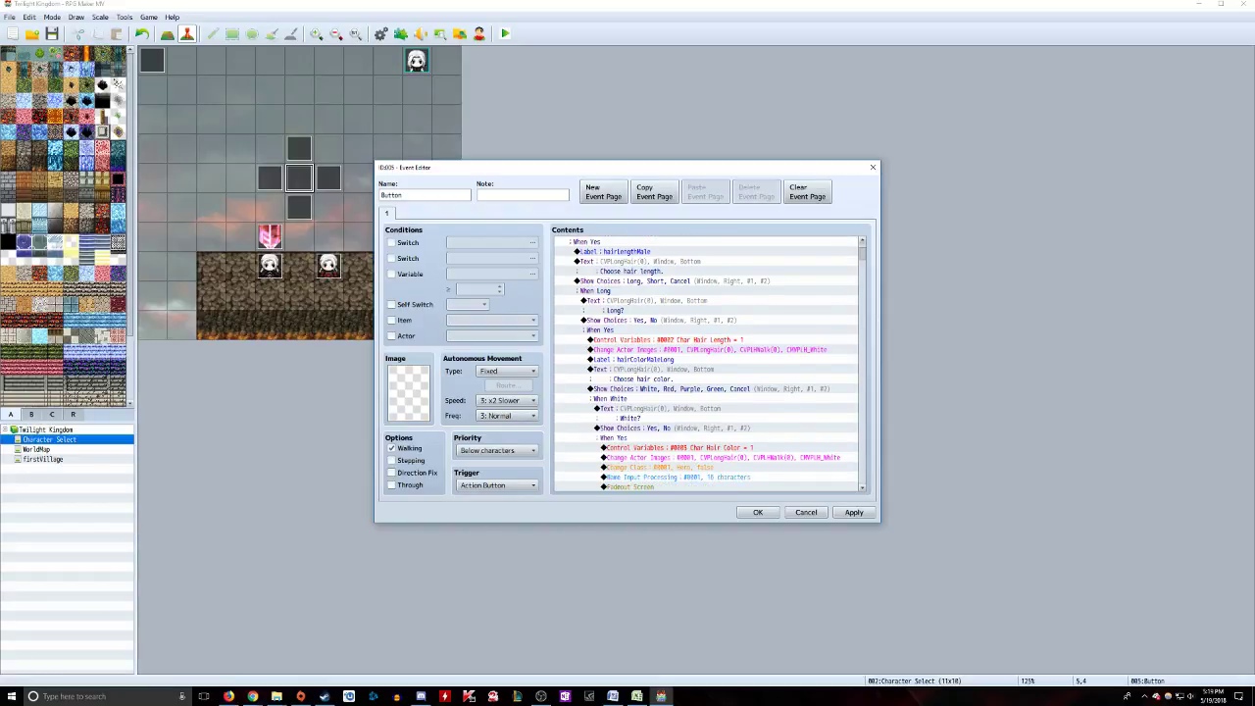
# Step: Examine the Char Hair Length = 1 variable command and the Change Actor Images command in the male Long Yes branch
pyautogui.click(706, 339)
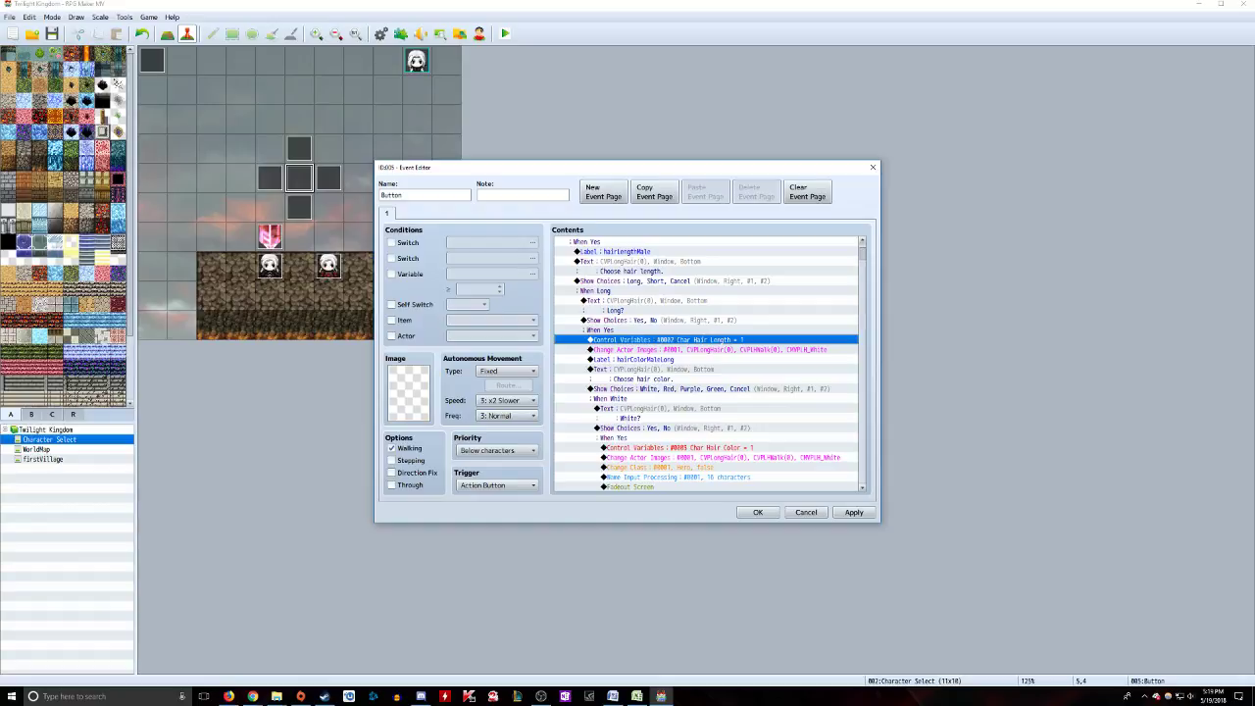
pyautogui.click(705, 349)
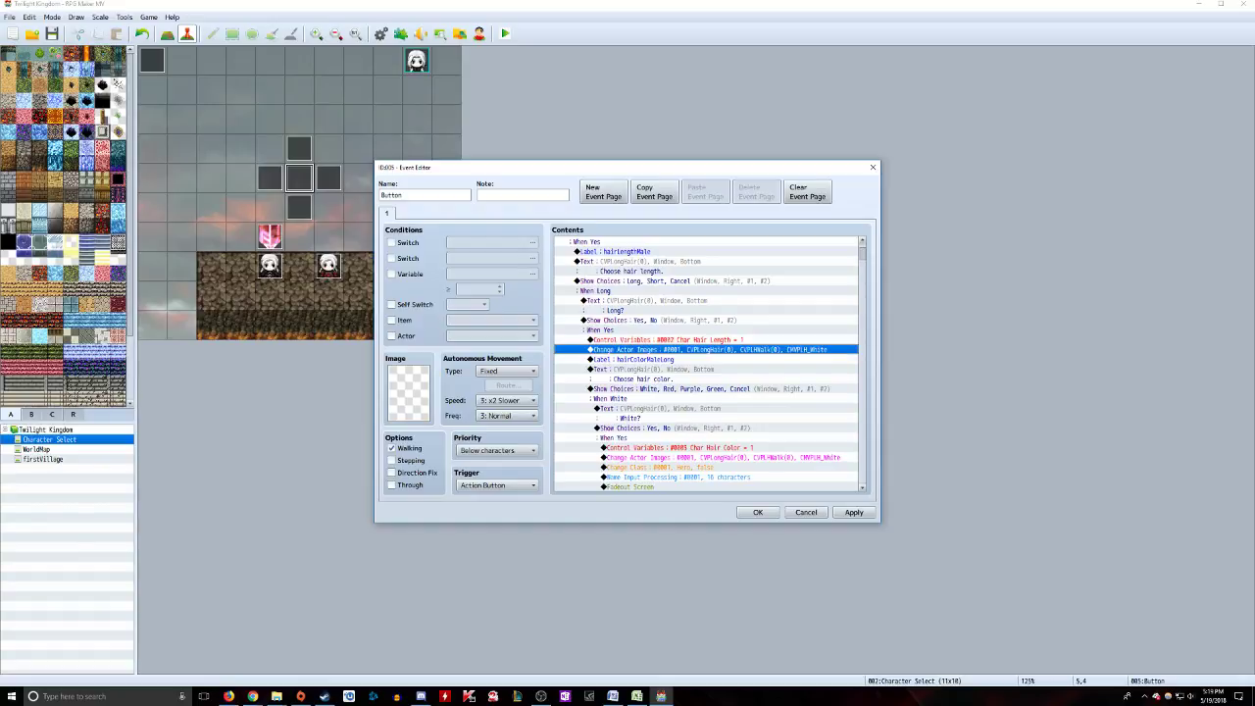
pyautogui.rightClick(723, 350)
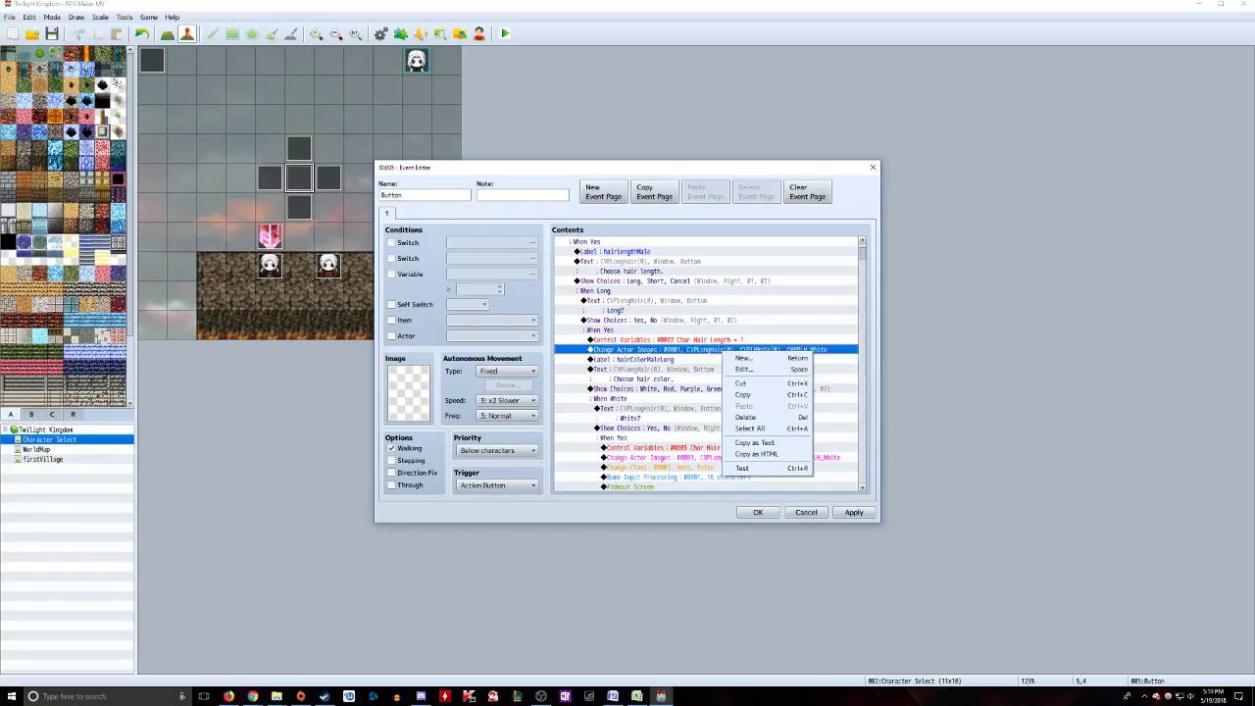
pyautogui.click(706, 329)
pyautogui.click(705, 349)
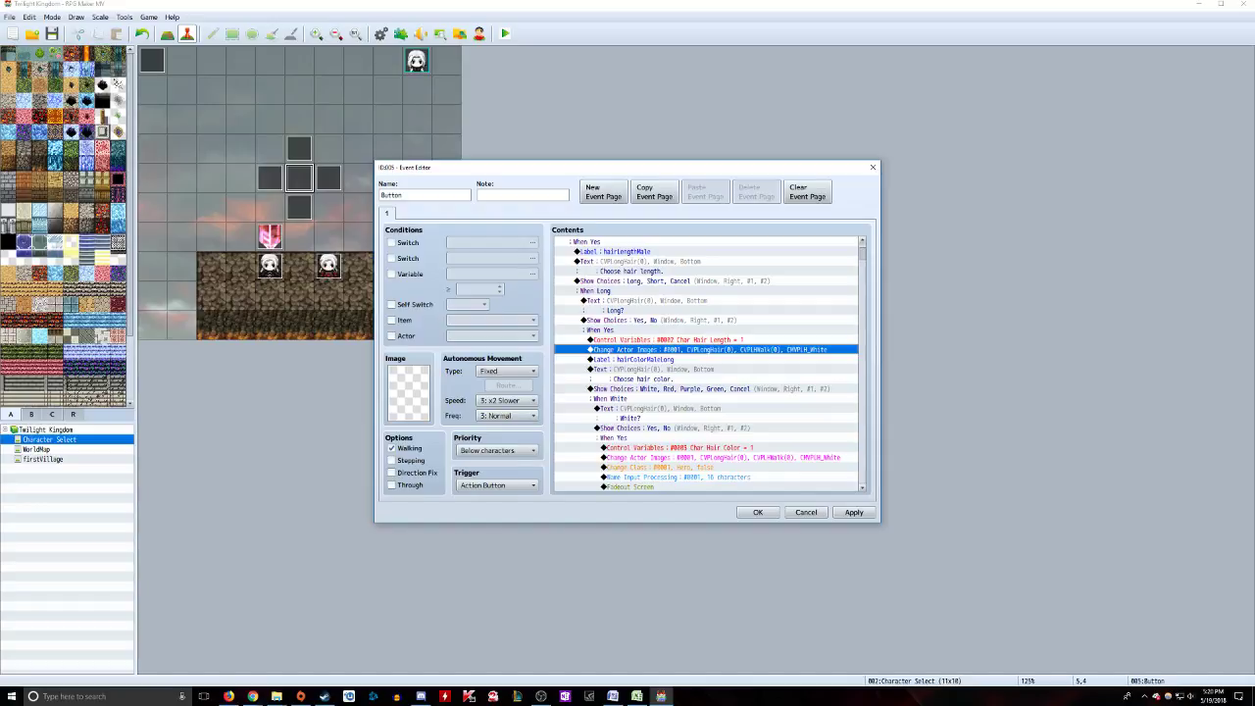
pyautogui.click(667, 339)
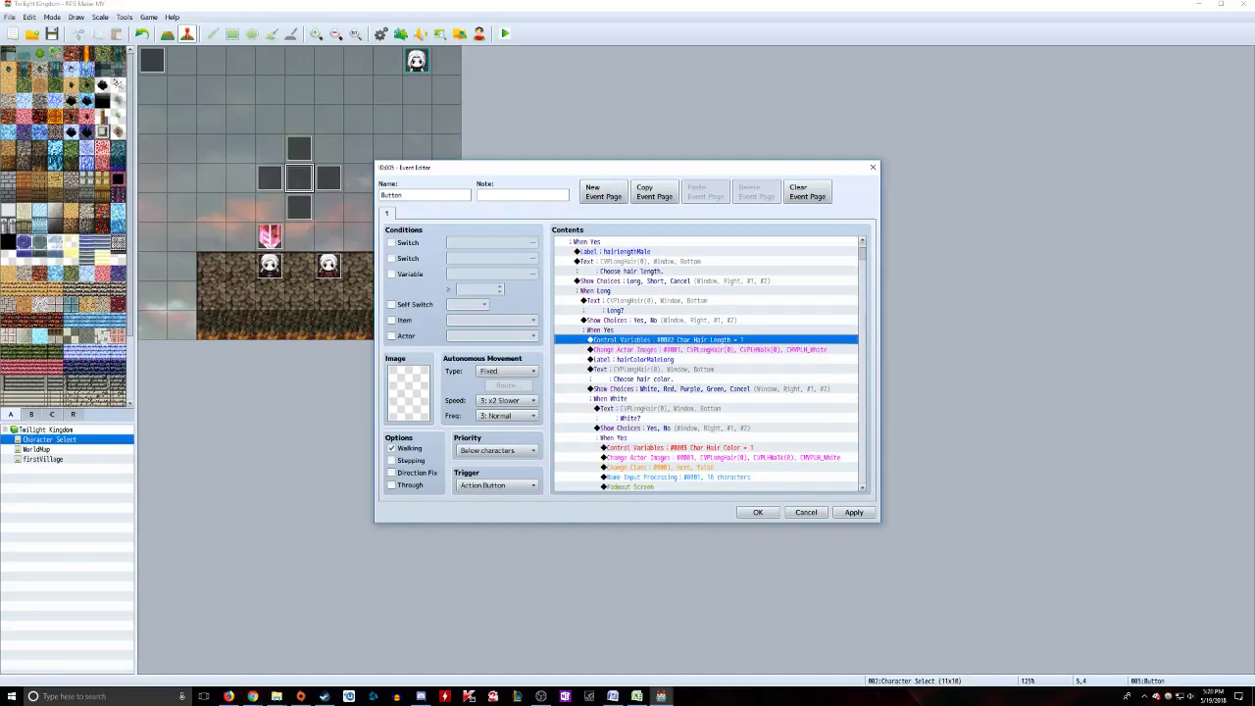
# Step: Select the hairColorMaleLong label and inspect the settings of the "Choose hair color." message below it
pyautogui.click(667, 359)
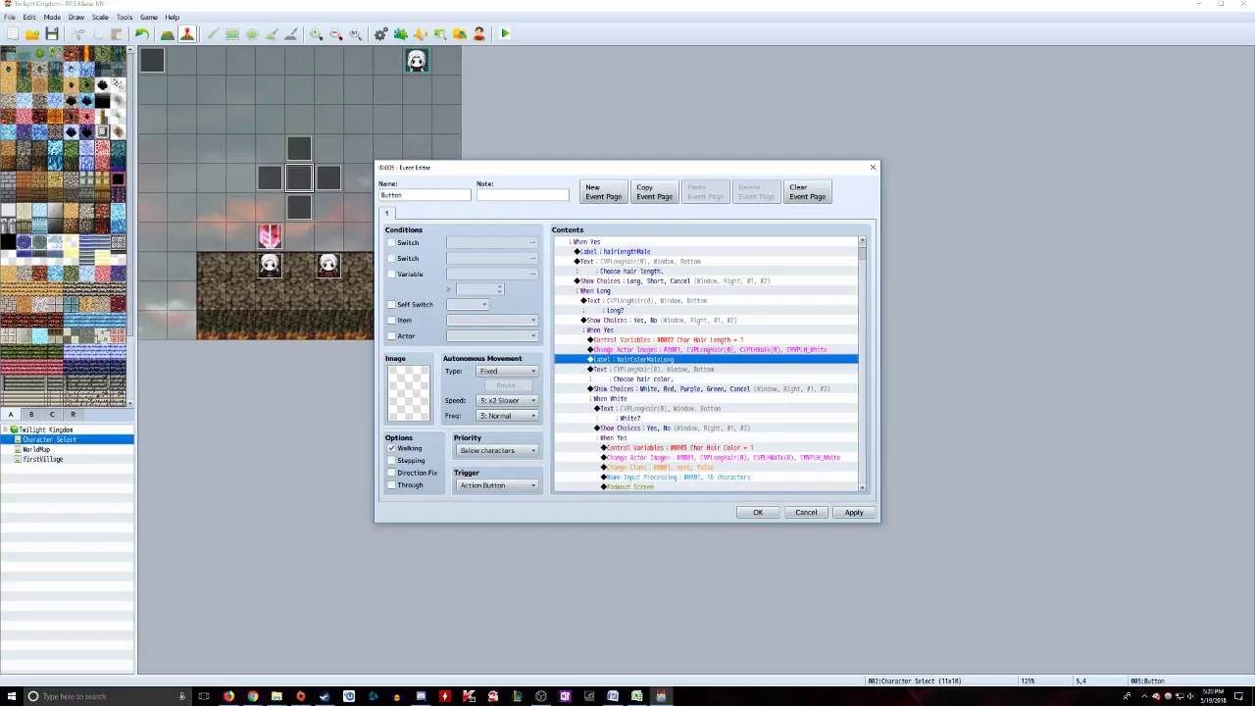
pyautogui.click(667, 371)
pyautogui.rightClick(667, 371)
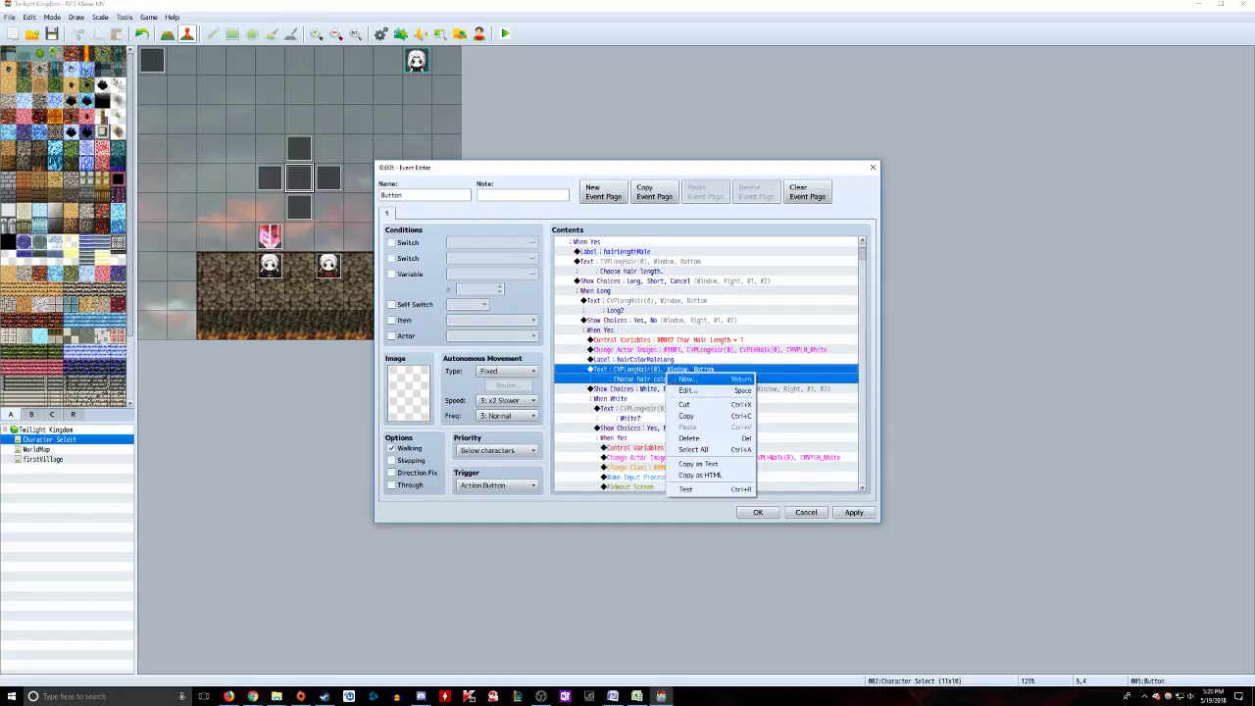
pyautogui.click(686, 390)
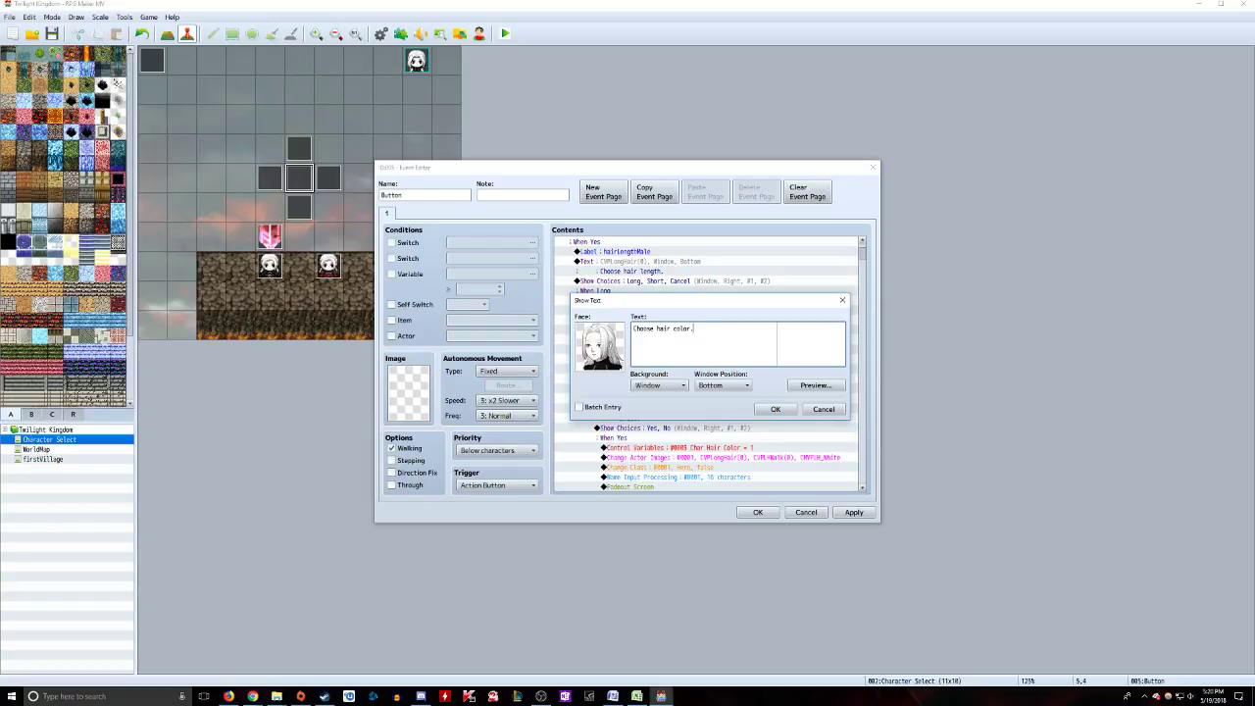
pyautogui.click(776, 409)
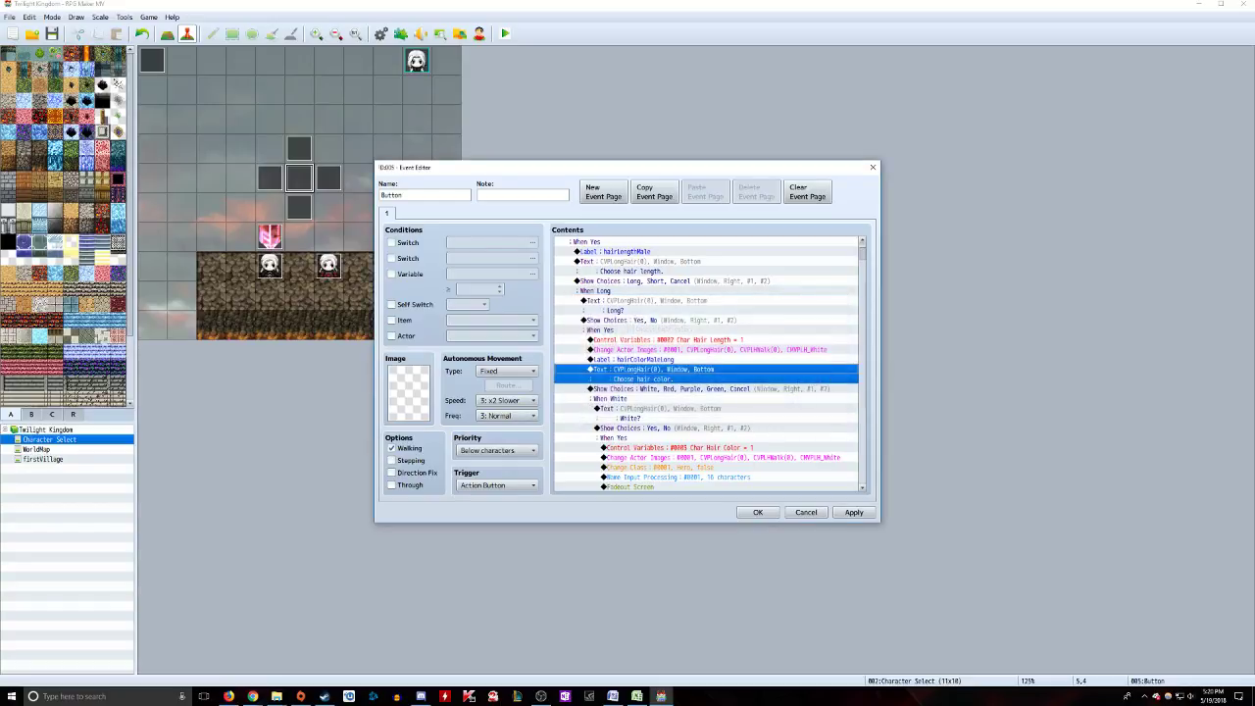
# Step: Select the White, Red, Purple, Green, Cancel choice block for long male hair and examine its color branches and label jumps
pyautogui.scroll(-2, 776, 409)
pyautogui.click(711, 349)
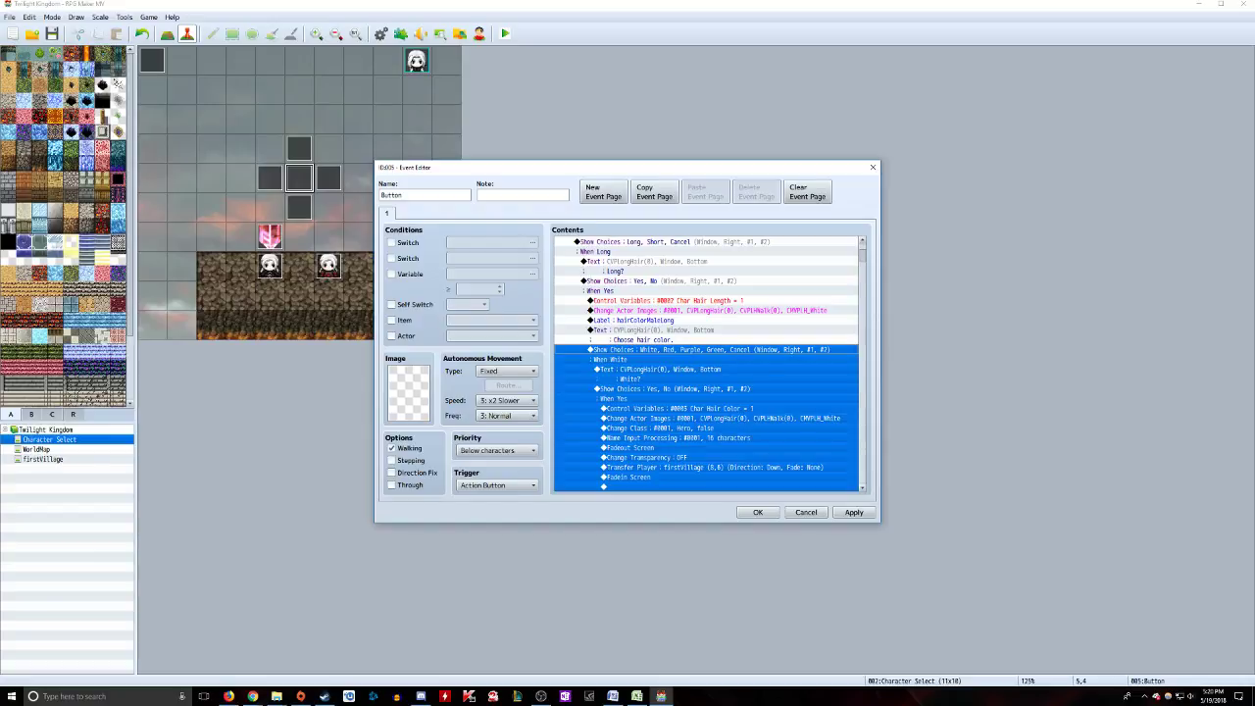
pyautogui.click(705, 359)
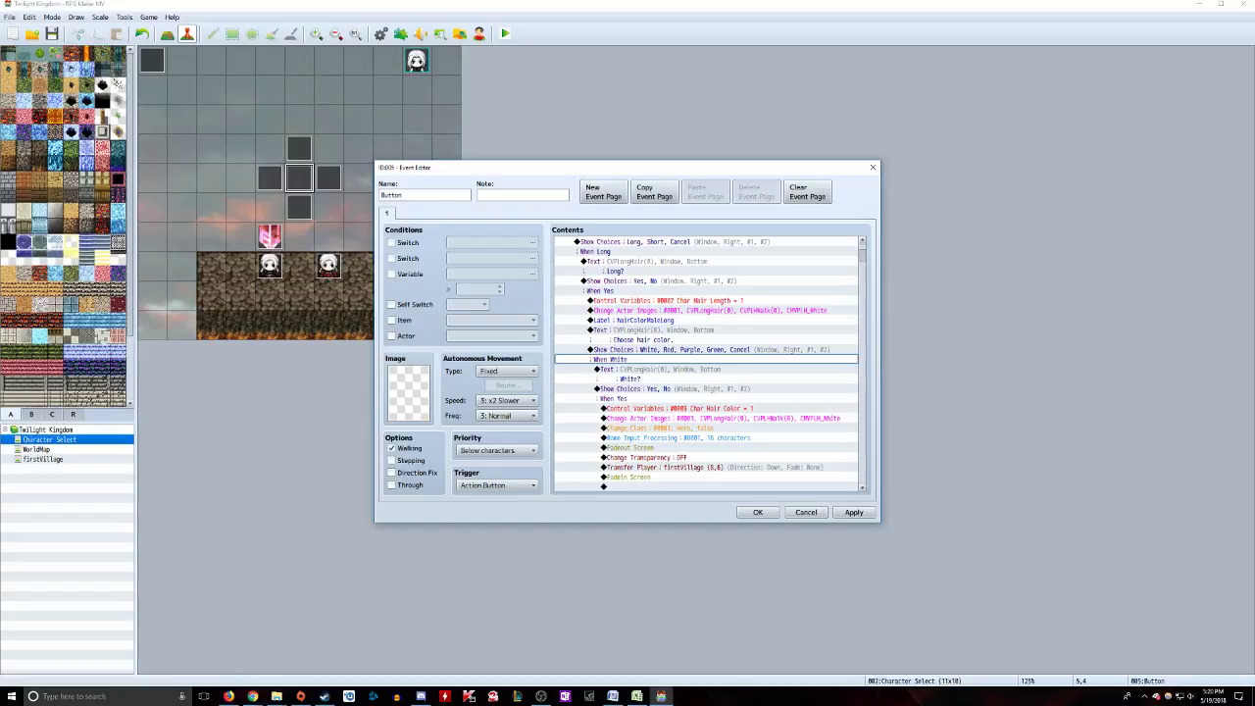
pyautogui.click(706, 349)
pyautogui.scroll(-7, 706, 363)
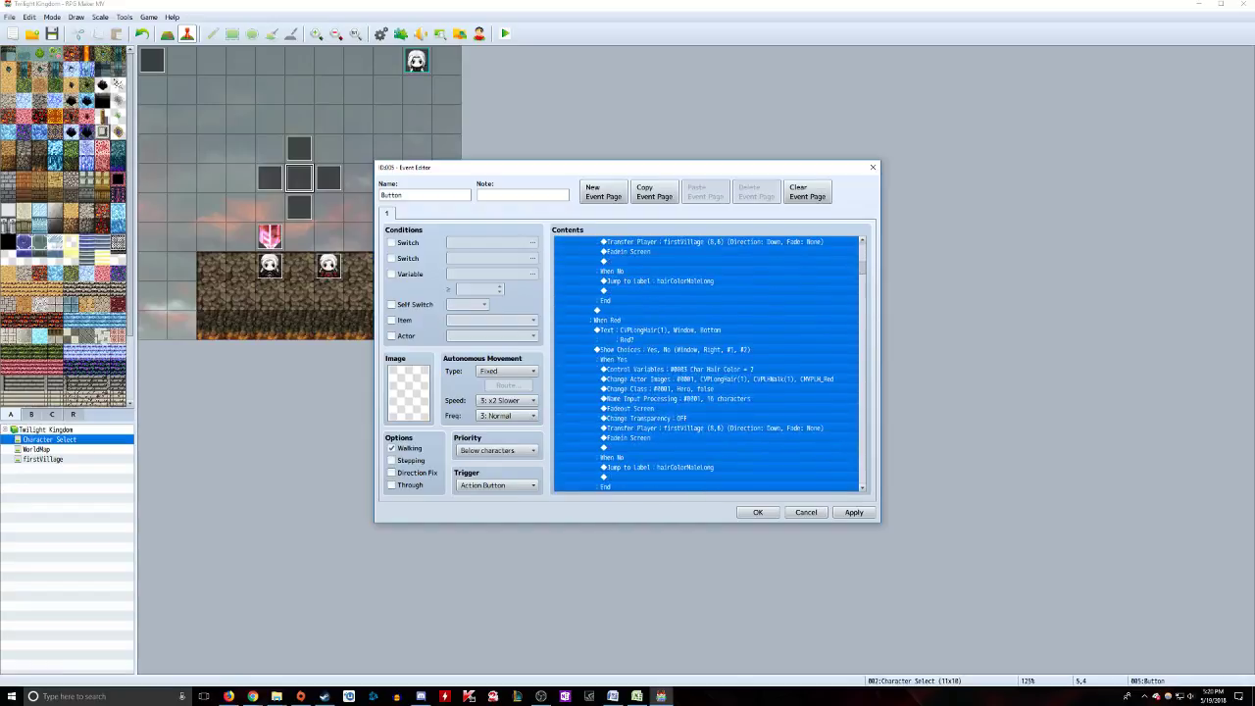
pyautogui.scroll(-10, 707, 363)
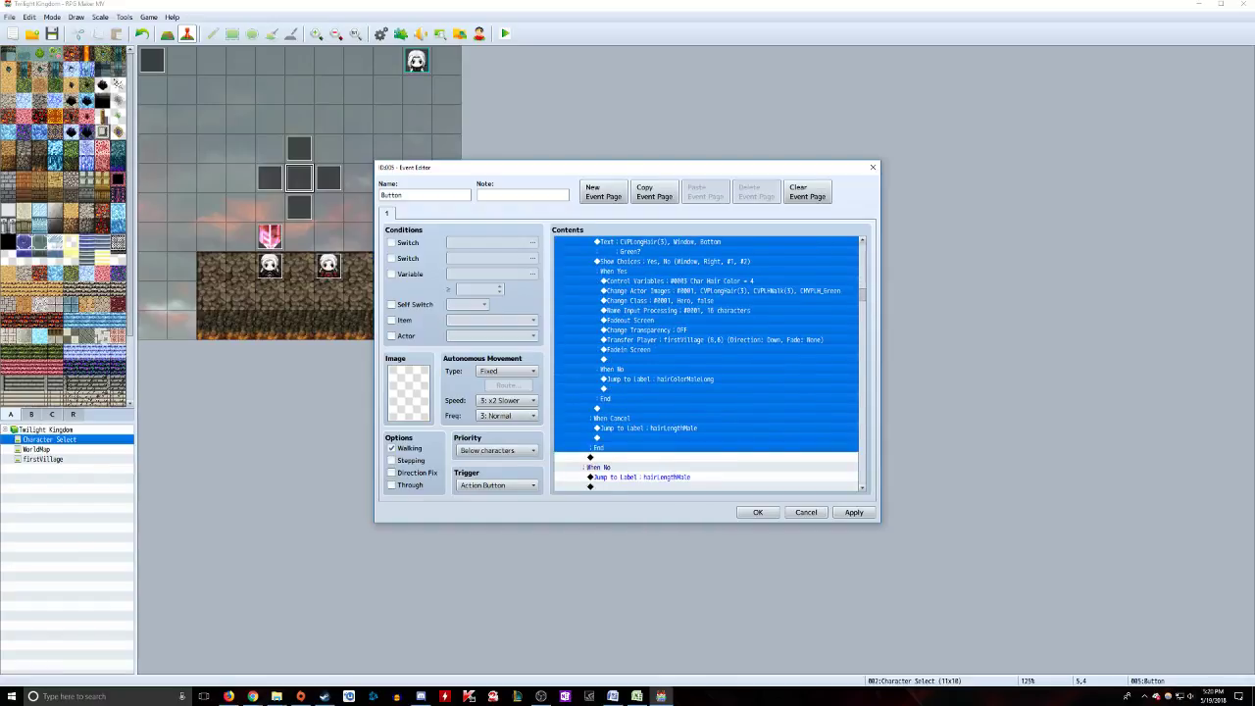
pyautogui.scroll(15, 706, 363)
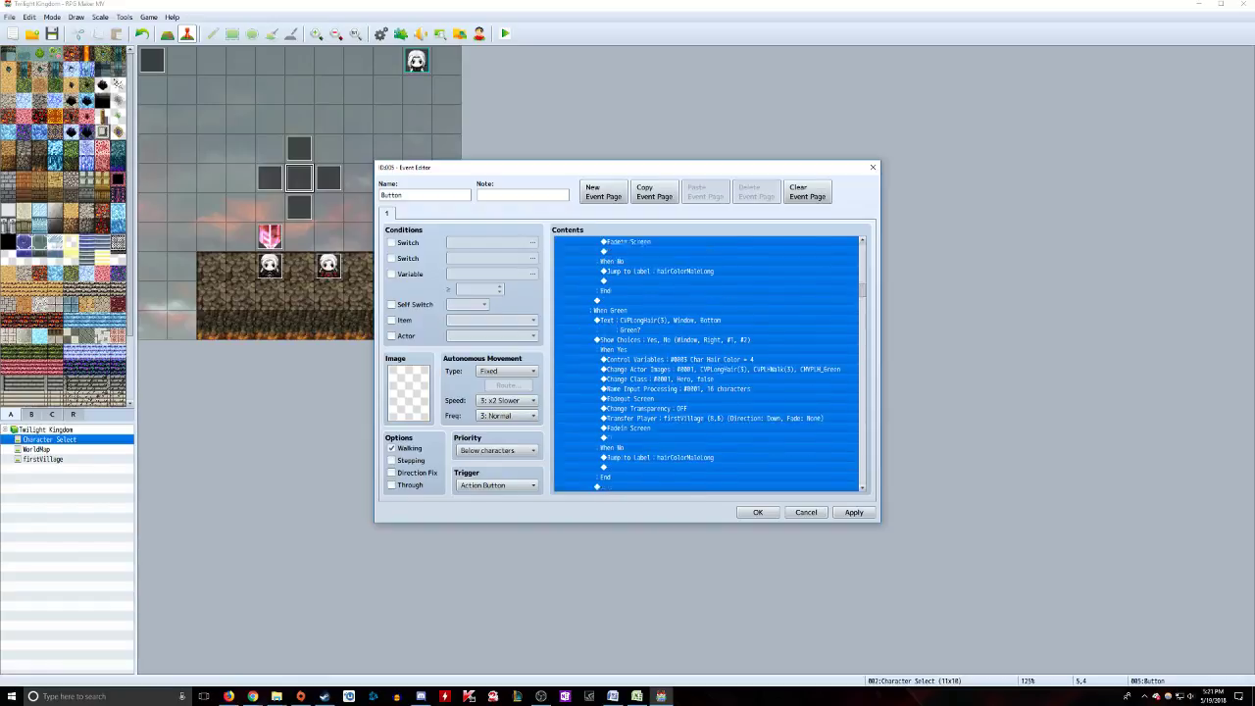
pyautogui.scroll(9, 706, 363)
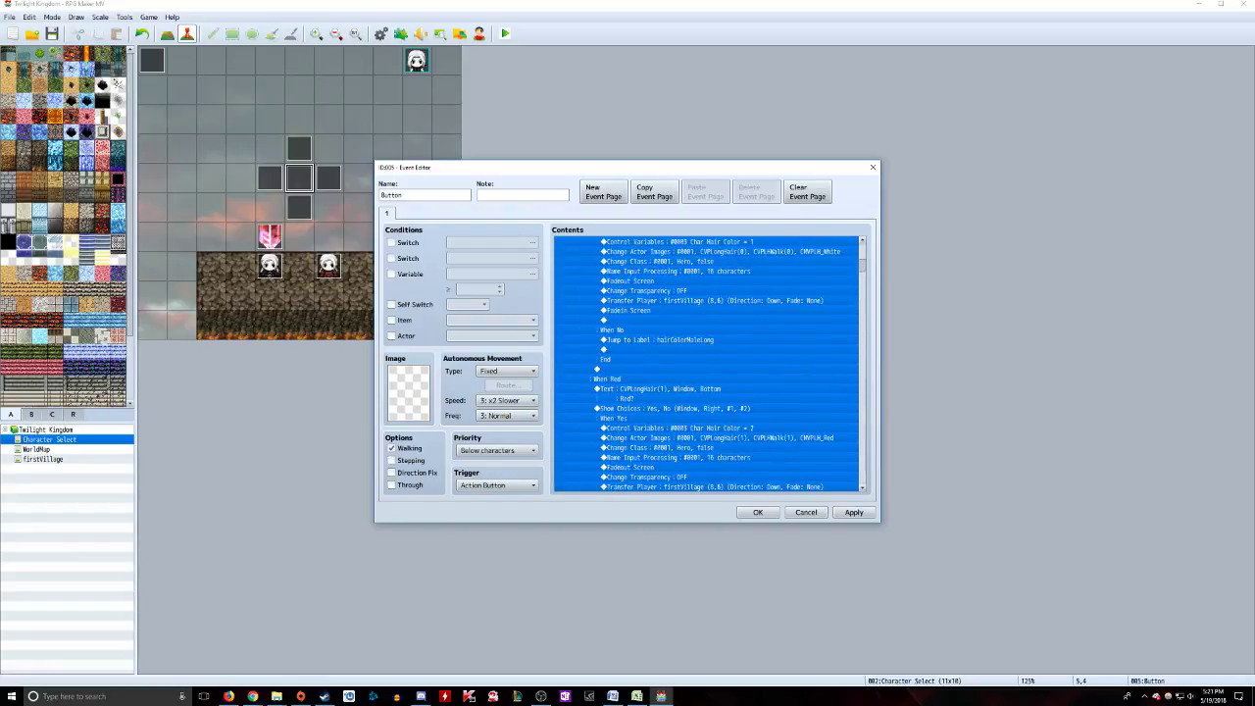
# Step: Inspect the face and window settings of the "White?" message in the male long hair When White branch
pyautogui.click(706, 349)
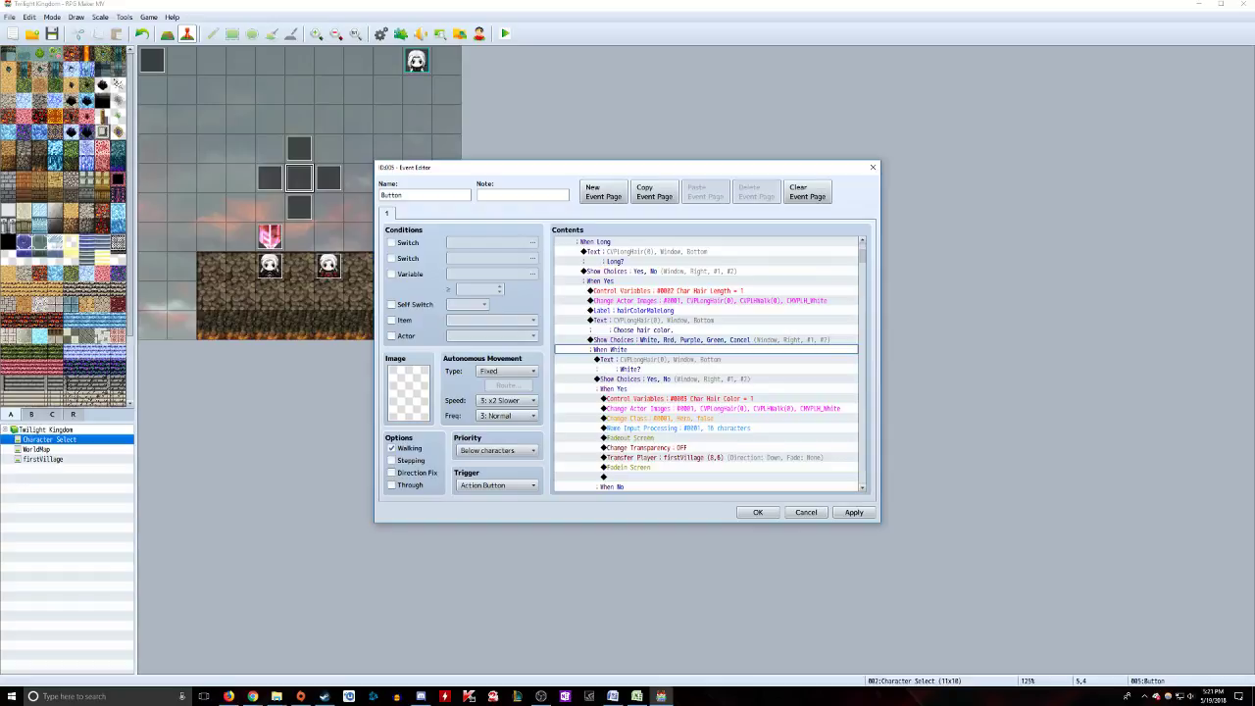
pyautogui.click(706, 364)
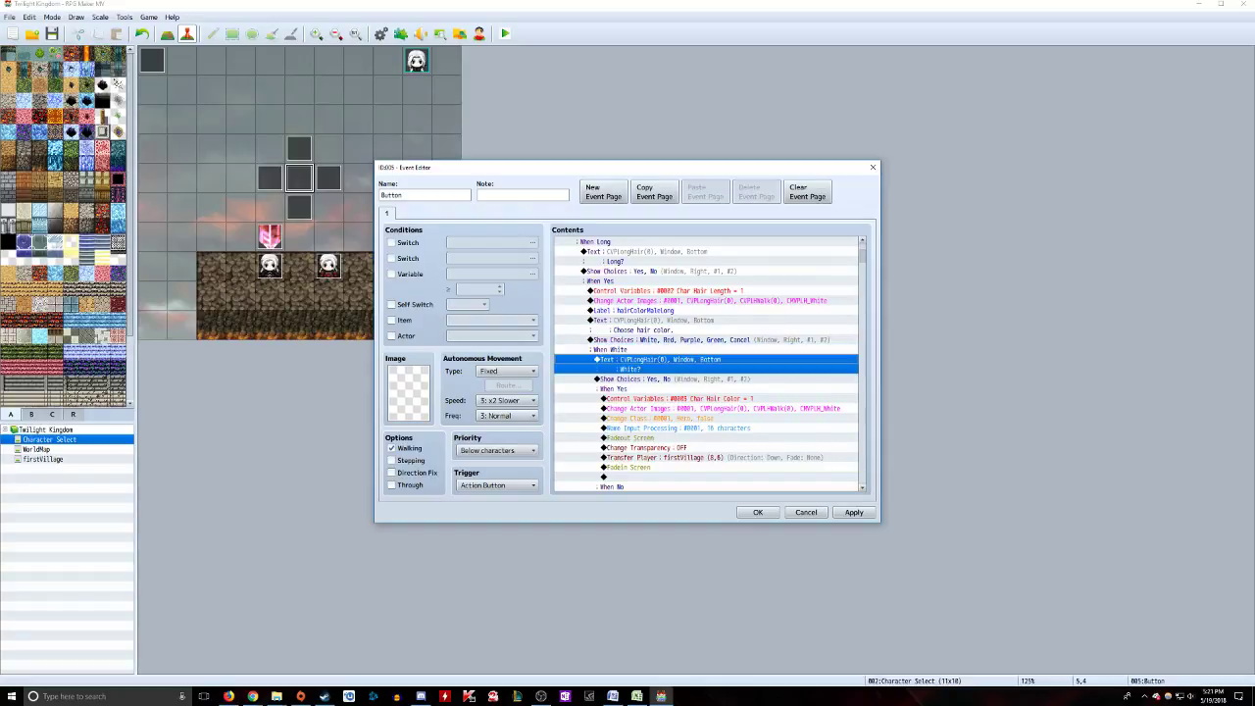
pyautogui.rightClick(645, 359)
pyautogui.click(667, 366)
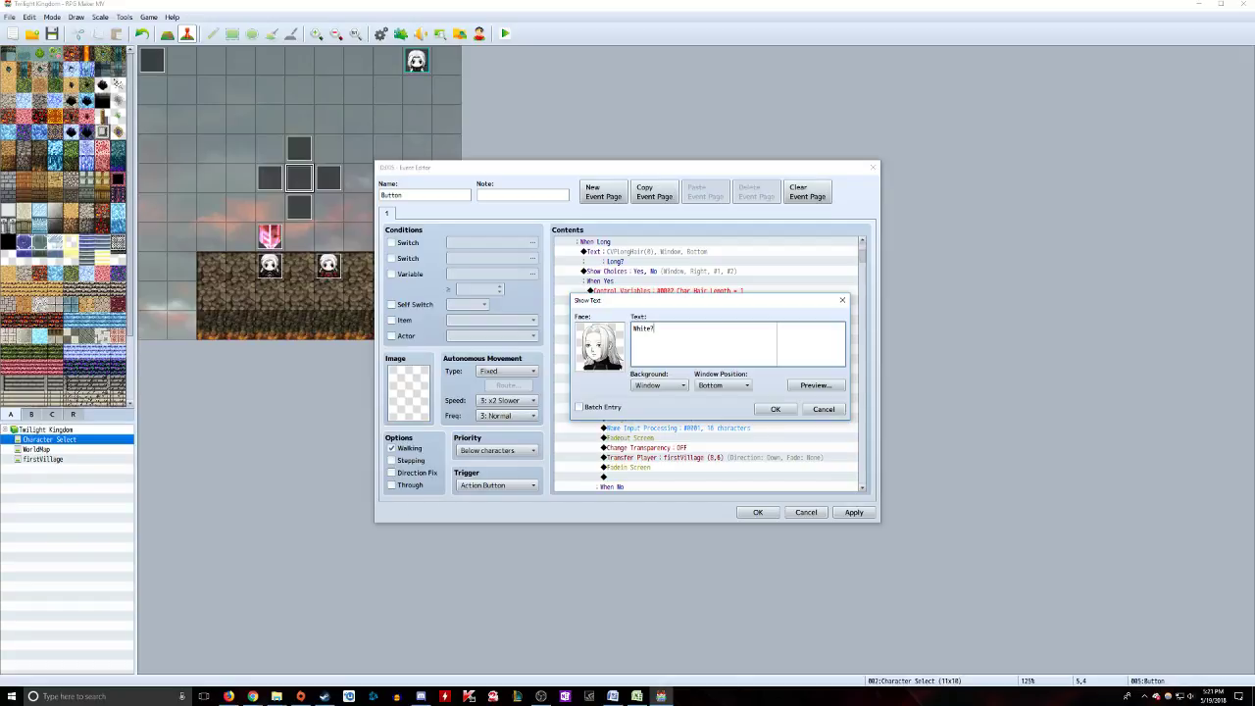
pyautogui.click(775, 409)
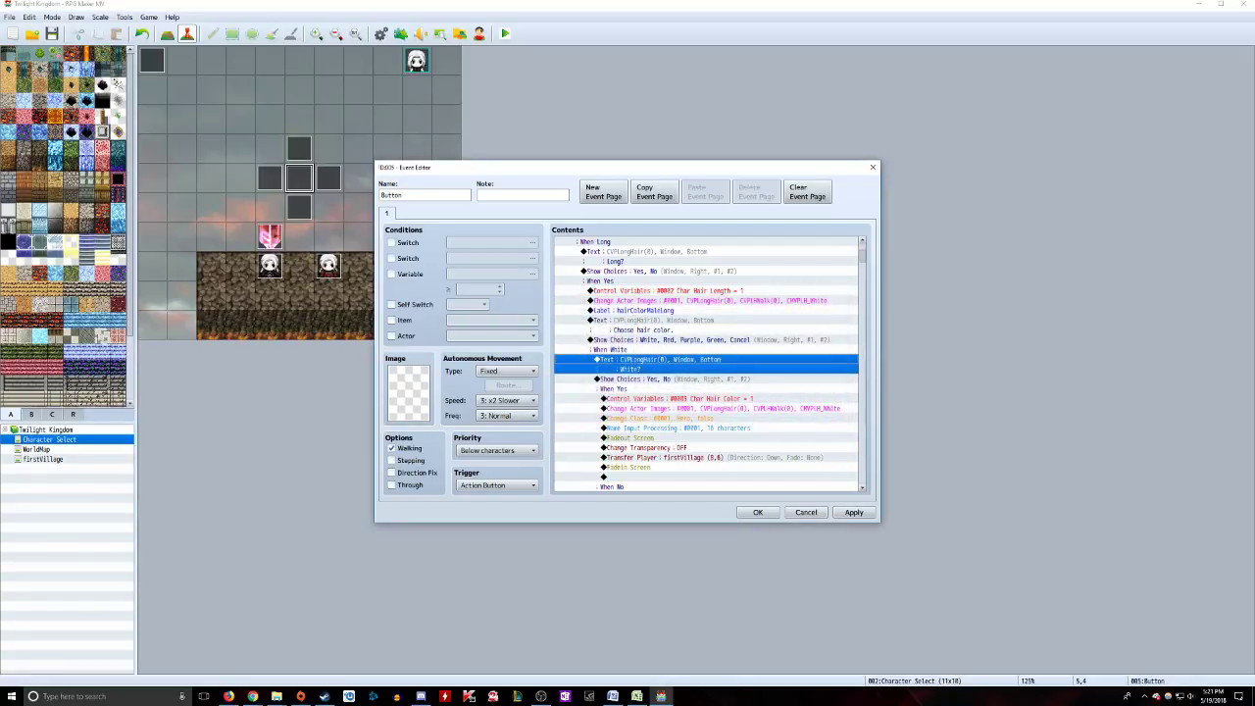
# Step: Examine the Yes, No choice block below the "White?" message and select its When No jump to hairColorMaleLong
pyautogui.click(706, 378)
pyautogui.scroll(-3, 706, 363)
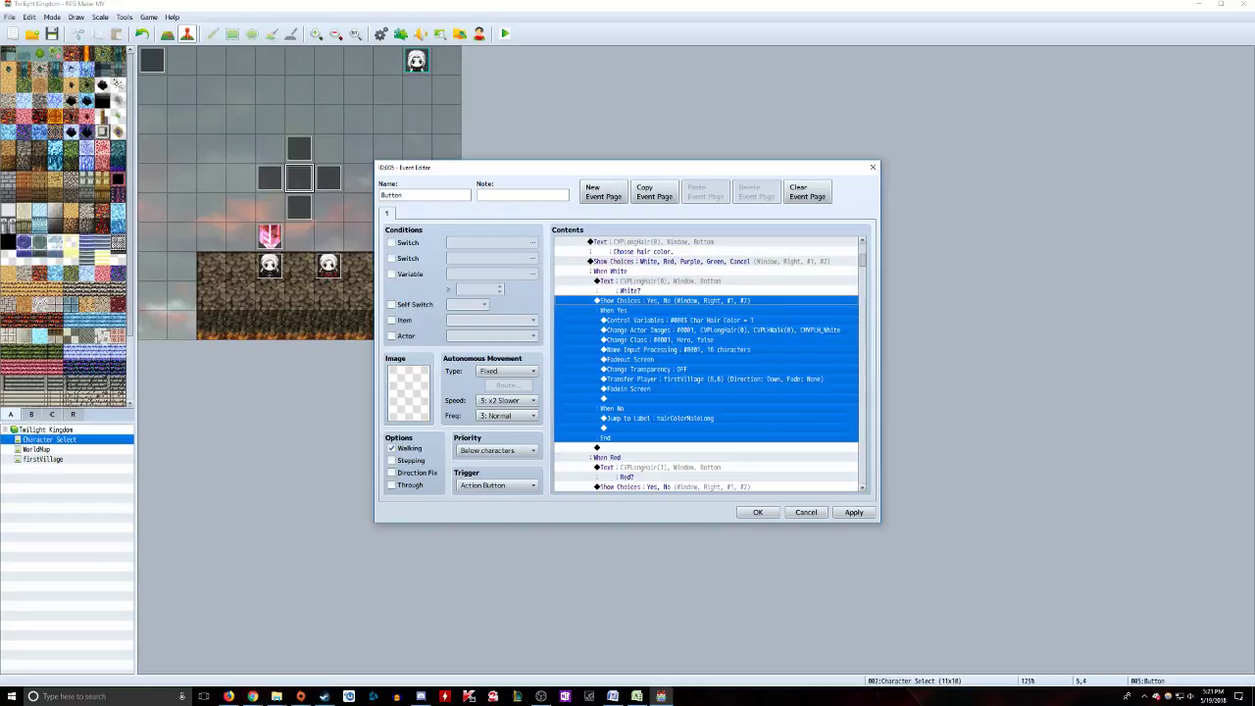
pyautogui.click(707, 418)
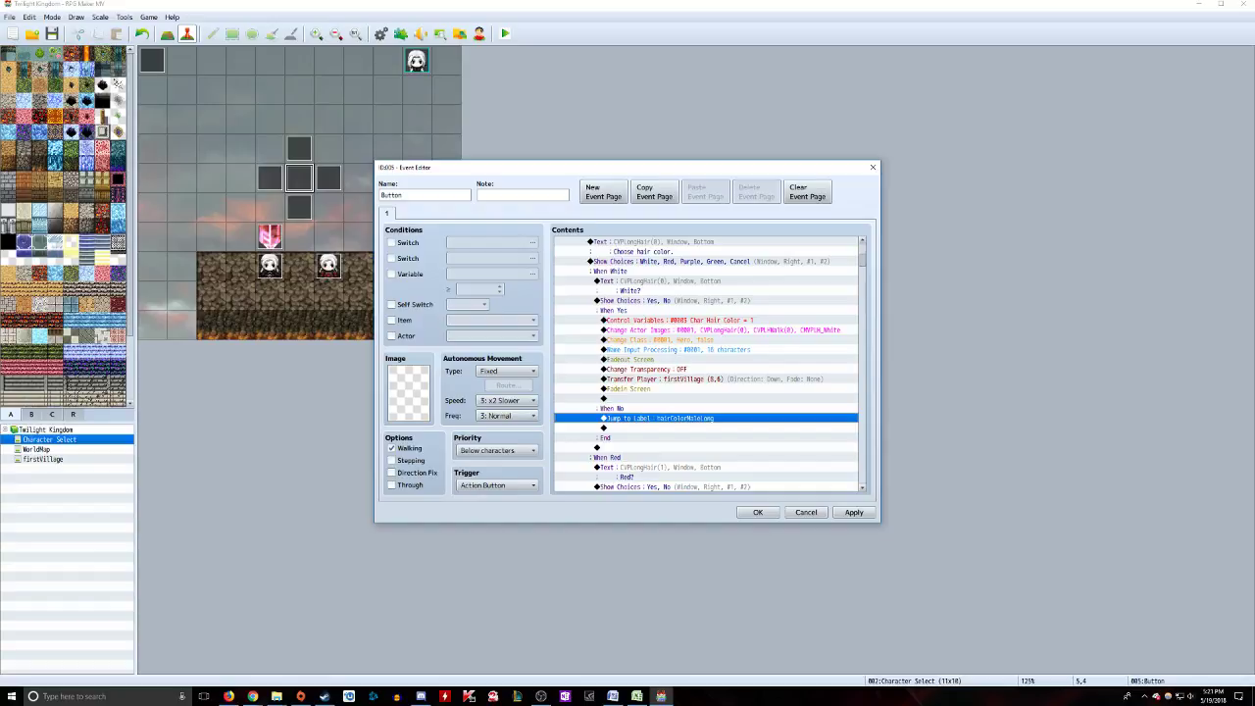
# Step: Review the Char Hair Color variable command in the male long hair White, When Yes branch and open its Change Actor Images settings
pyautogui.click(707, 310)
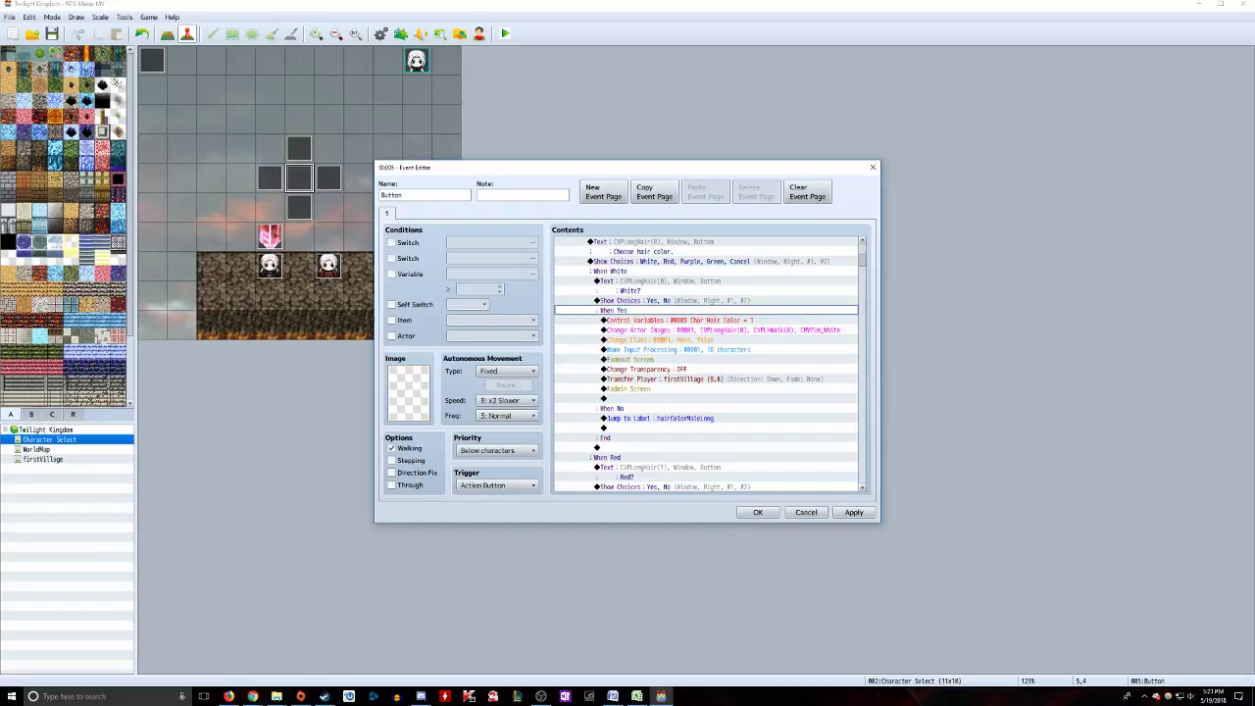
pyautogui.click(706, 320)
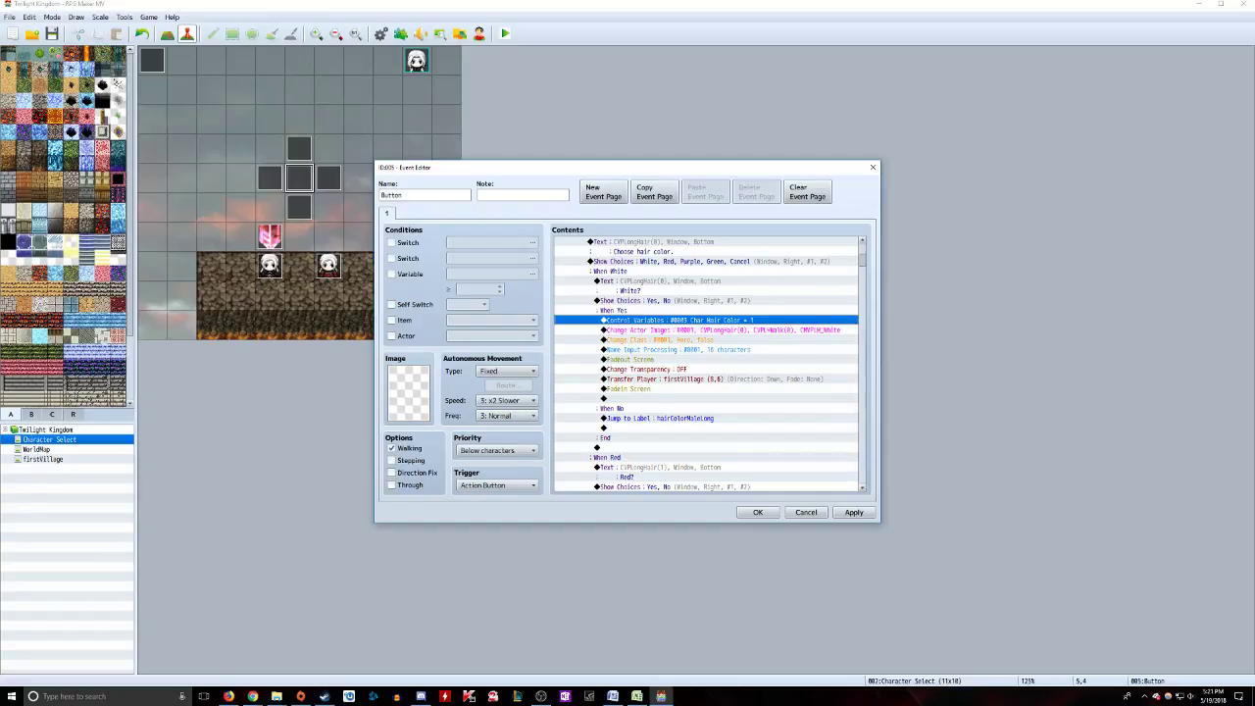
pyautogui.click(723, 329)
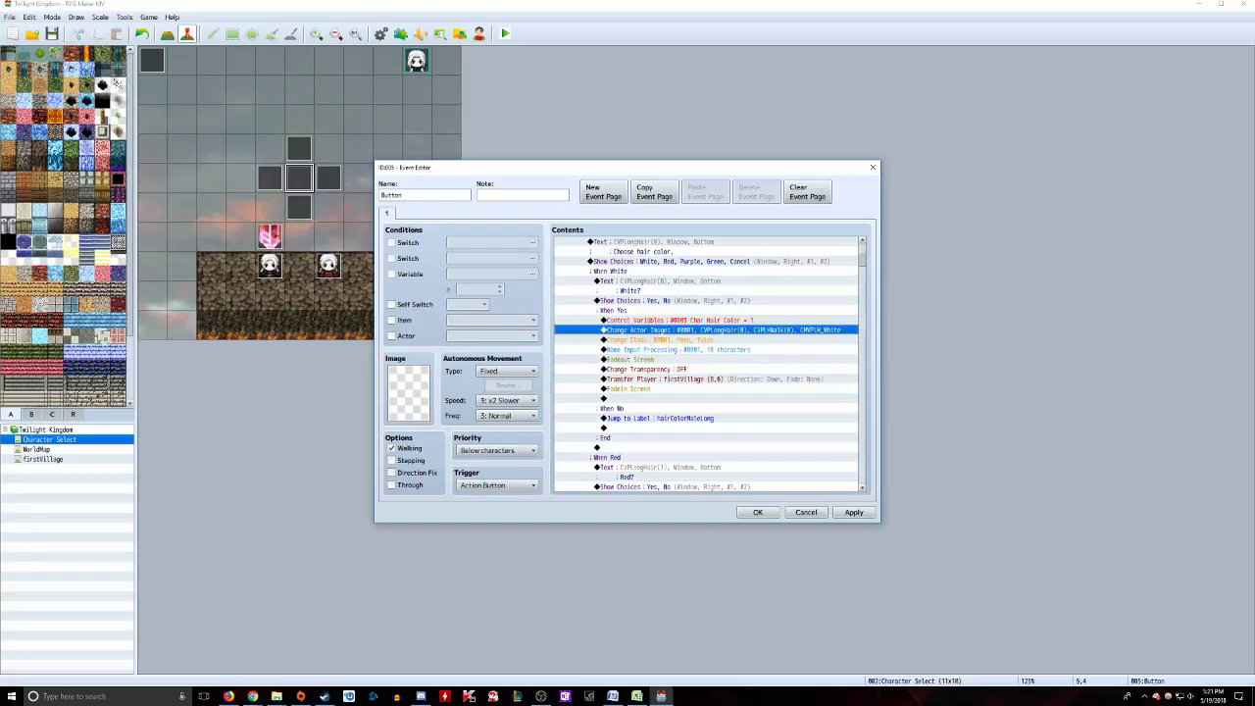
pyautogui.press('Return')
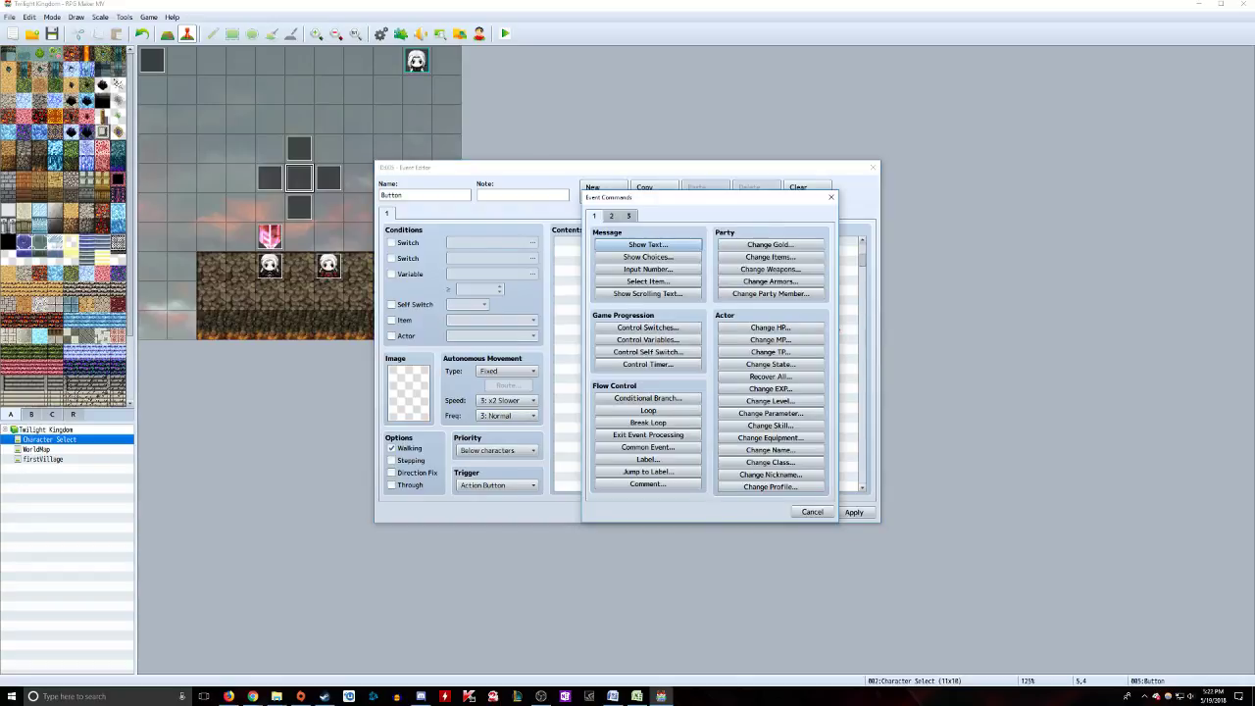
pyautogui.click(812, 512)
pyautogui.rightClick(762, 330)
pyautogui.click(785, 348)
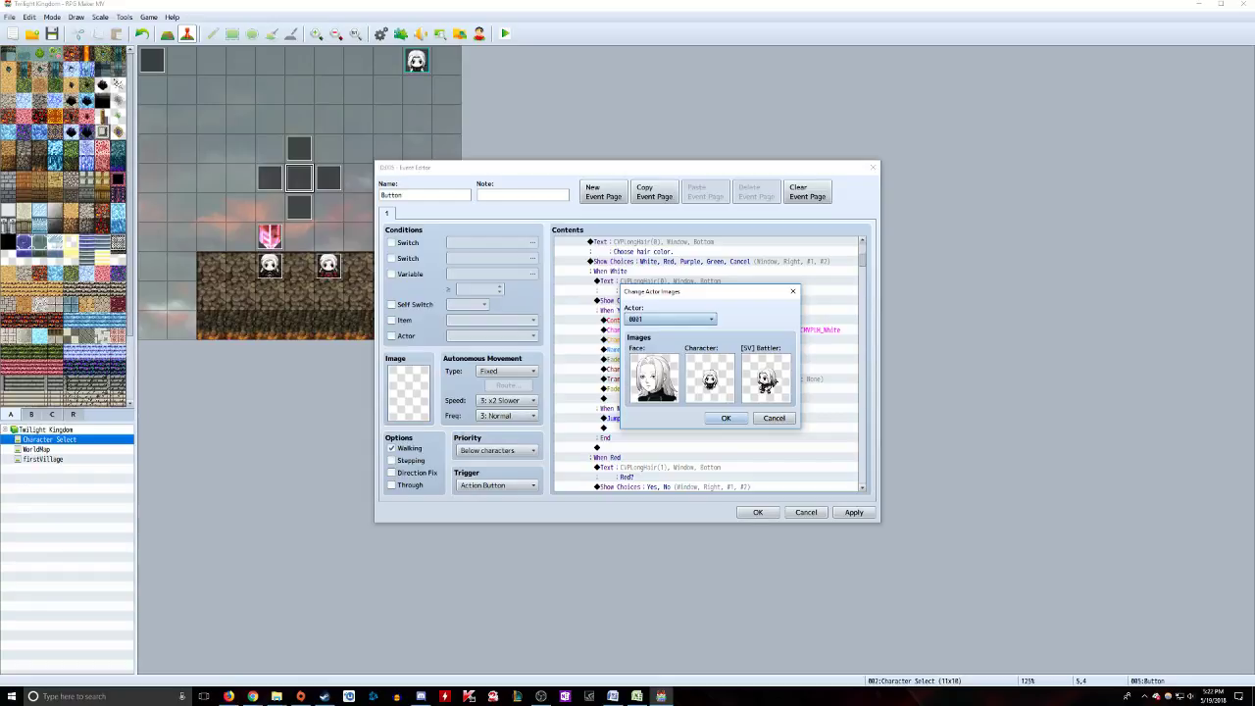
# Step: Compare the AVPLongHair, AVPShortHair, CVPLongHair and CVPShortHair face sets for the actor's face image, keeping CVPLongHair selected
pyautogui.doubleClick(654, 378)
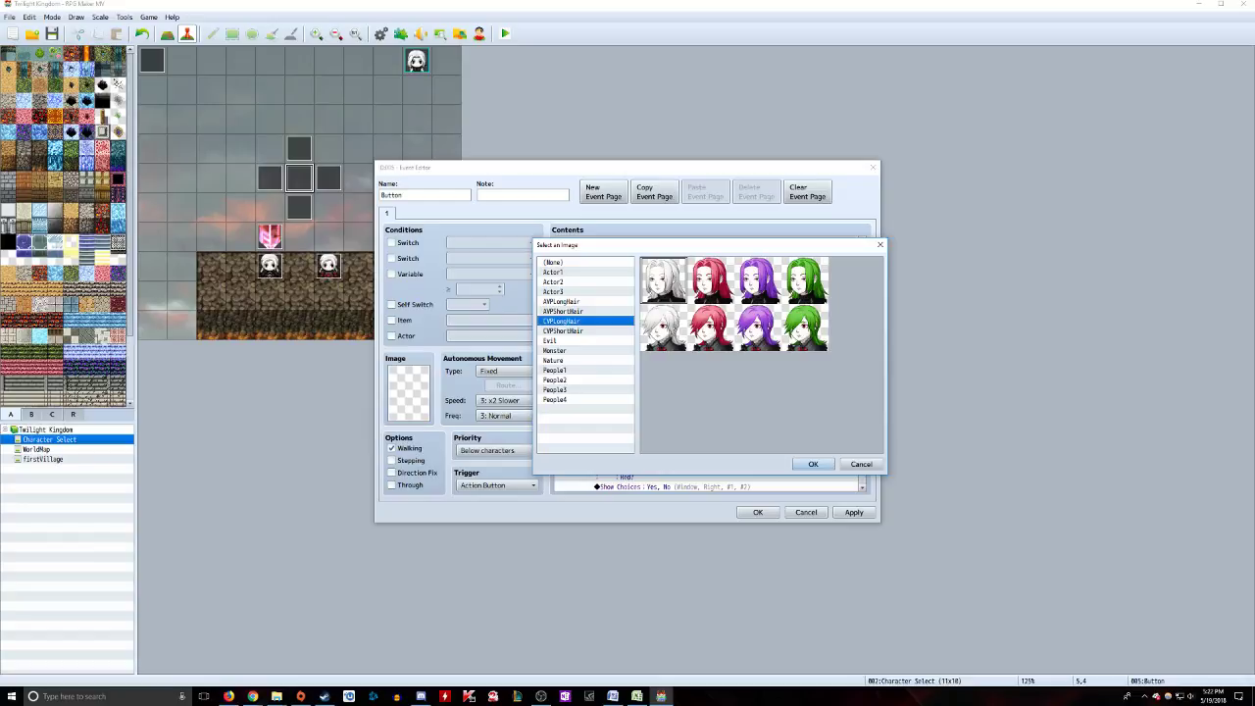
pyautogui.press('Return')
pyautogui.doubleClick(767, 379)
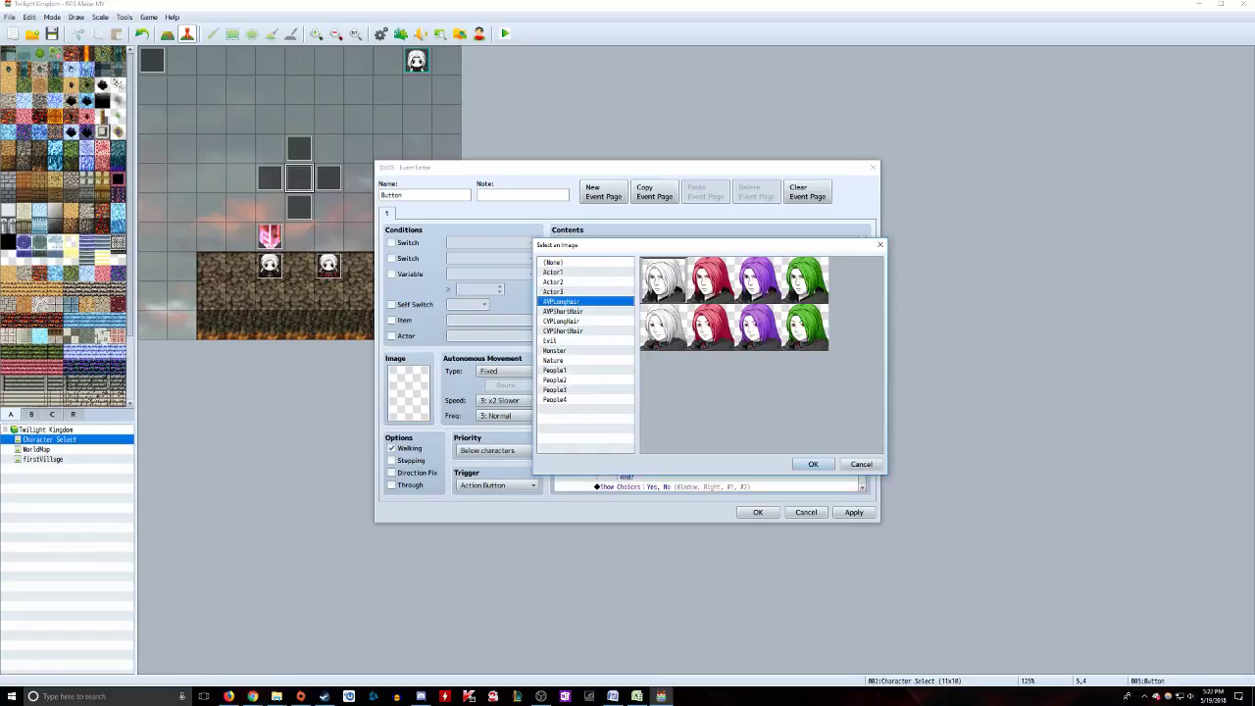
pyautogui.click(563, 311)
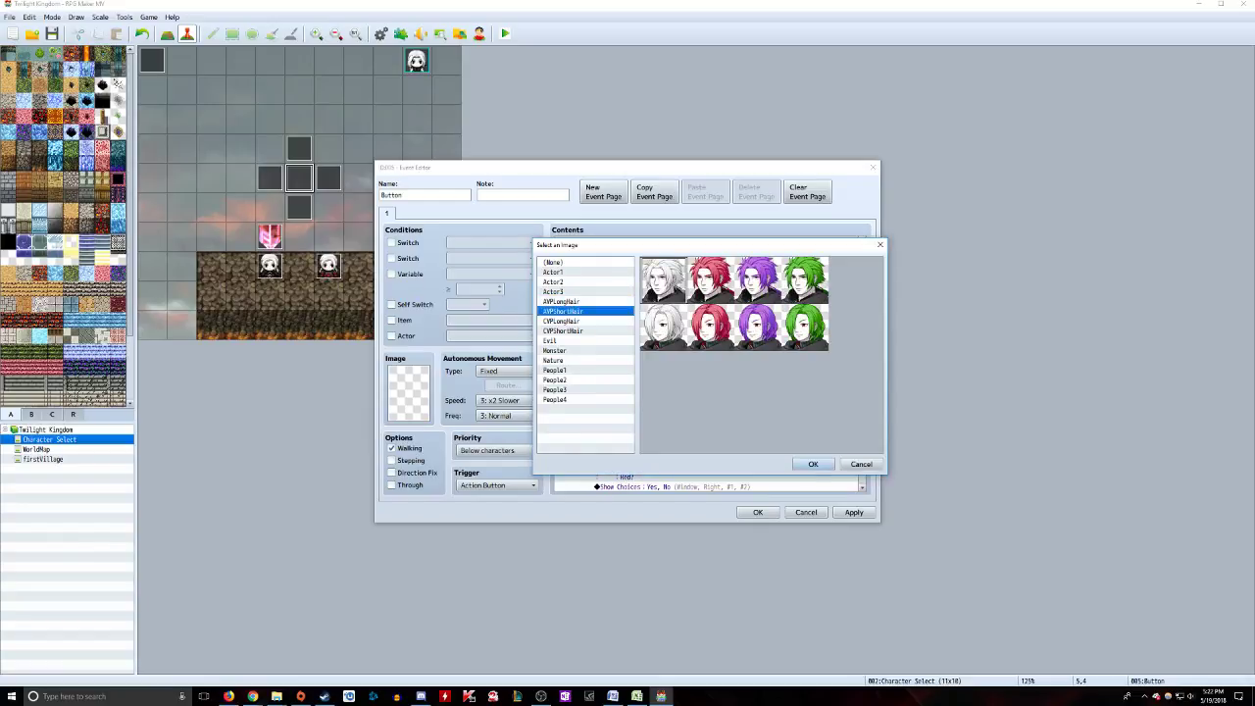
pyautogui.click(561, 301)
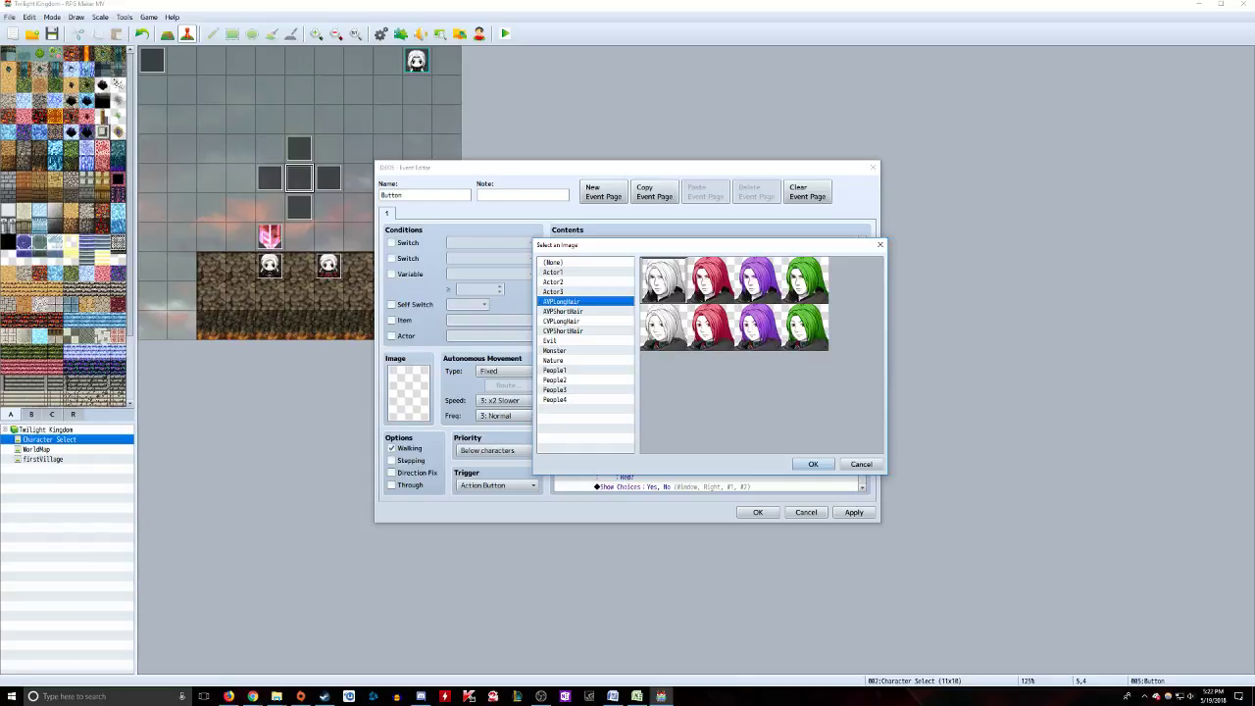
pyautogui.click(563, 311)
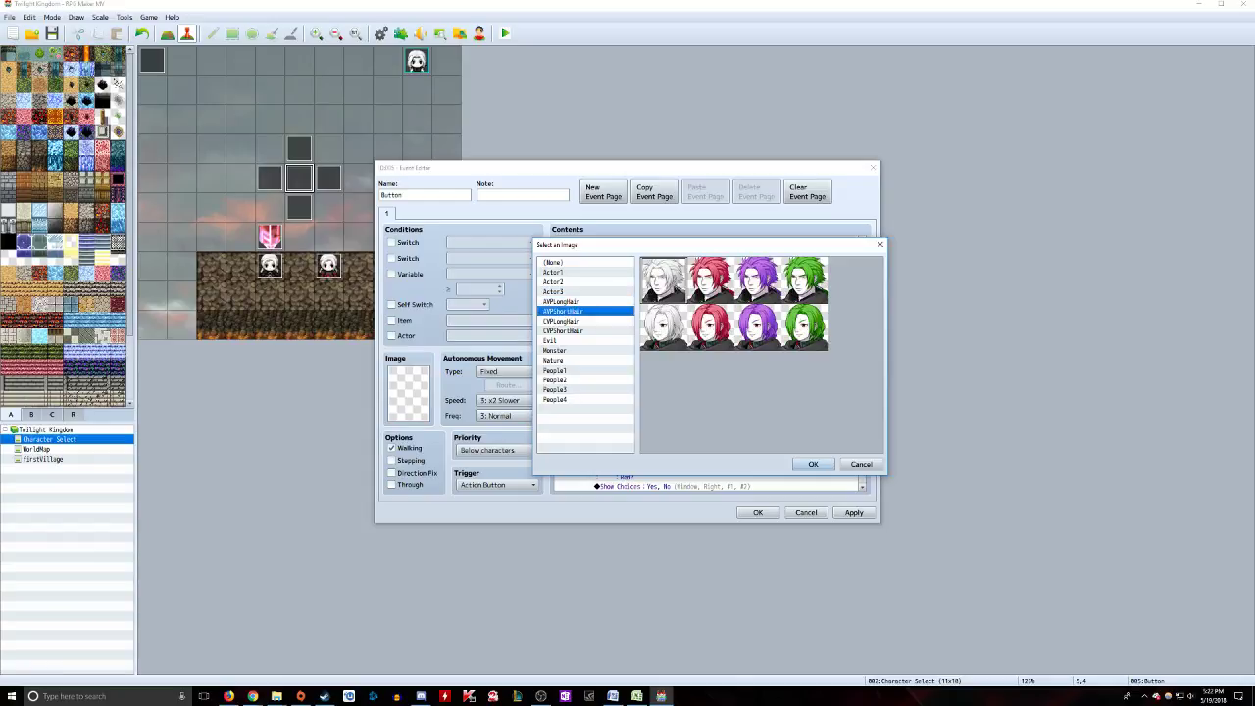
pyautogui.click(561, 321)
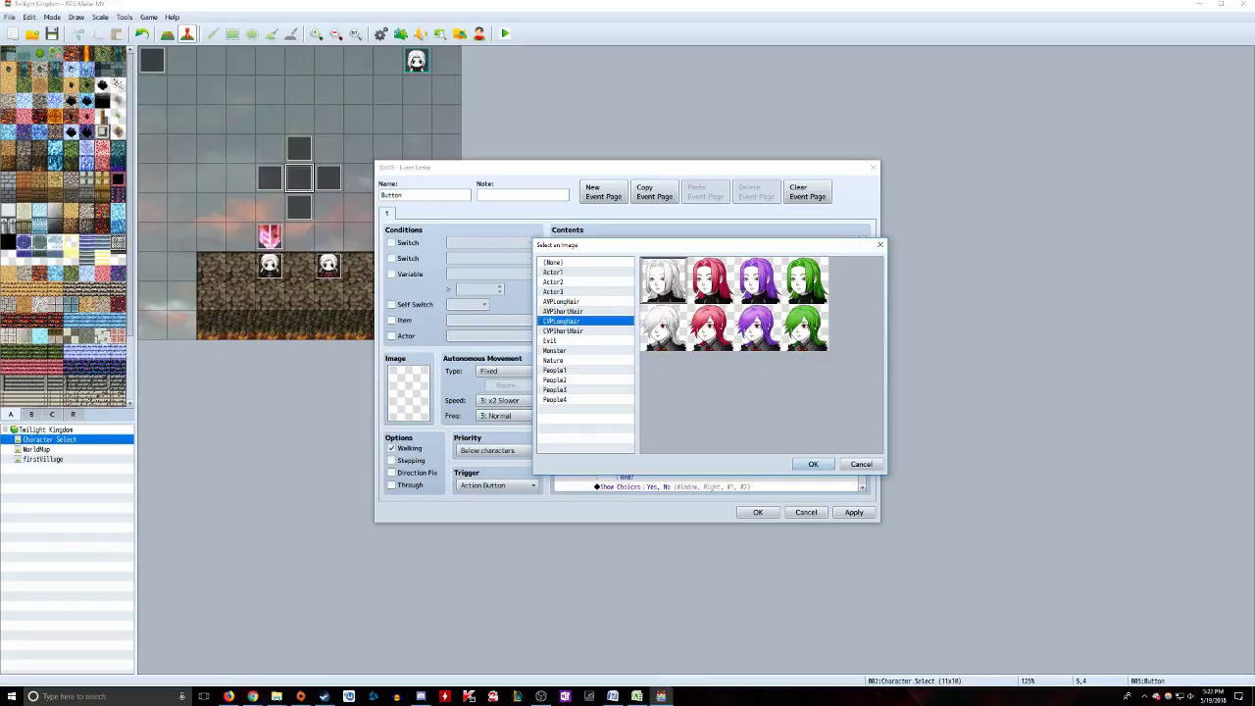
pyautogui.click(563, 330)
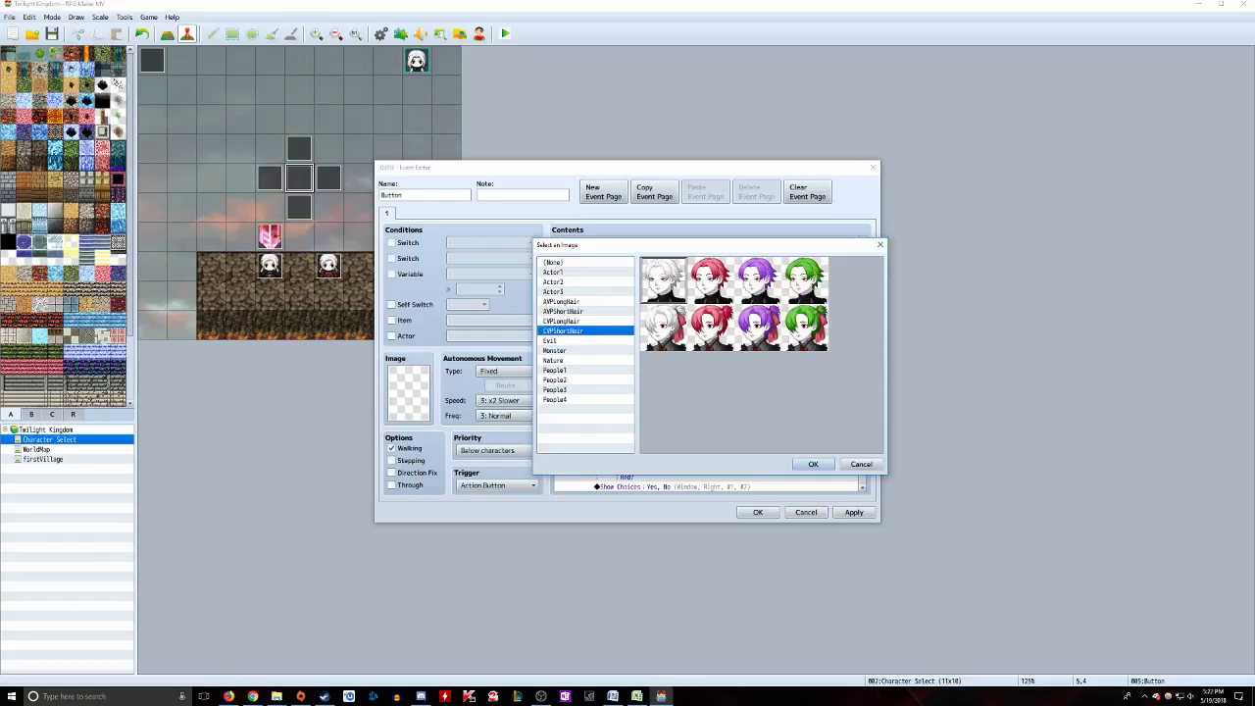
pyautogui.click(563, 321)
pyautogui.press('Return')
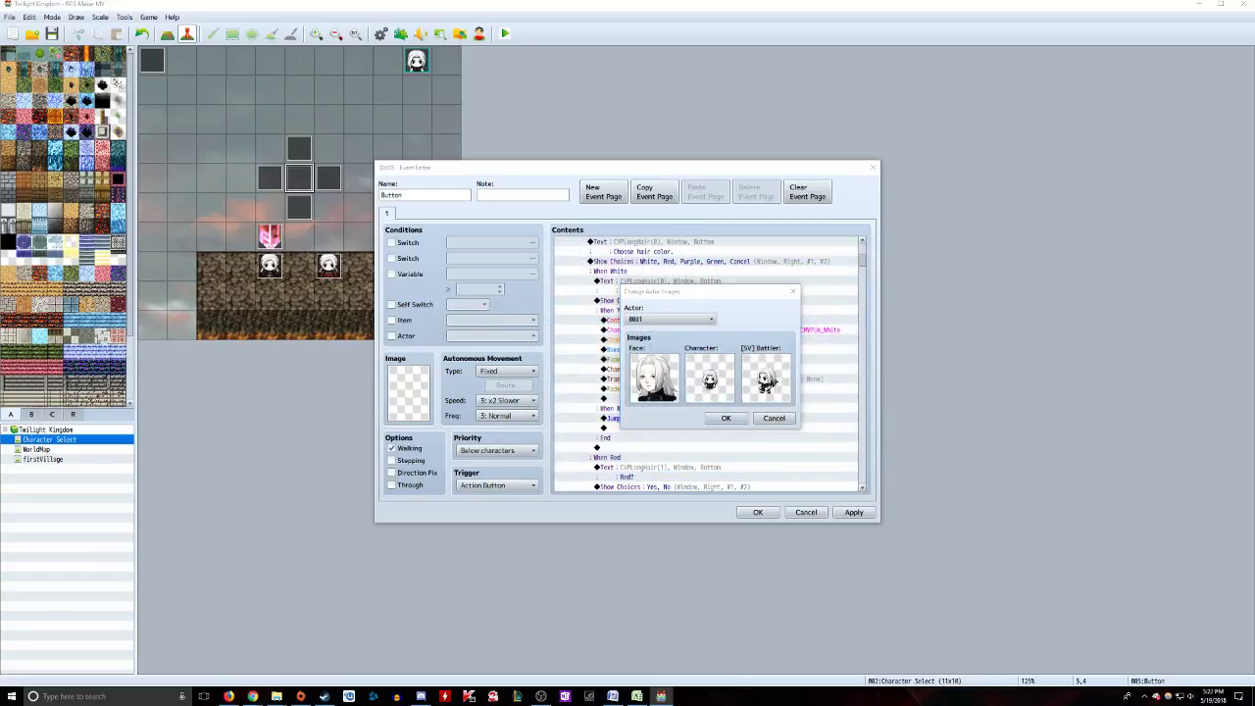
# Step: Browse the actor's walking and damage character sheets from AVPLHWalk through CVPLHDam to CVPLHWalk
pyautogui.doubleClick(710, 378)
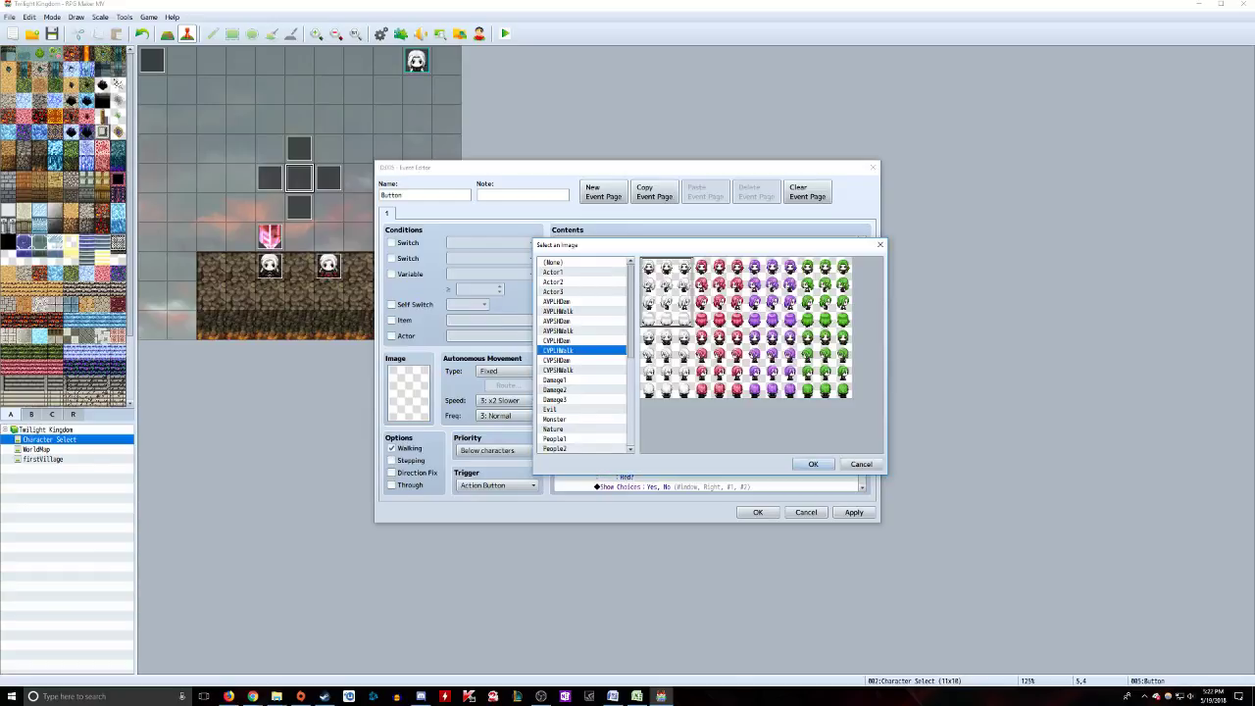
pyautogui.click(558, 311)
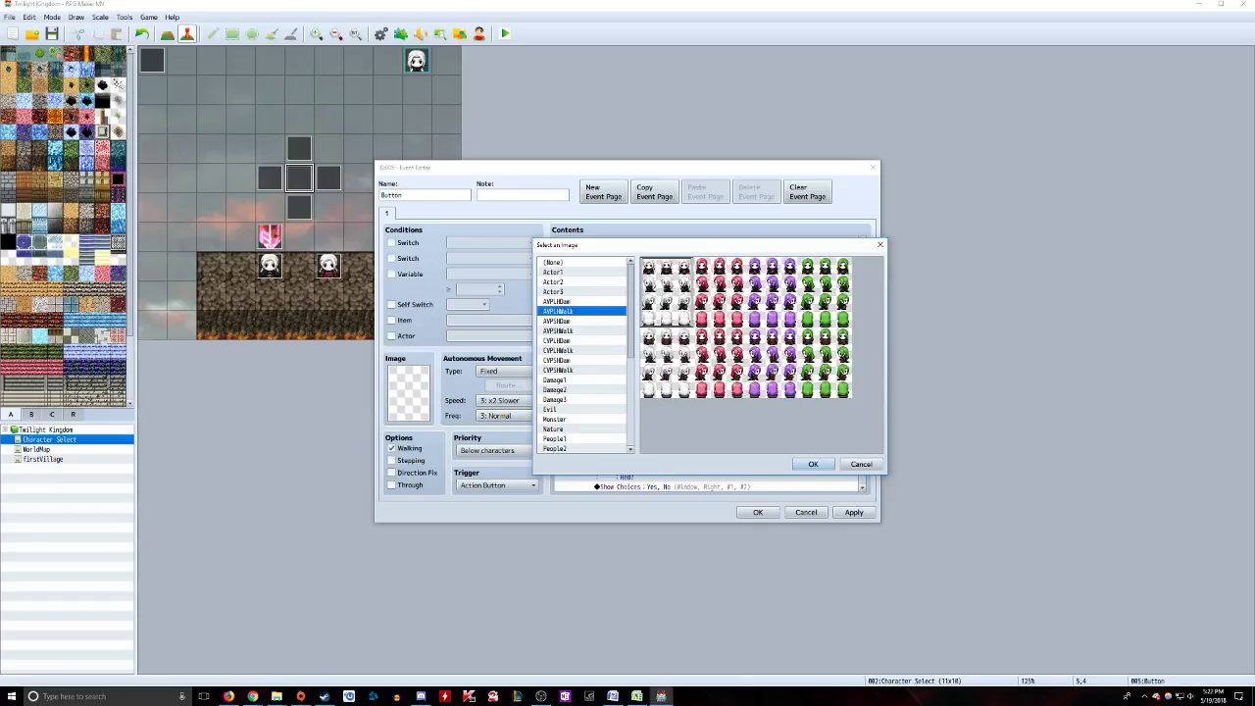
pyautogui.press('Down')
pyautogui.press('Down')
pyautogui.press('Down')
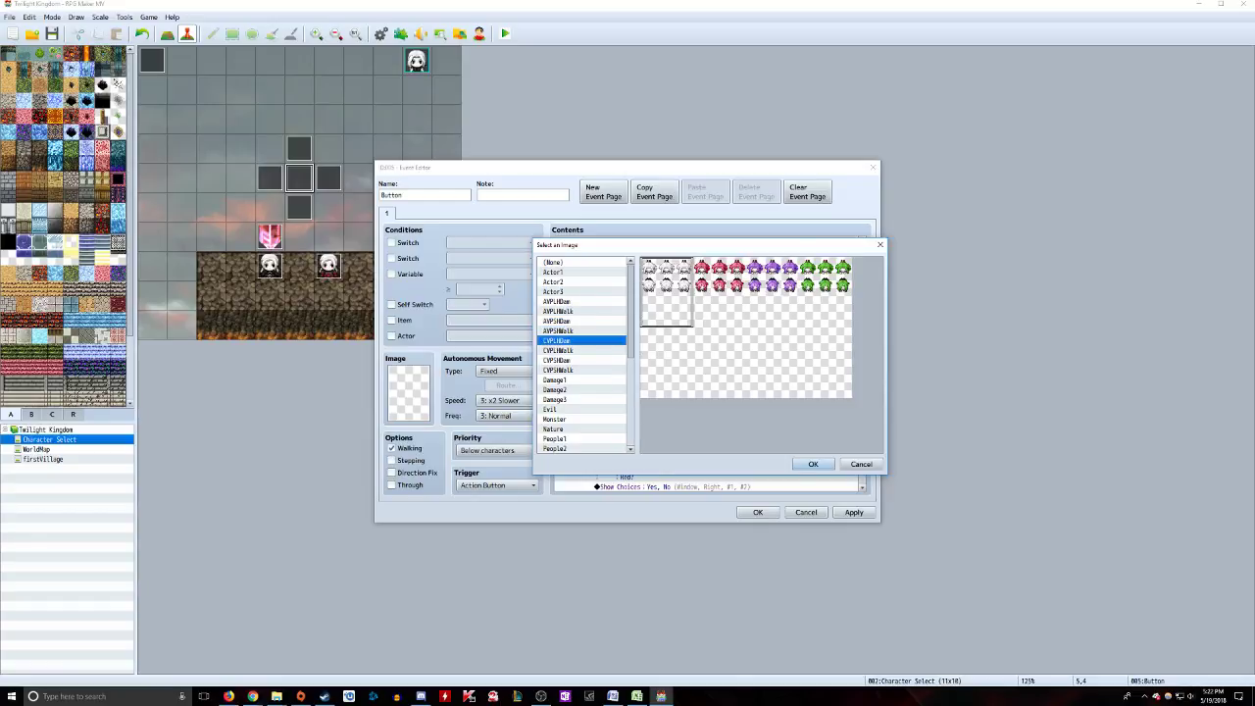
pyautogui.press('Down')
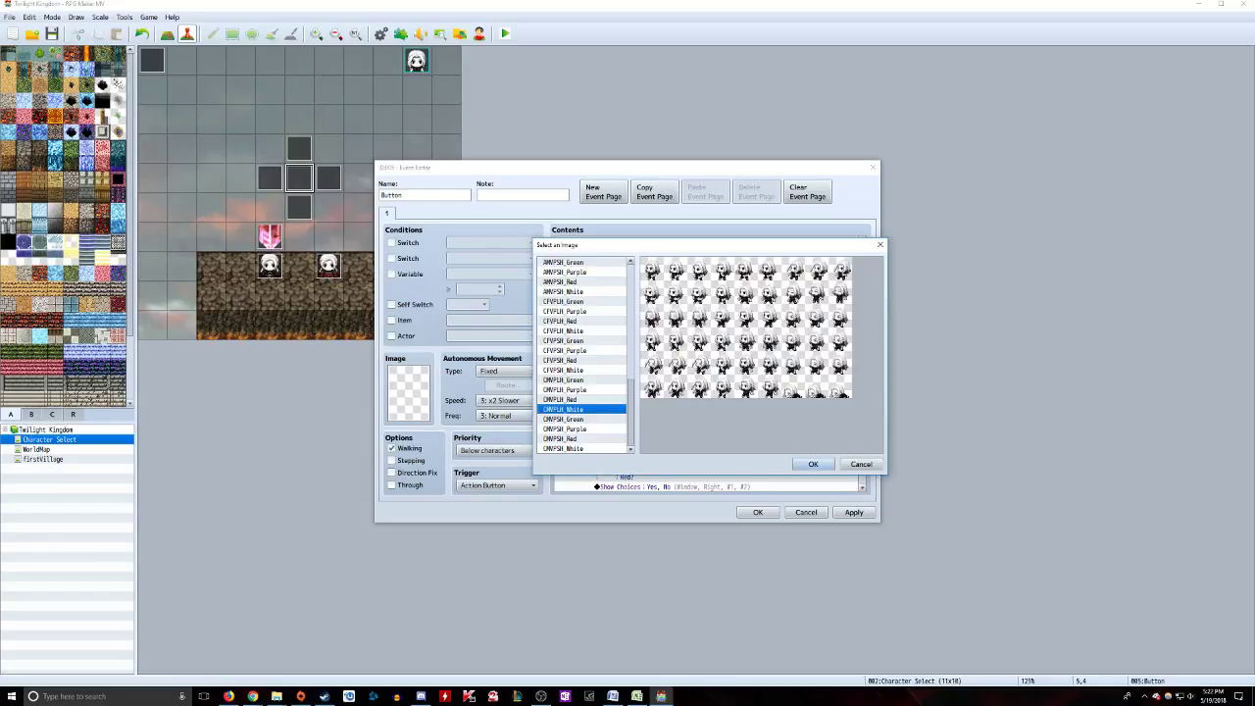
# Step: Browse the actor's [SV] Battler image list and close the actor image settings without applying changes
pyautogui.scroll(6, 584, 353)
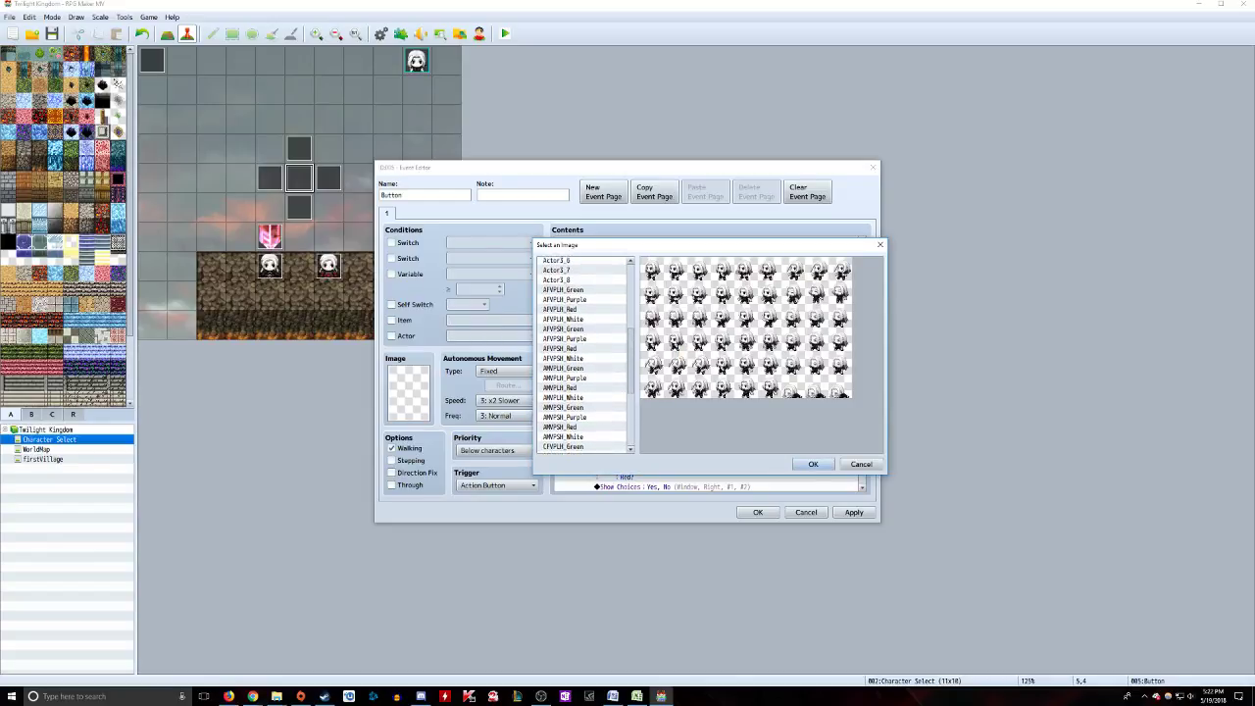
pyautogui.click(861, 464)
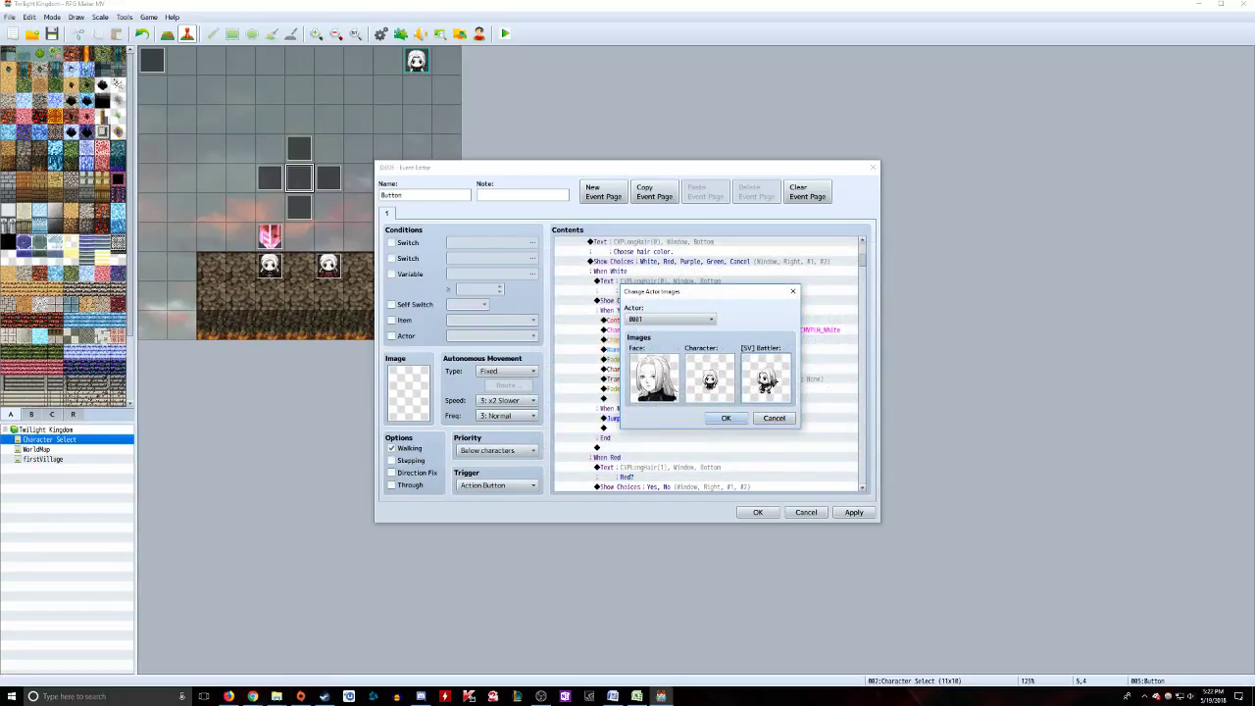
pyautogui.click(774, 418)
# Step: Review the Change Class, Name Input Processing, Fadeout Screen, Change Transparency and Transfer Player commands in the White, When Yes branch
pyautogui.click(705, 340)
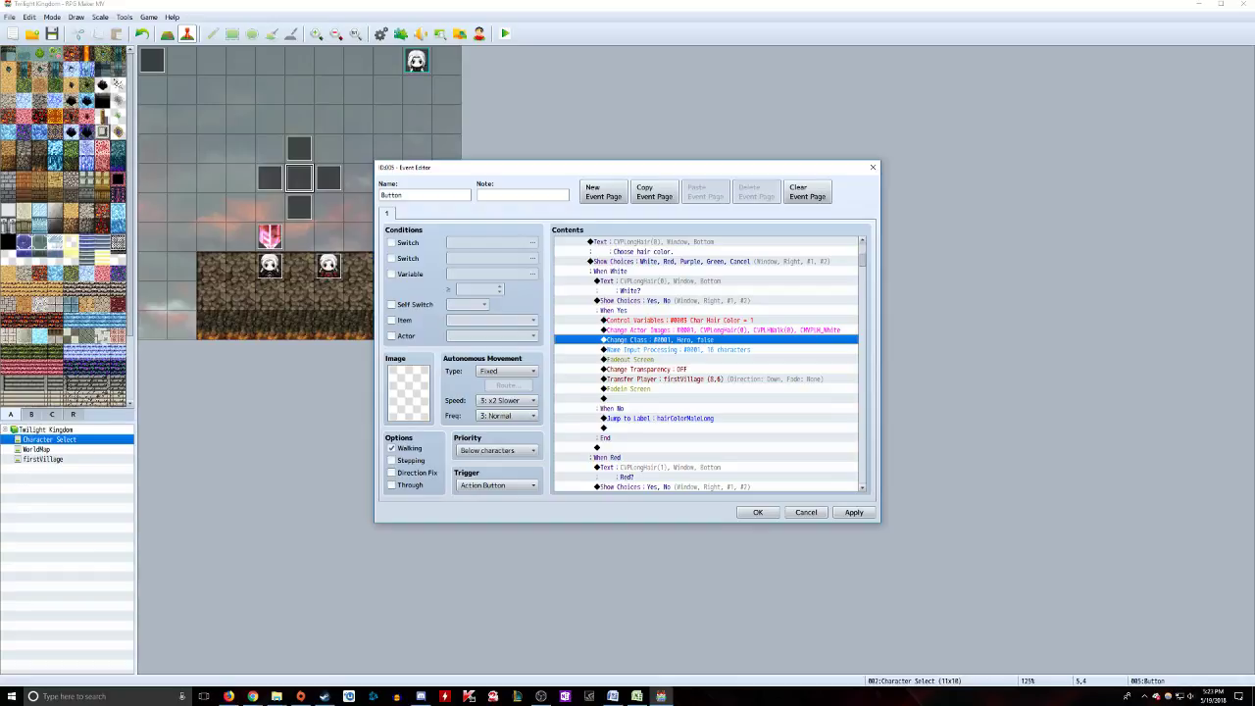
pyautogui.click(705, 349)
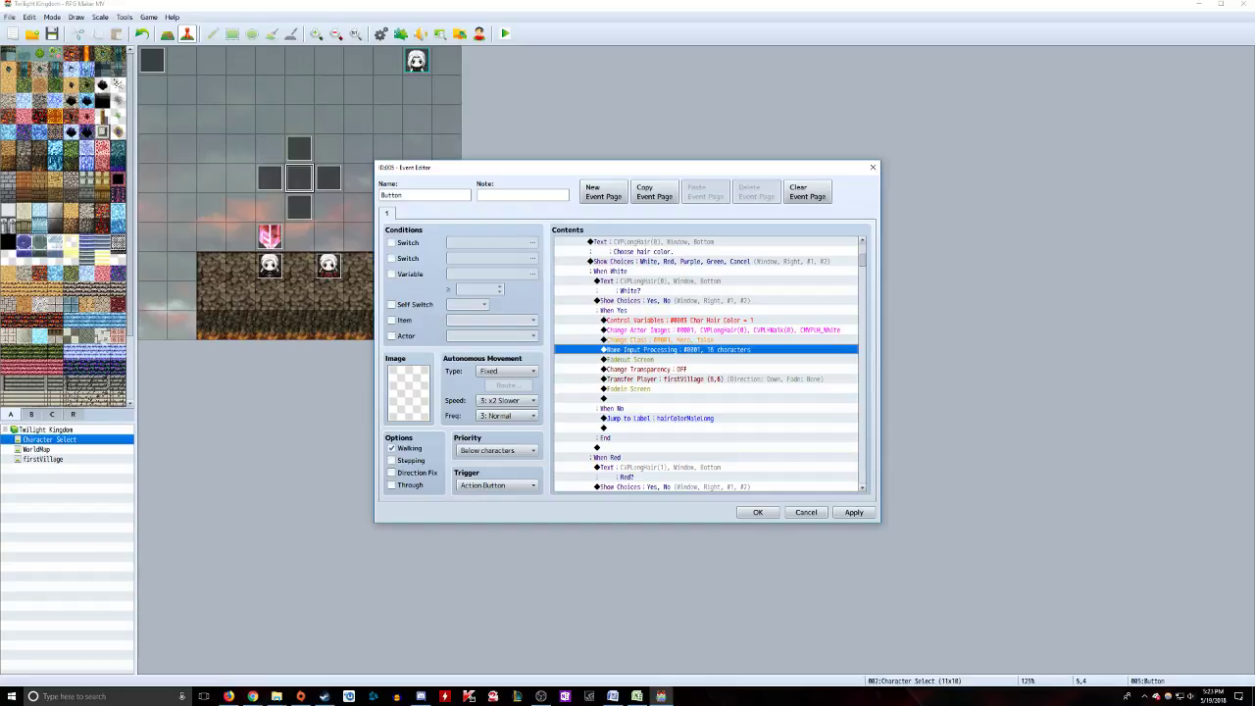
pyautogui.click(705, 359)
pyautogui.click(705, 369)
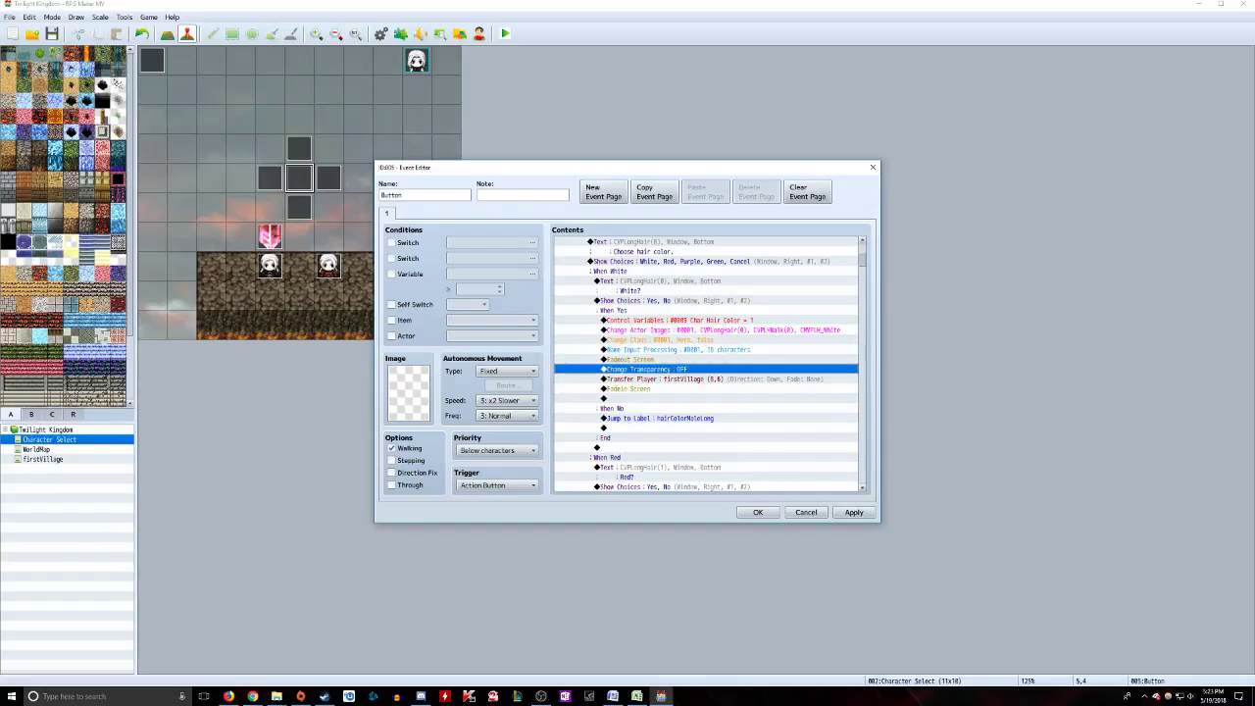
pyautogui.click(705, 378)
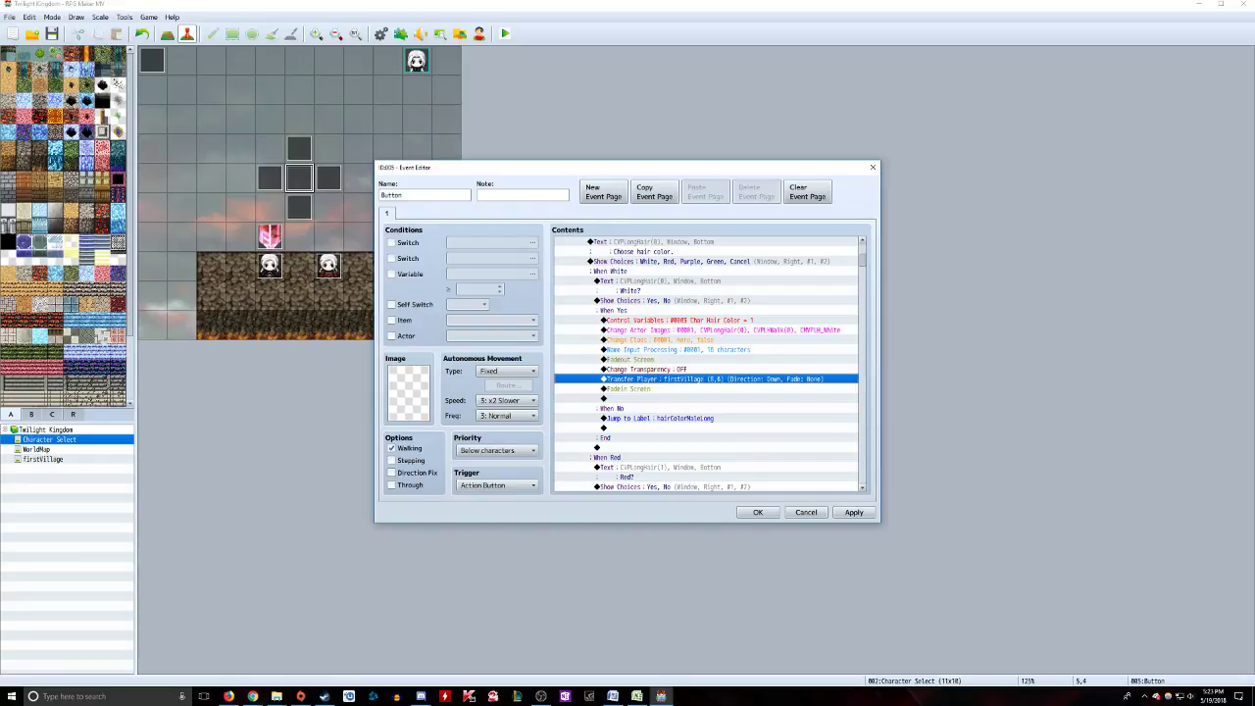
# Step: Inspect the face and window settings of the "Red?" message in the male long hair When Red branch
pyautogui.scroll(-4, 644, 379)
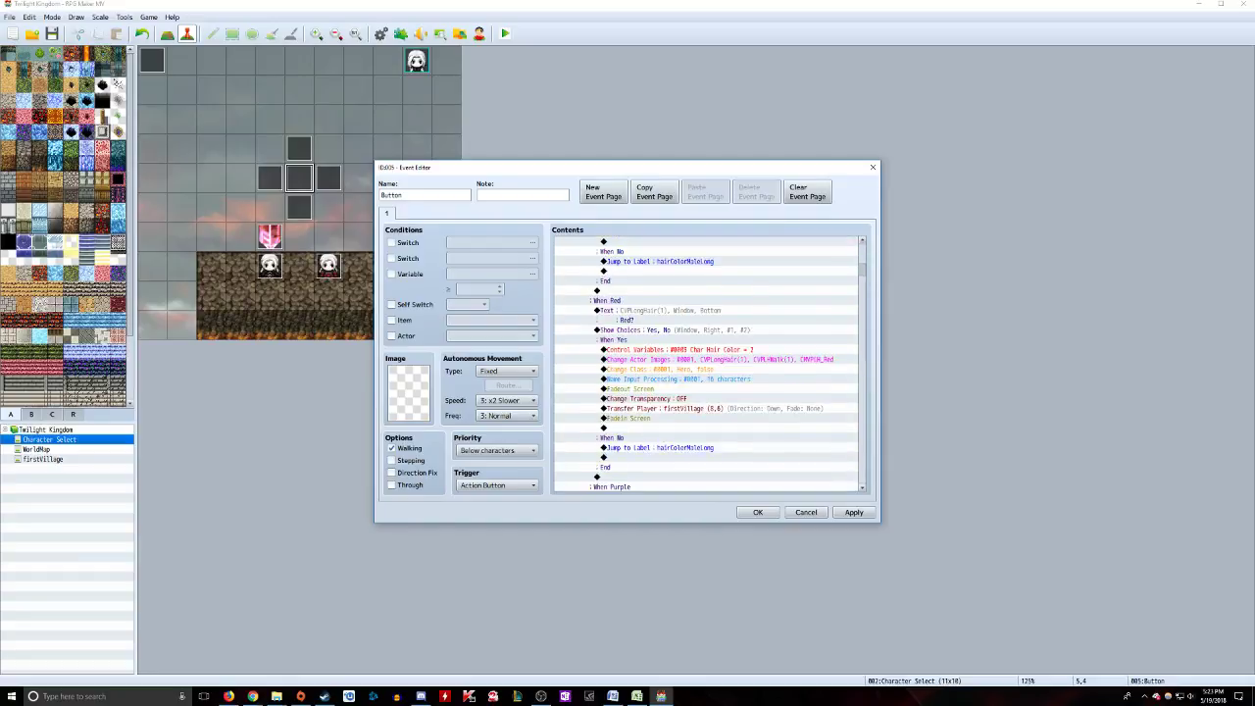
pyautogui.scroll(-1, 644, 379)
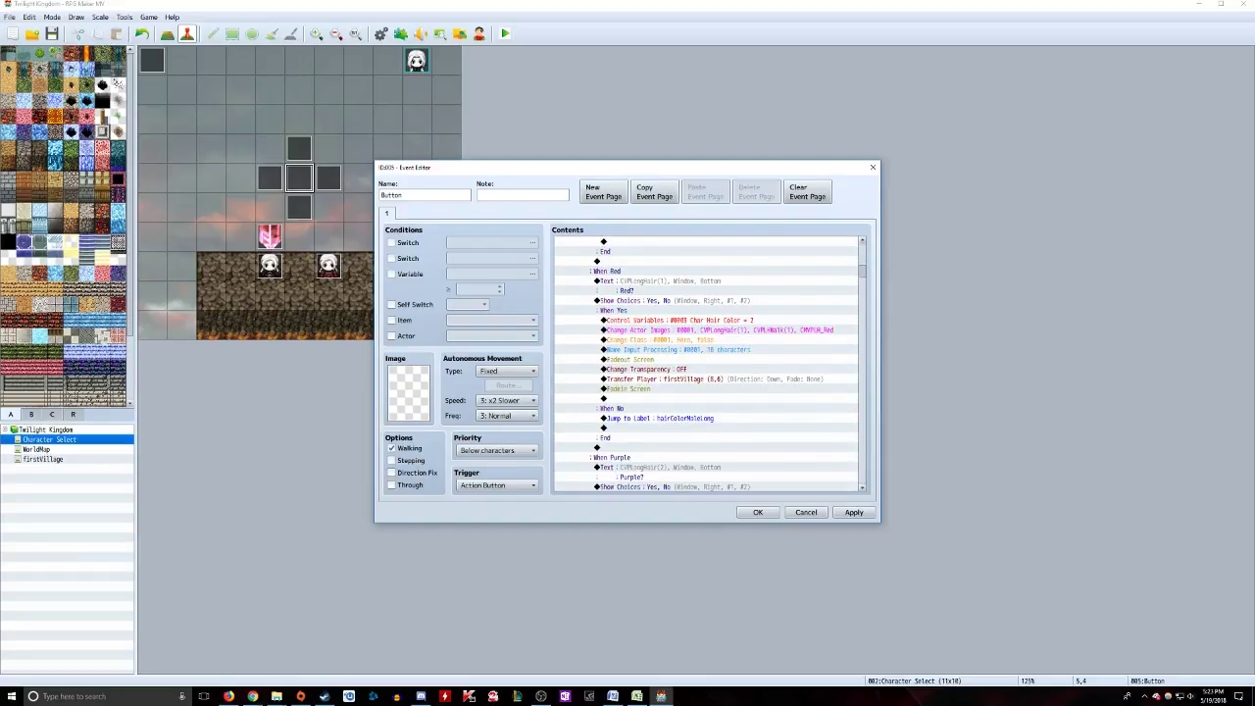
pyautogui.click(628, 290)
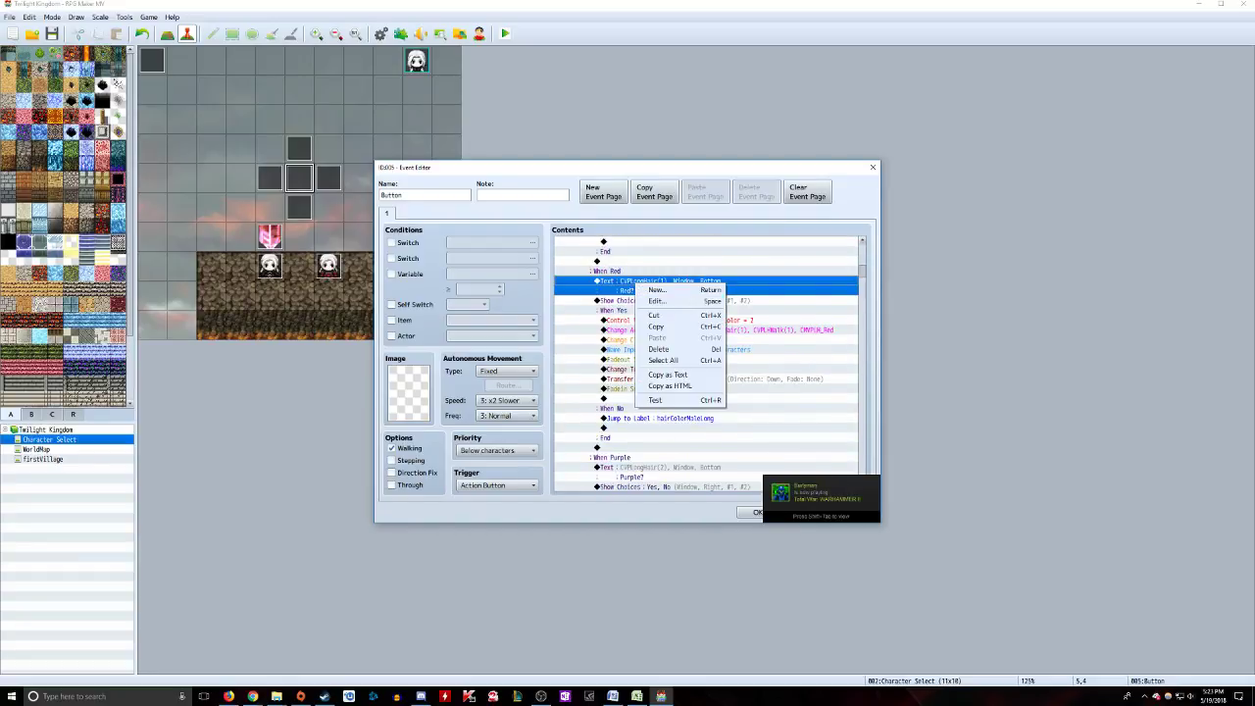
pyautogui.click(658, 302)
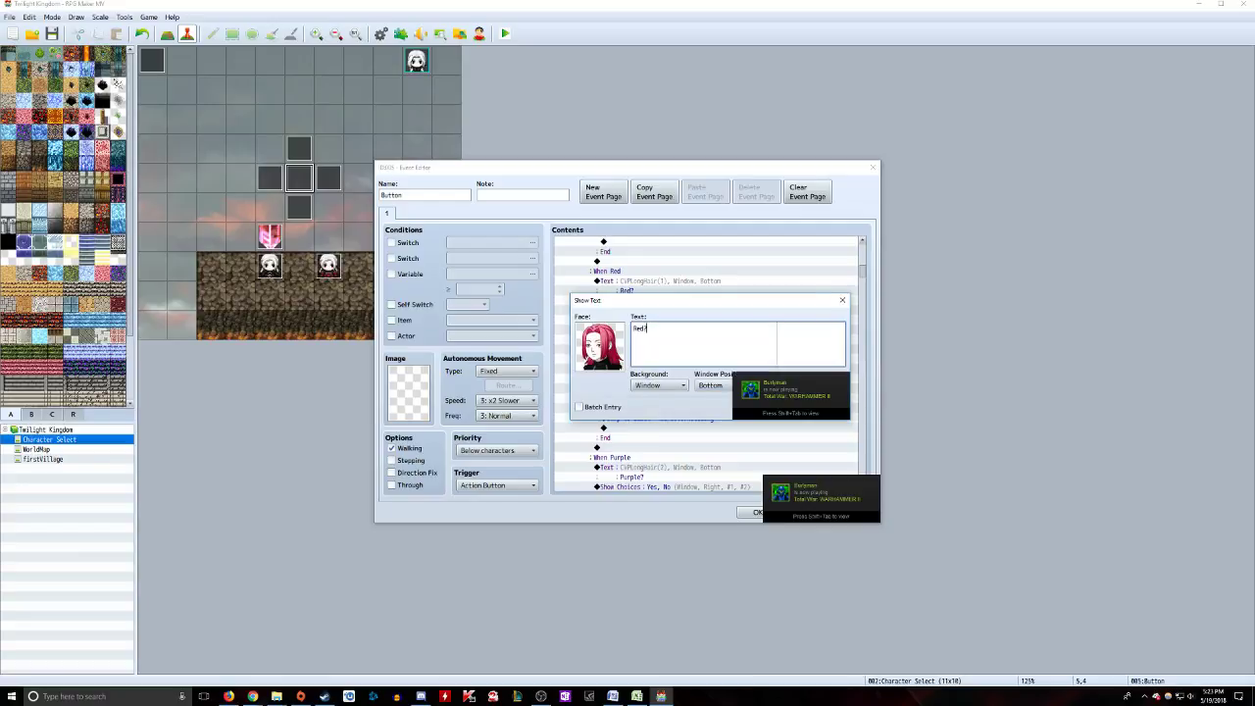
pyautogui.click(841, 301)
# Step: Inspect the Change Actor Images settings in the male long hair Red, When Yes branch and close them without changes
pyautogui.click(699, 331)
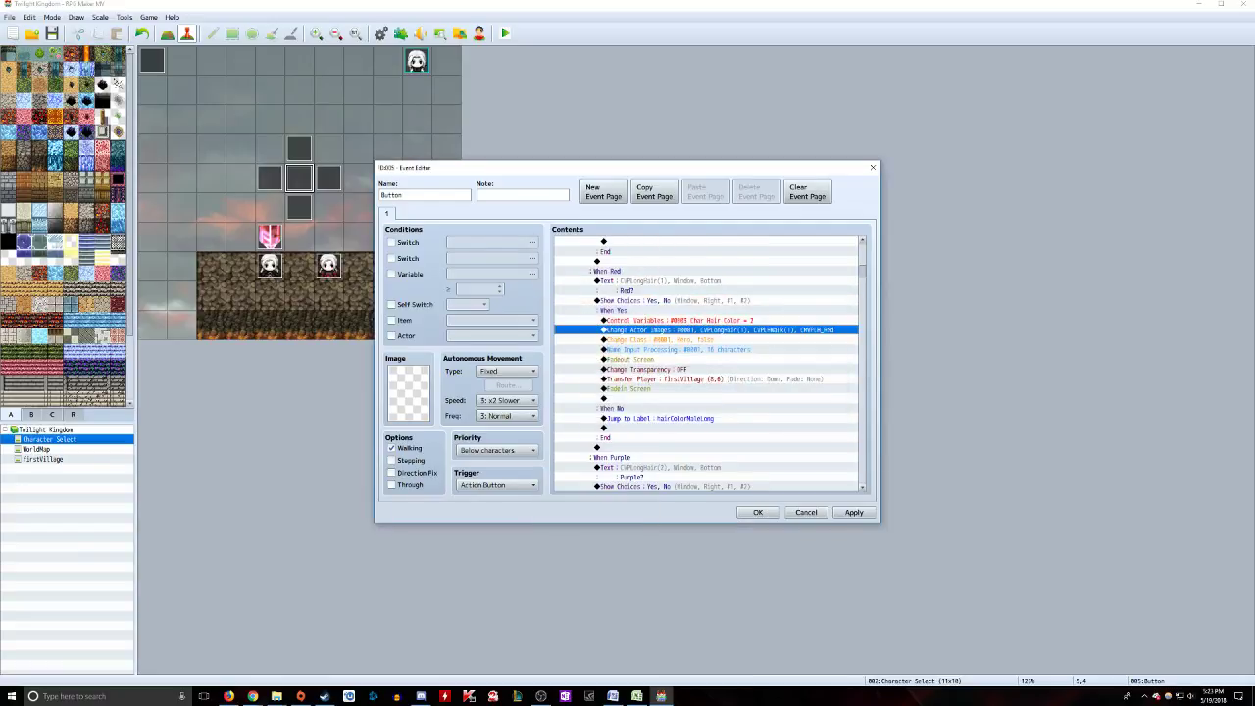
pyautogui.rightClick(699, 330)
pyautogui.click(721, 347)
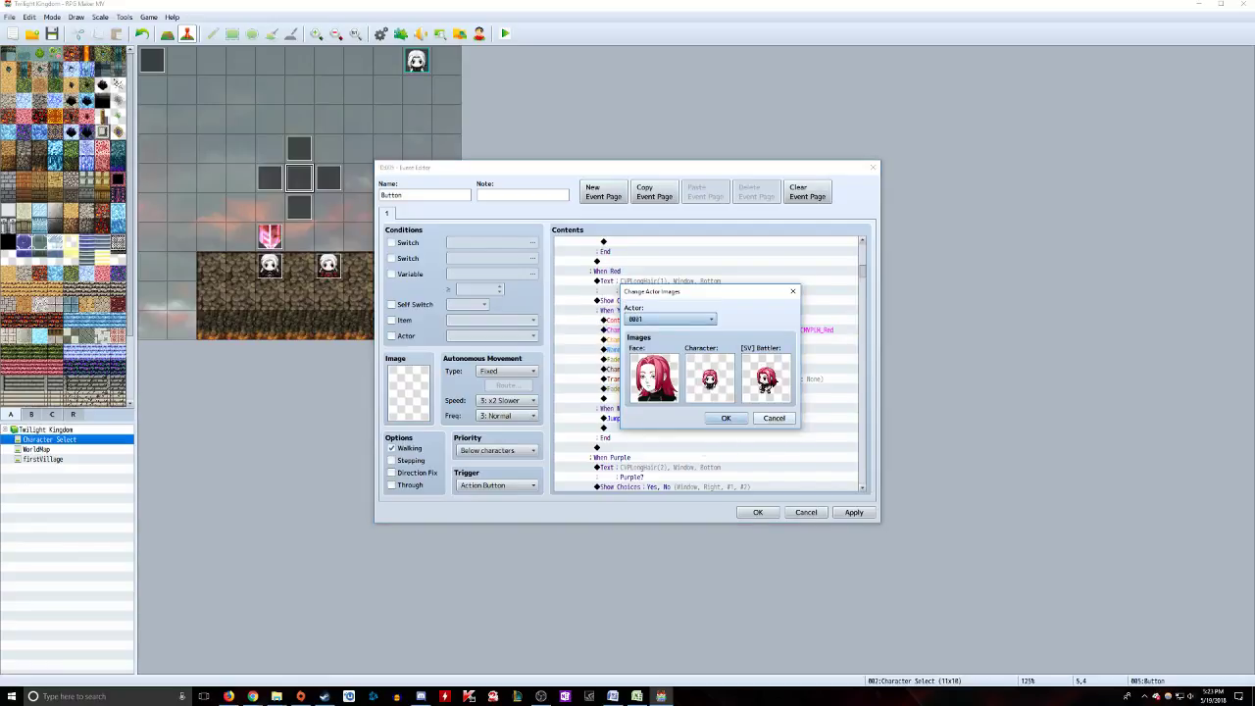
pyautogui.click(774, 418)
# Step: Inspect the Change Actor Images settings in the female short hair White, When Yes branch and close them without changes
pyautogui.scroll(-4, 706, 363)
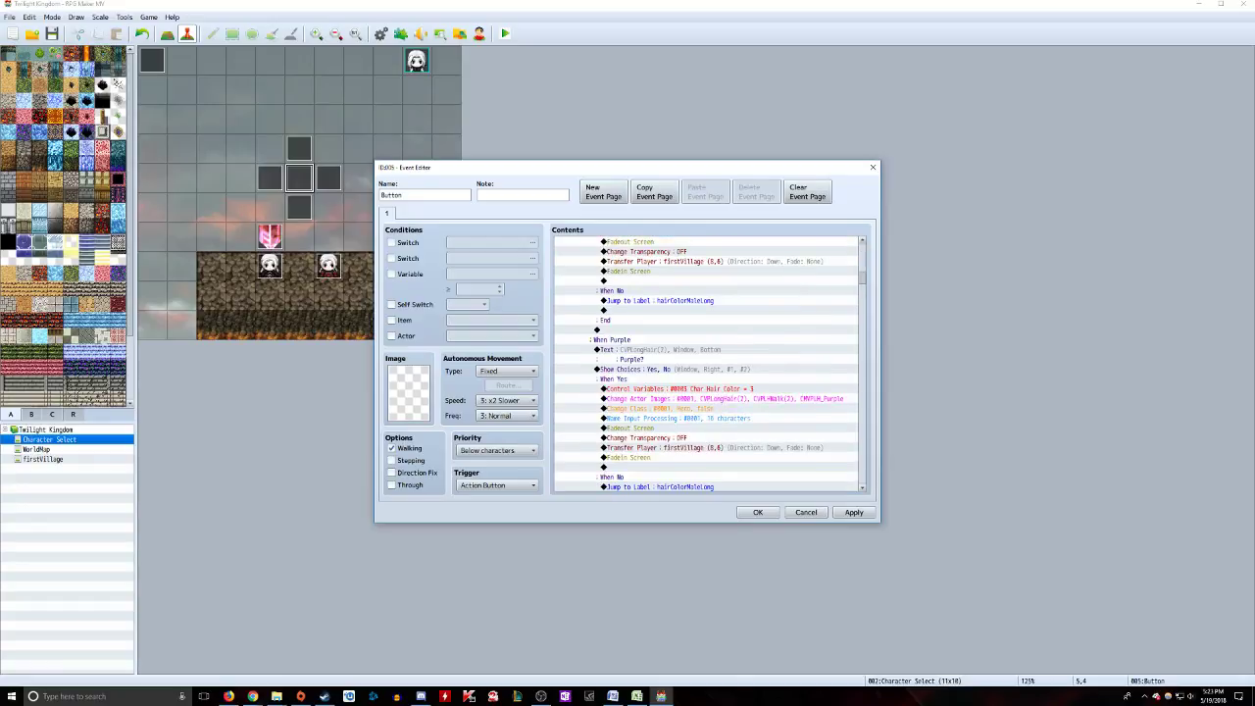
pyautogui.scroll(-15, 711, 365)
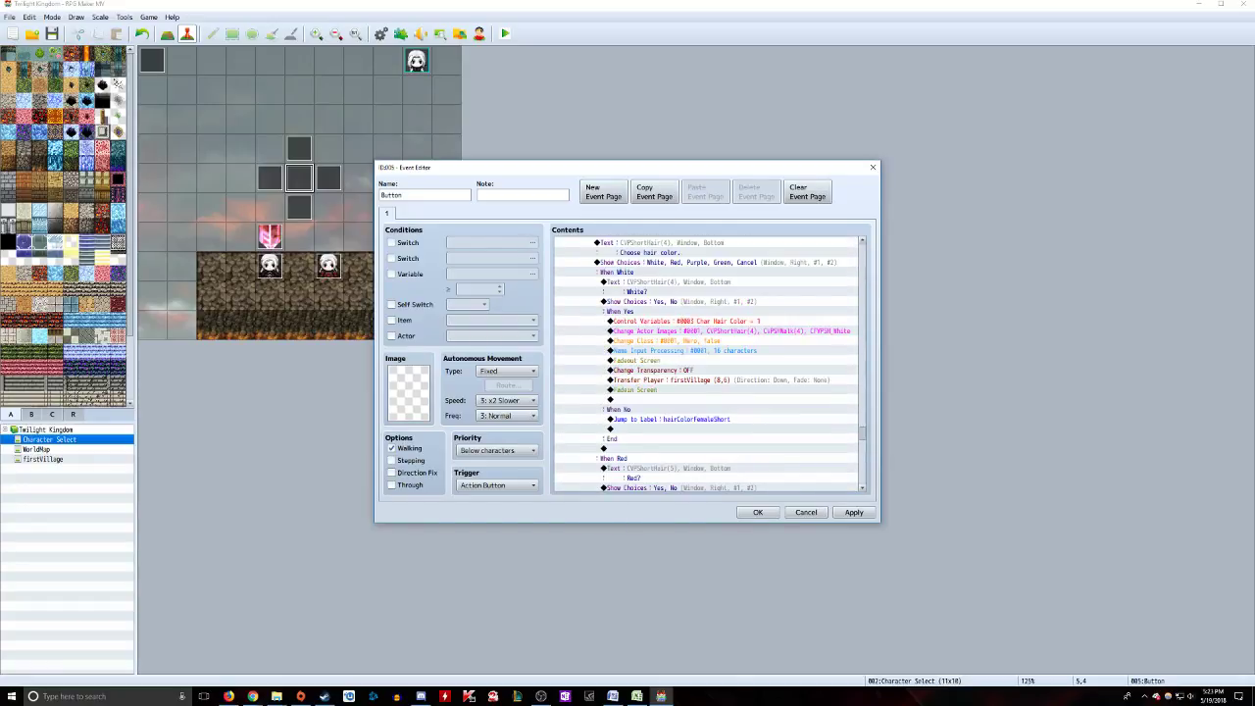
pyautogui.doubleClick(710, 331)
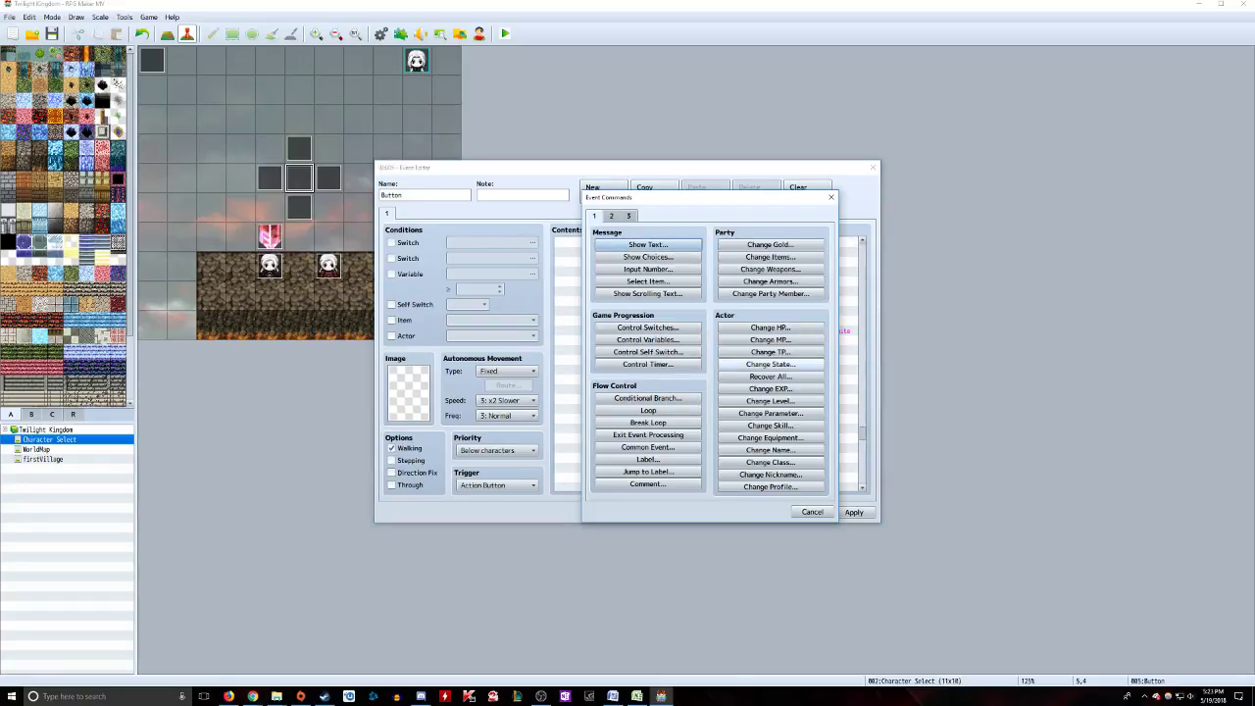
pyautogui.click(812, 512)
pyautogui.rightClick(814, 332)
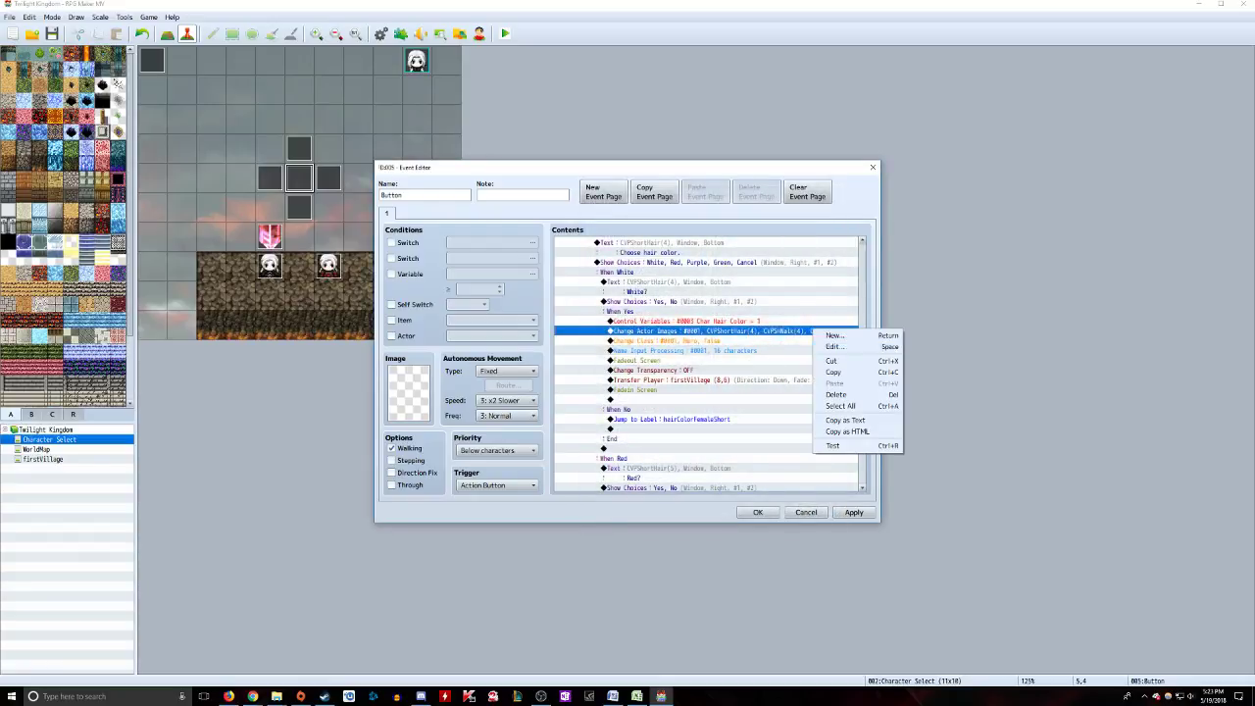
pyautogui.click(835, 346)
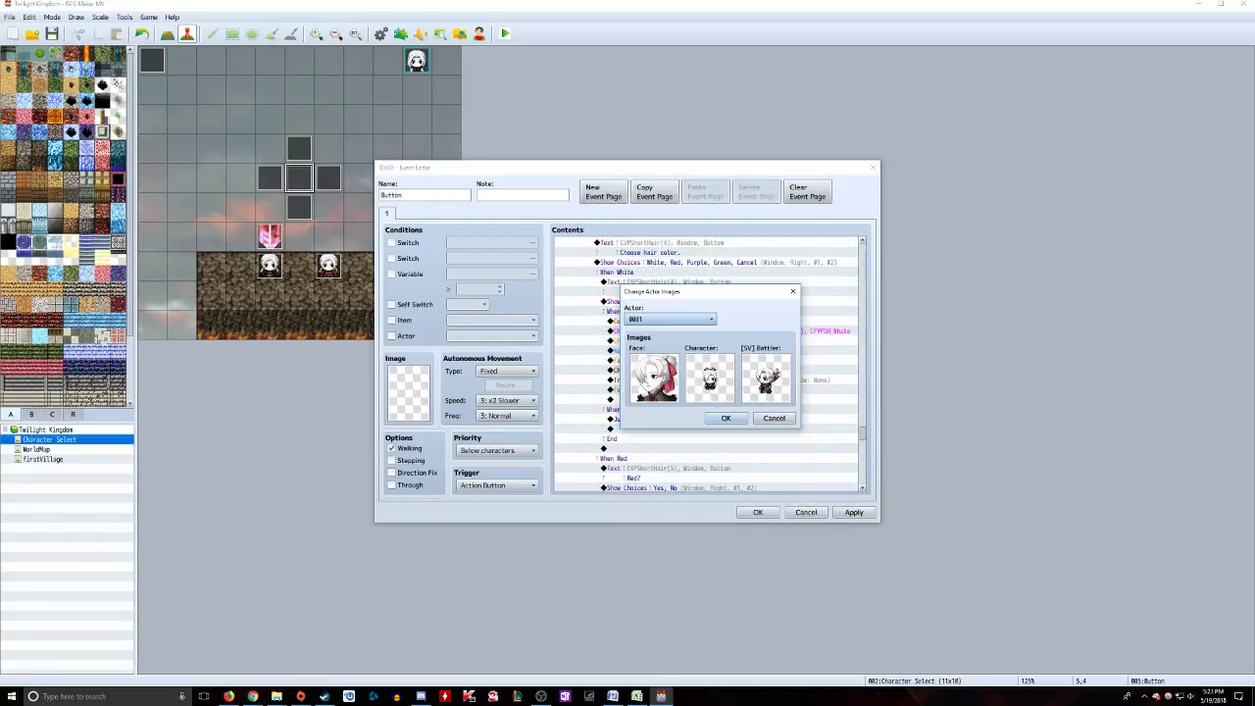
pyautogui.click(774, 418)
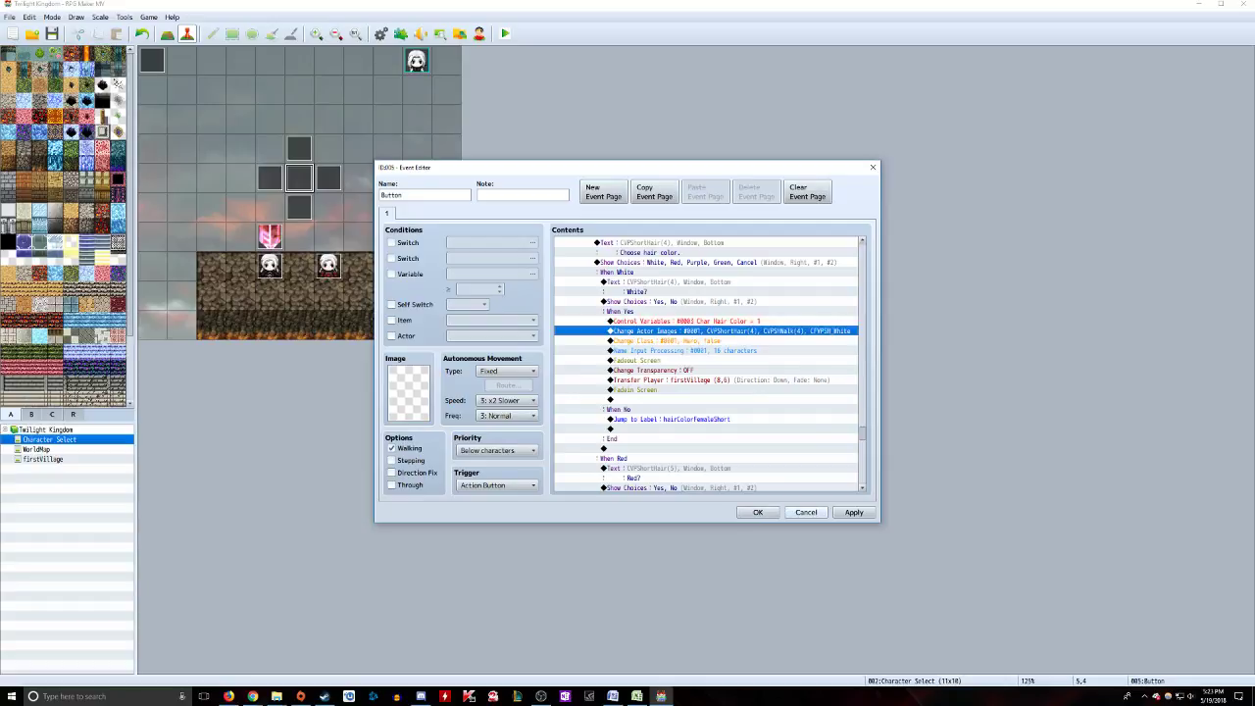
# Step: Close the Button event without keeping changes, start a new game in a playtest and continue past the gender message
pyautogui.press('Escape')
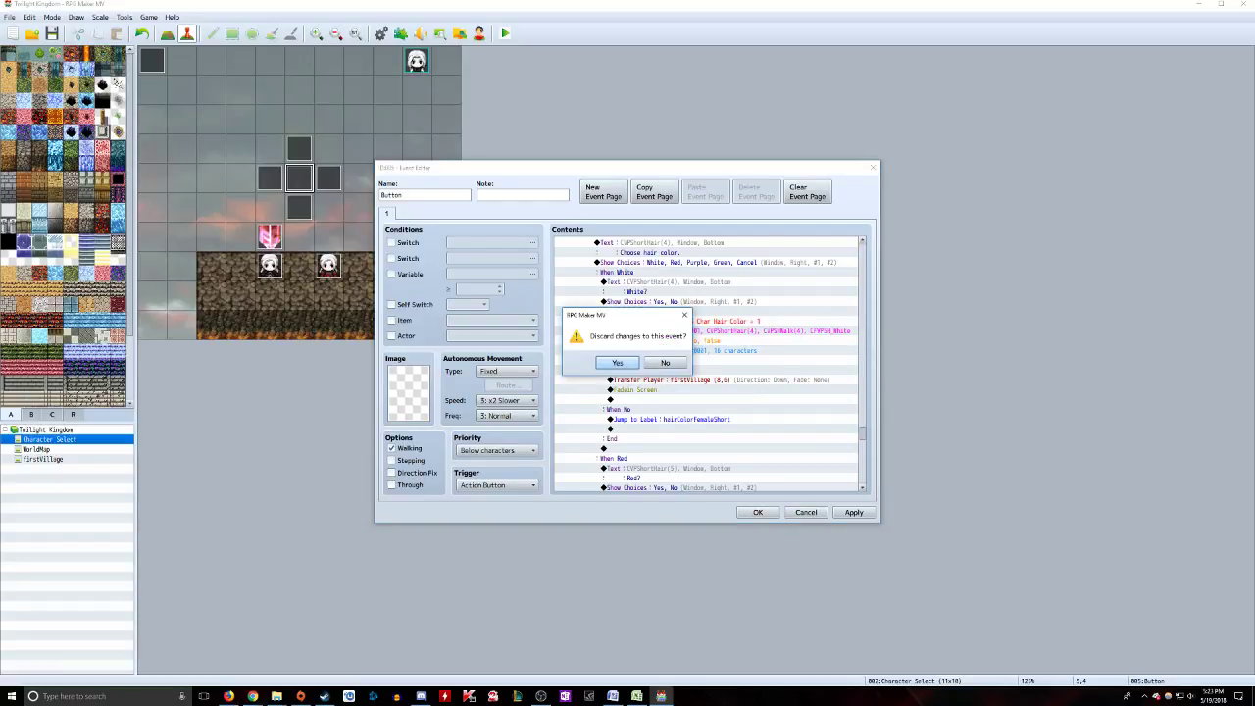
pyautogui.press('Return')
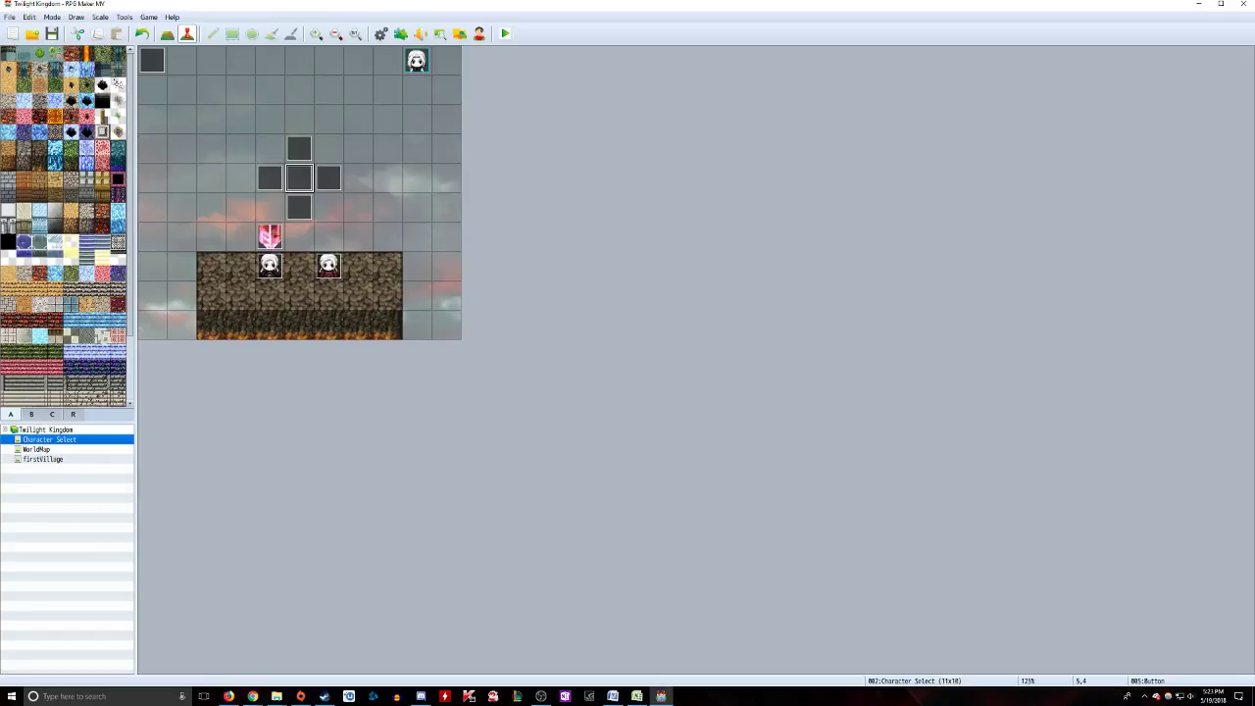
pyautogui.hotkey('ctrl', 'r')
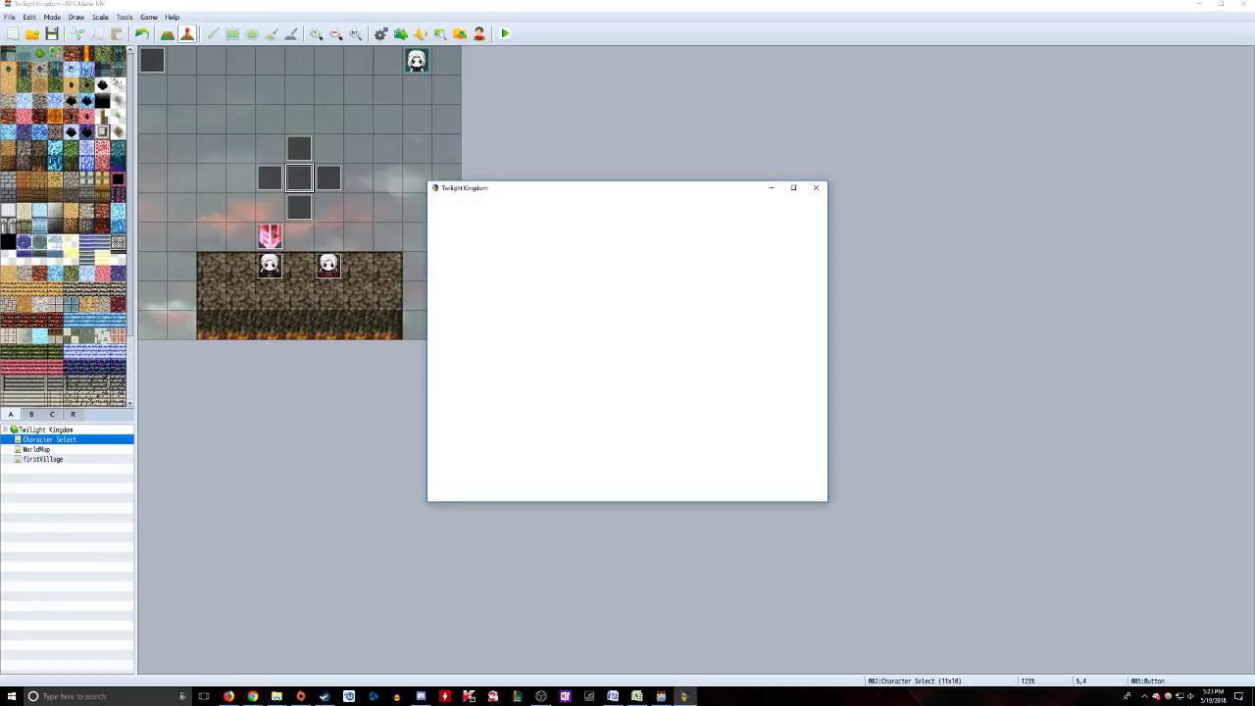
pyautogui.press('Return')
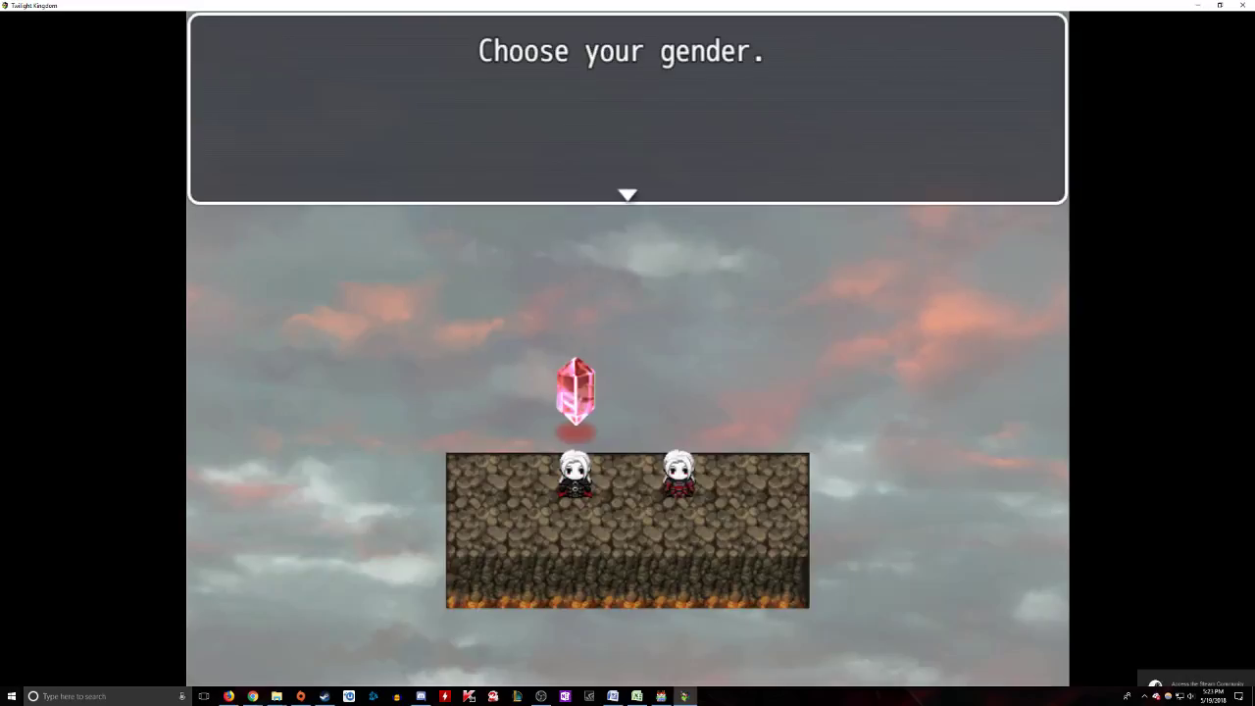
pyautogui.press('Return')
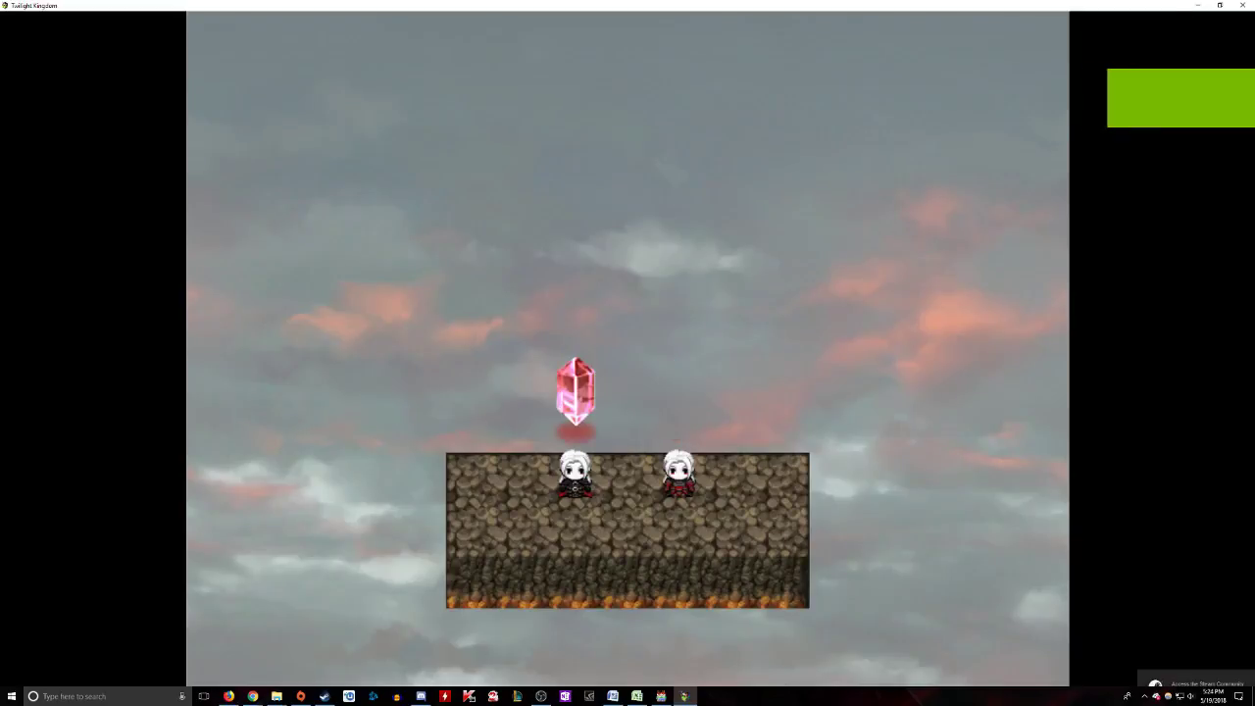
# Step: Choose to play as a female and give the character short hair
pyautogui.press('Right')
pyautogui.press('Return')
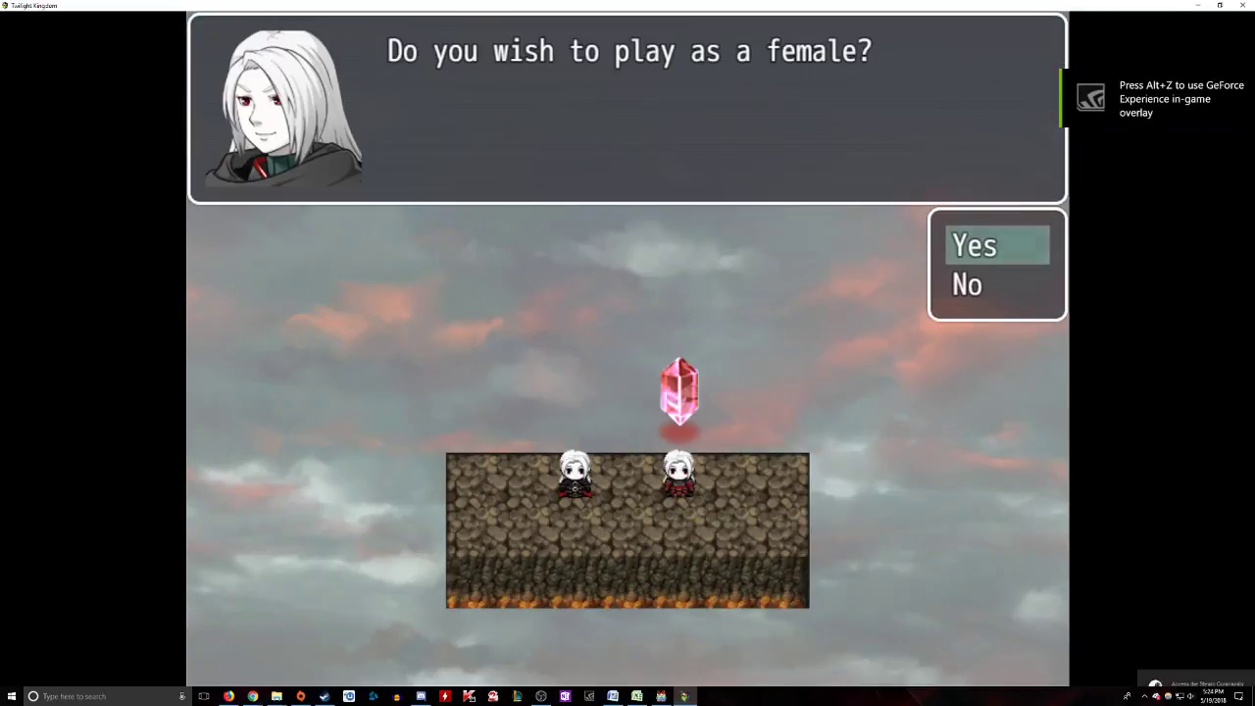
pyautogui.press('Return')
pyautogui.press('Down')
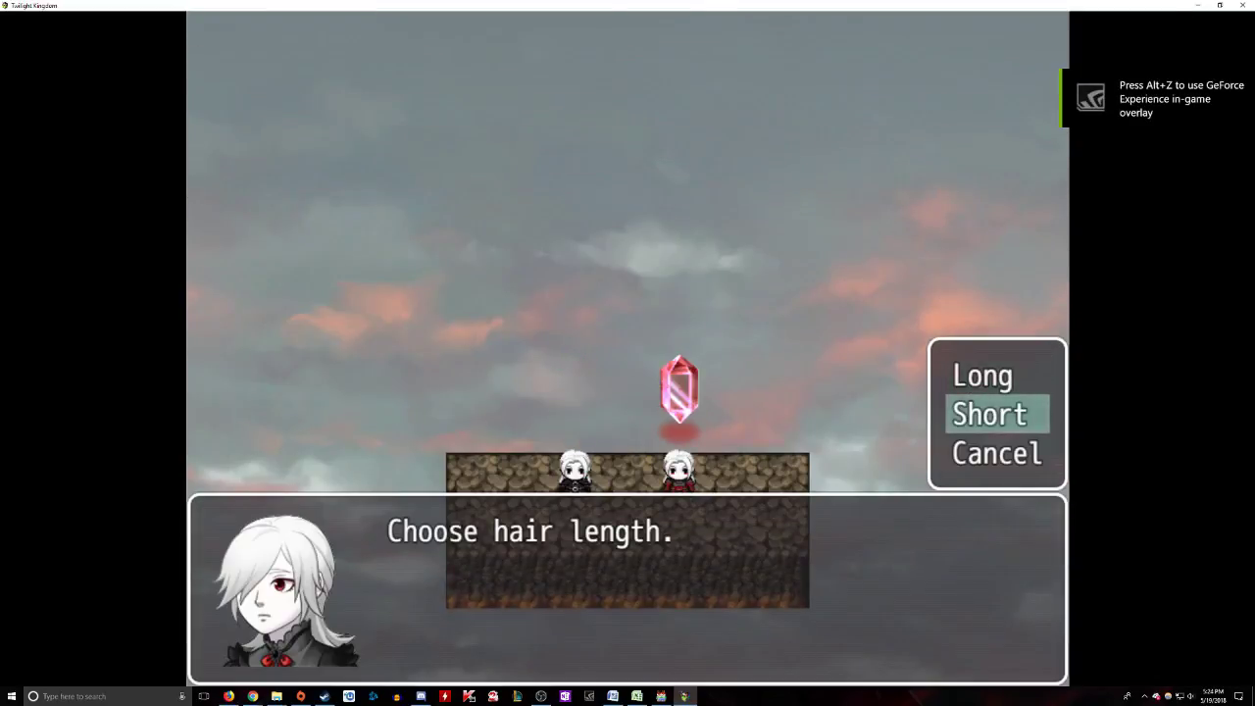
pyautogui.press('Return')
pyautogui.press('Down')
pyautogui.press('Return')
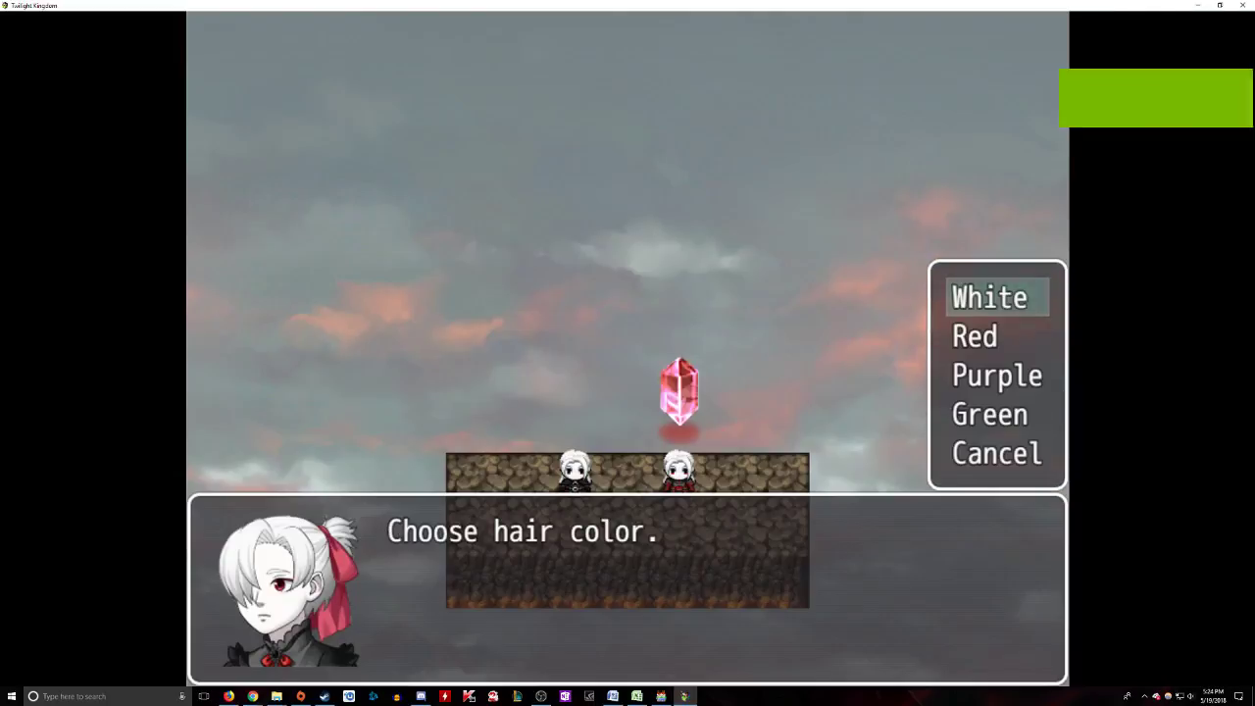
# Step: Pick Purple as the character's hair color and confirm the choice
pyautogui.press('Down')
pyautogui.press('Down')
pyautogui.press('Return')
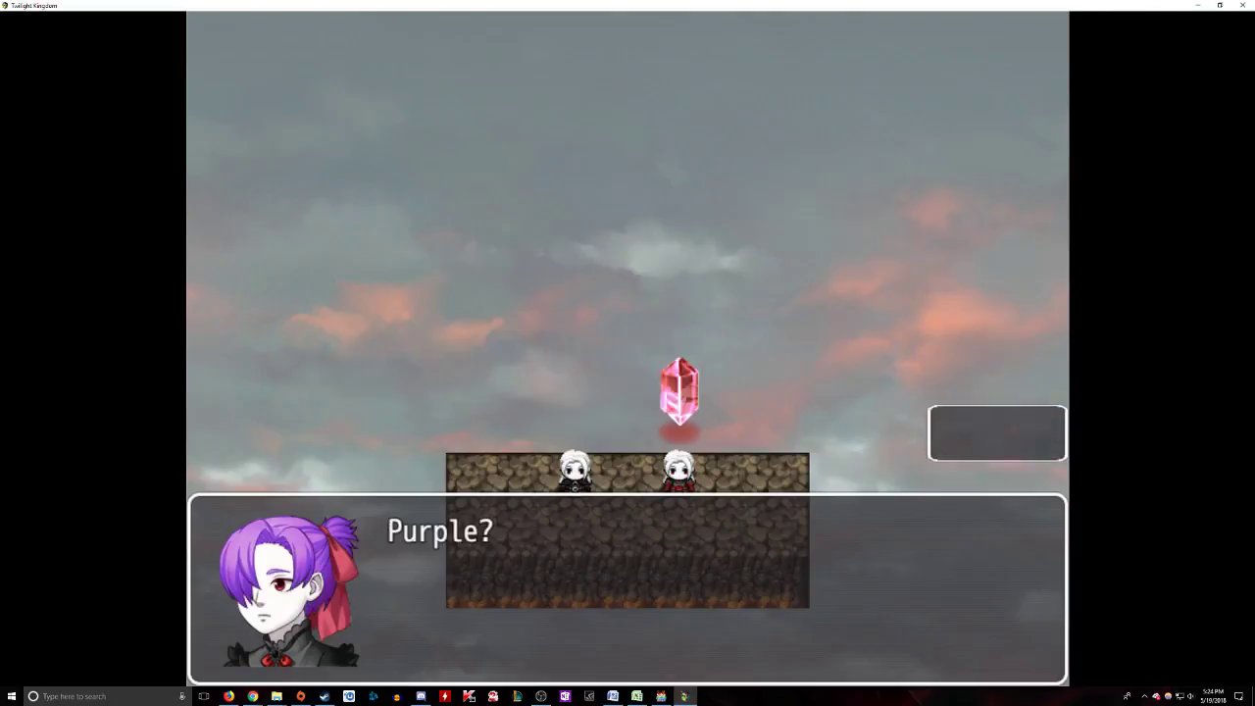
pyautogui.press('Return')
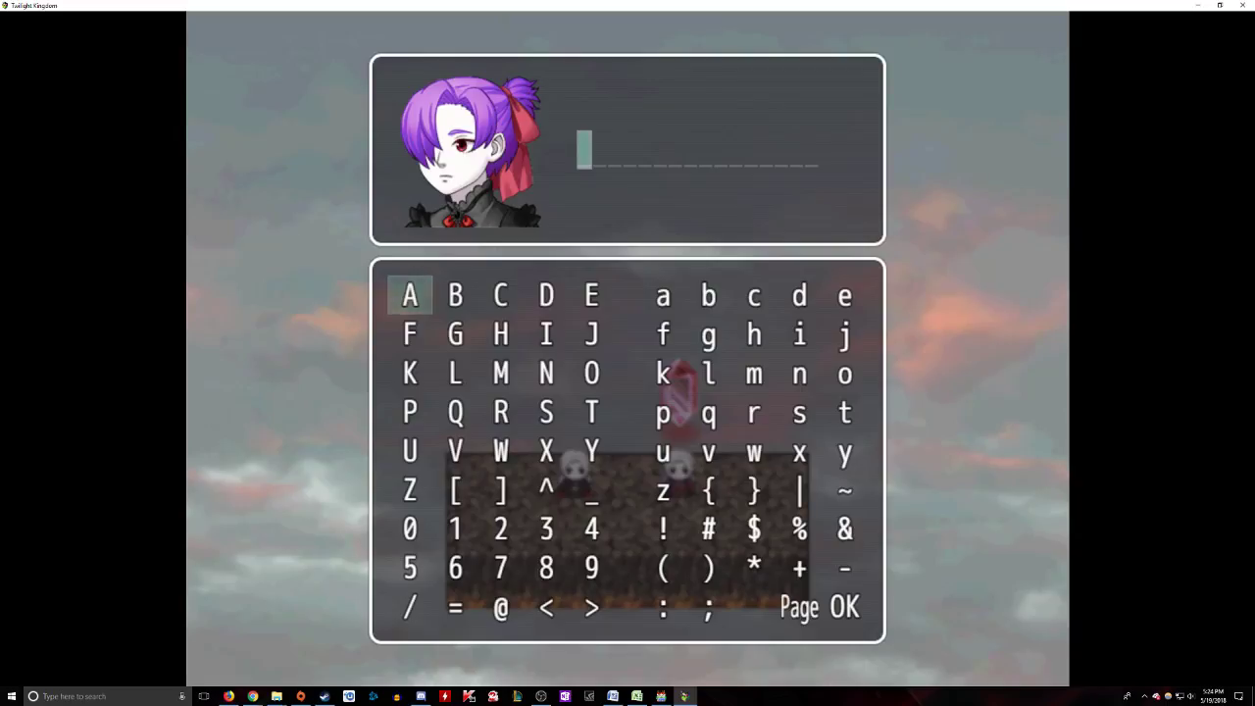
# Step: Enter D as the character's name and accept it
pyautogui.press('Down')
pyautogui.press('Right')
pyautogui.press('Up')
pyautogui.press('Right')
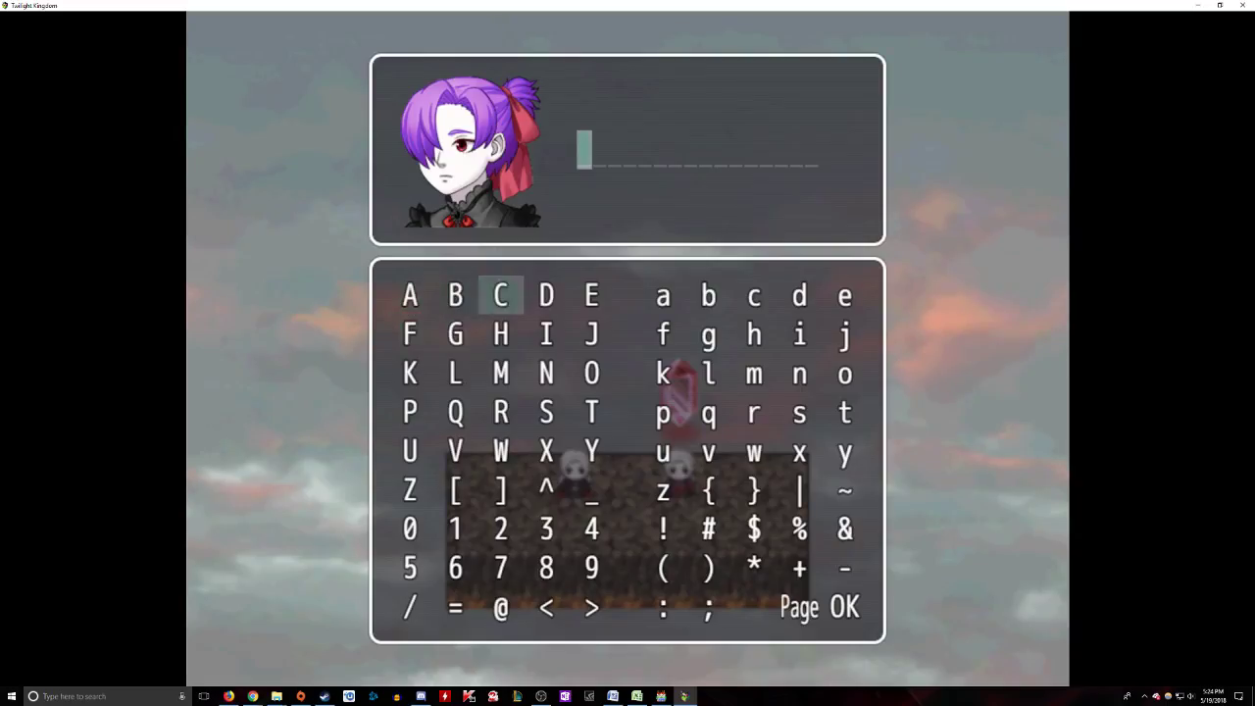
pyautogui.press('Right')
pyautogui.press('Right')
pyautogui.press('Right')
pyautogui.press('Right')
pyautogui.press('Right')
pyautogui.press('Down')
pyautogui.press('Left')
pyautogui.press('Left')
pyautogui.press('Left')
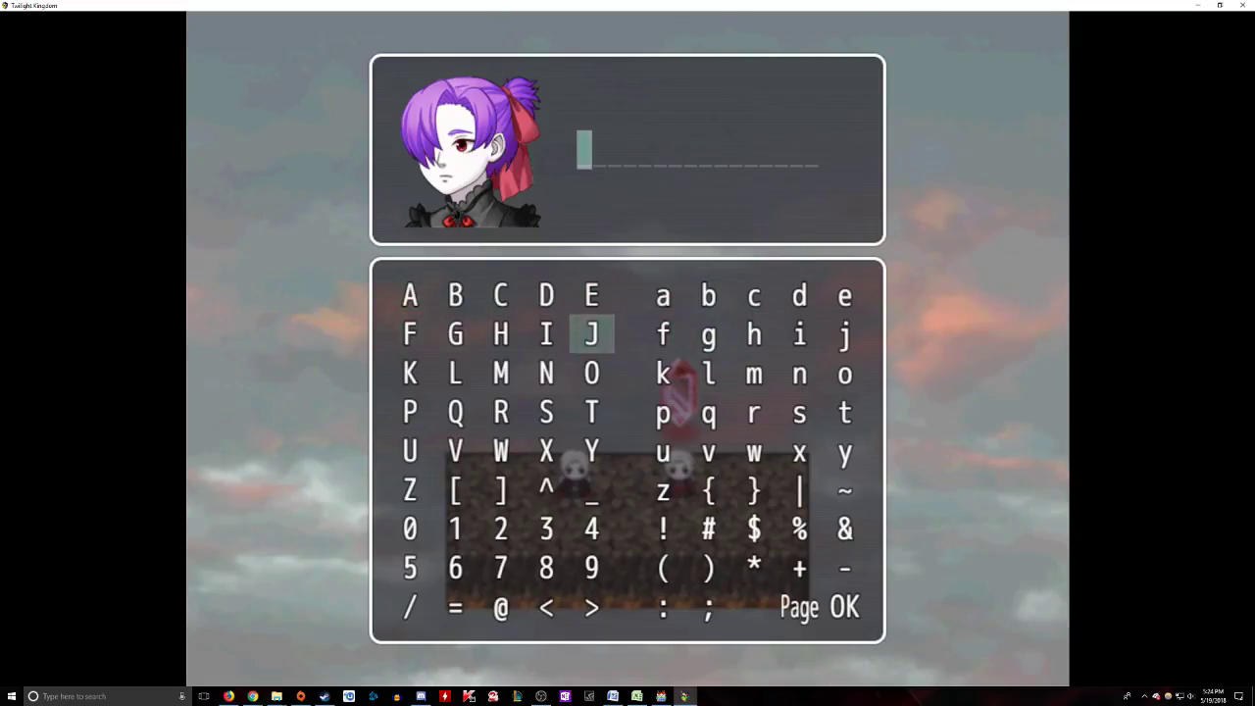
pyautogui.press('Left')
pyautogui.press('Up')
pyautogui.press('Return')
pyautogui.press('Down')
pyautogui.press('Down')
pyautogui.press('Down')
pyautogui.press('Down')
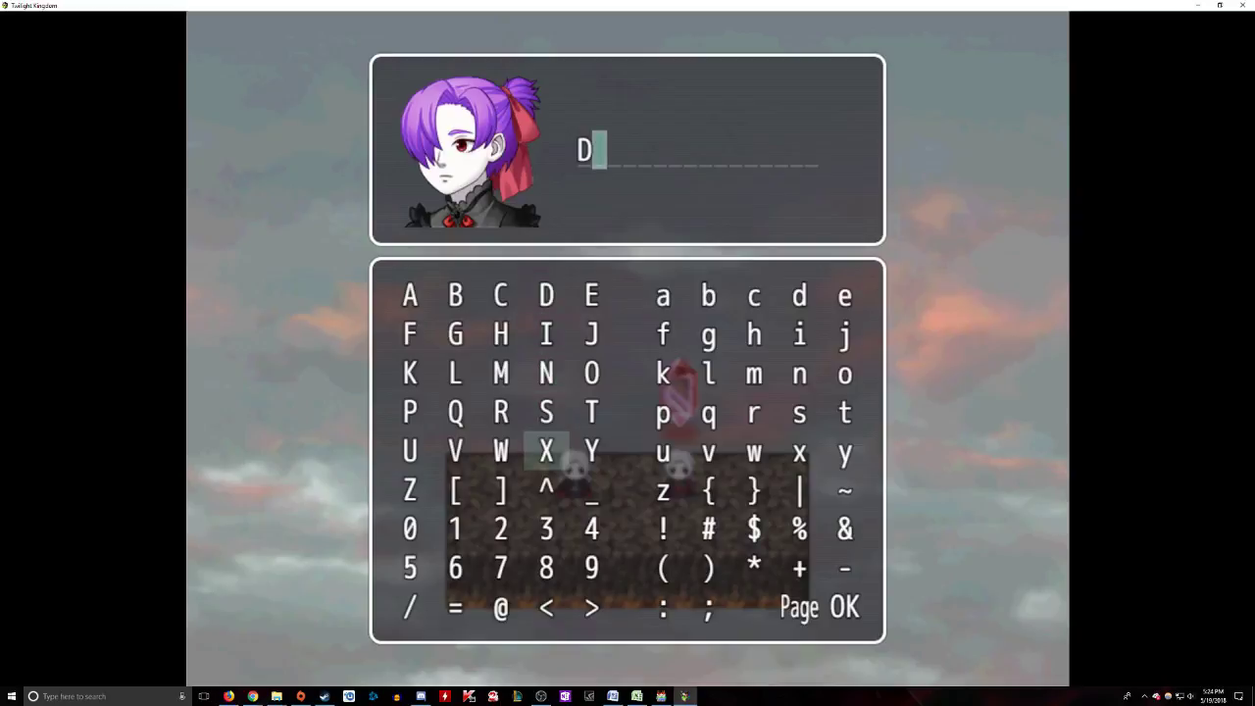
pyautogui.press('Right')
pyautogui.press('Right')
pyautogui.press('Right')
pyautogui.press('Right')
pyautogui.press('Down')
pyautogui.press('Down')
pyautogui.press('Down')
pyautogui.press('Right')
pyautogui.press('Right')
pyautogui.press('Down')
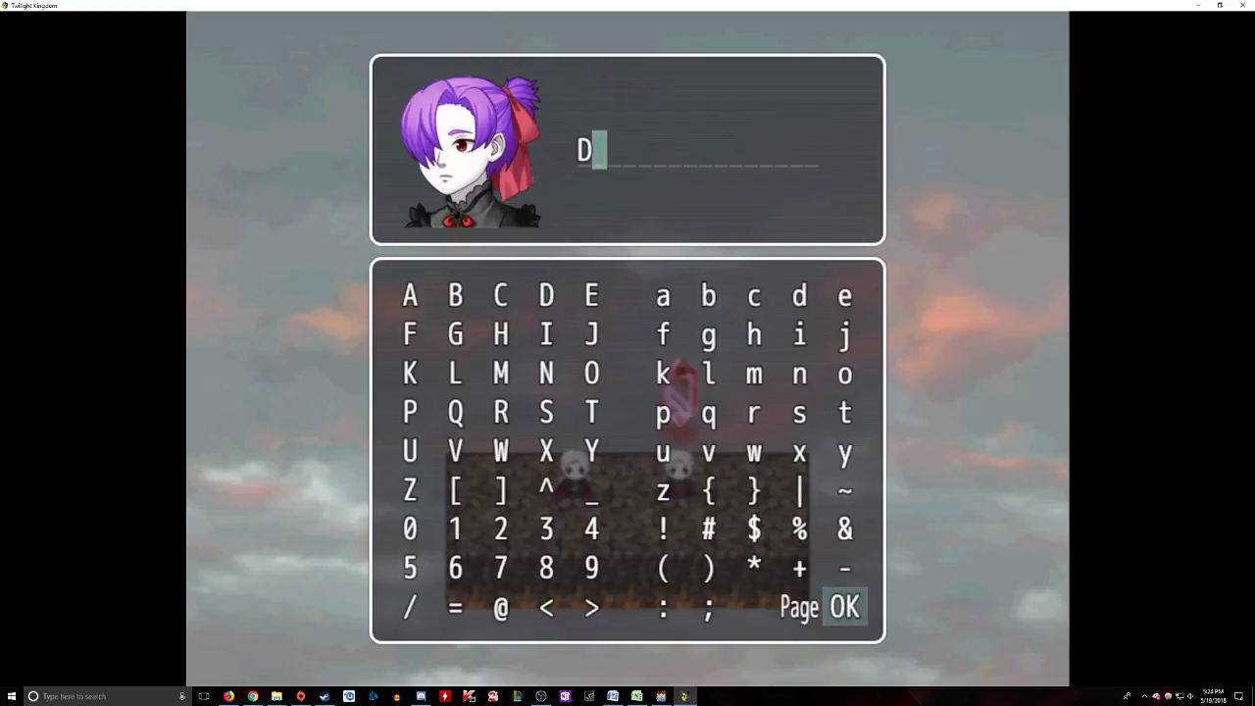
pyautogui.press('Return')
# Step: Walk the character around the village to check the sprite, and open the game menu to check the face and name
pyautogui.press('Left')
pyautogui.press('Right')
pyautogui.press('Down')
pyautogui.press('Down')
pyautogui.press('Up')
pyautogui.press('Left')
pyautogui.press('Up')
pyautogui.press('Right')
pyautogui.press('Right')
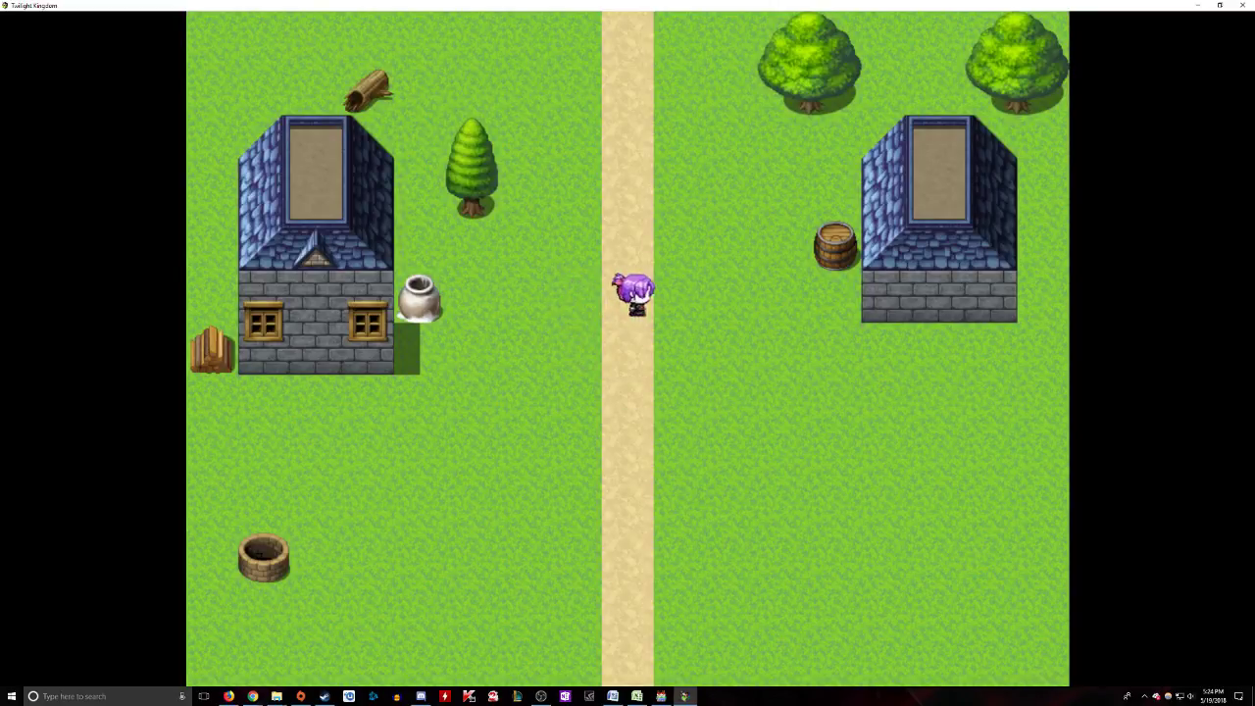
pyautogui.press('Down')
pyautogui.press('Escape')
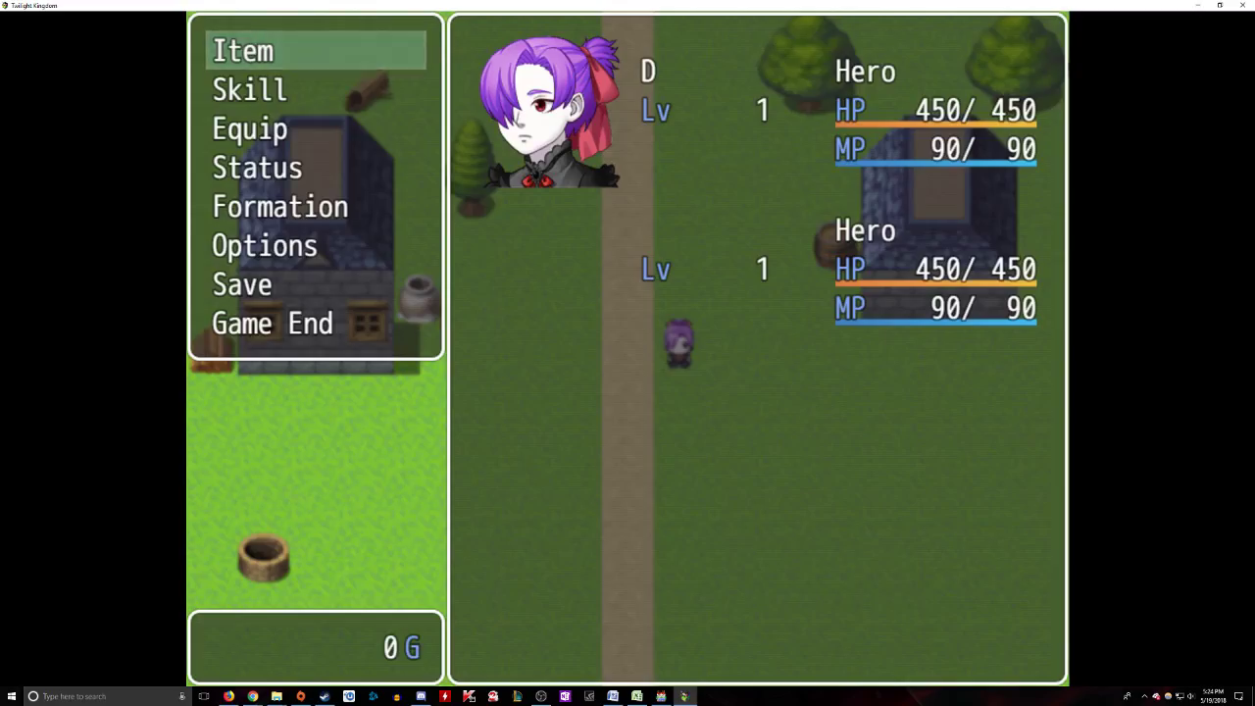